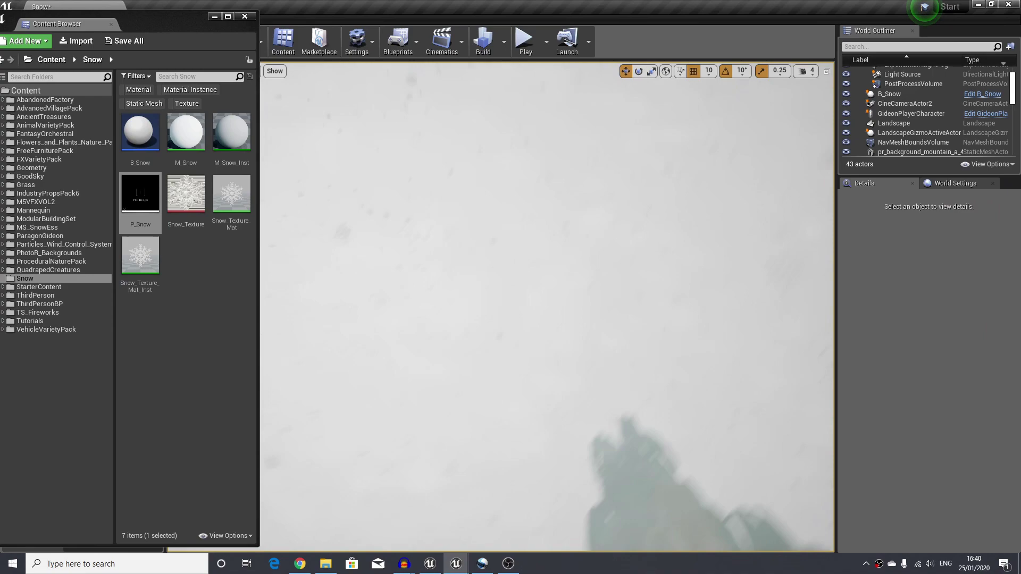
Step: Inspect the P_Snow particle system, close it, and play the Snow level to preview the finished snowfall
click(143, 198)
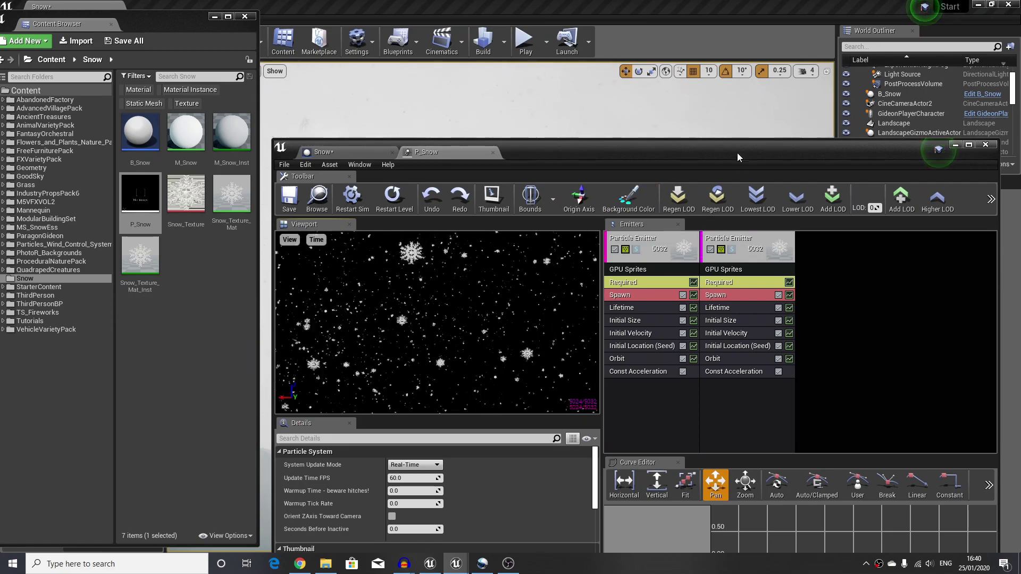
click(985, 144)
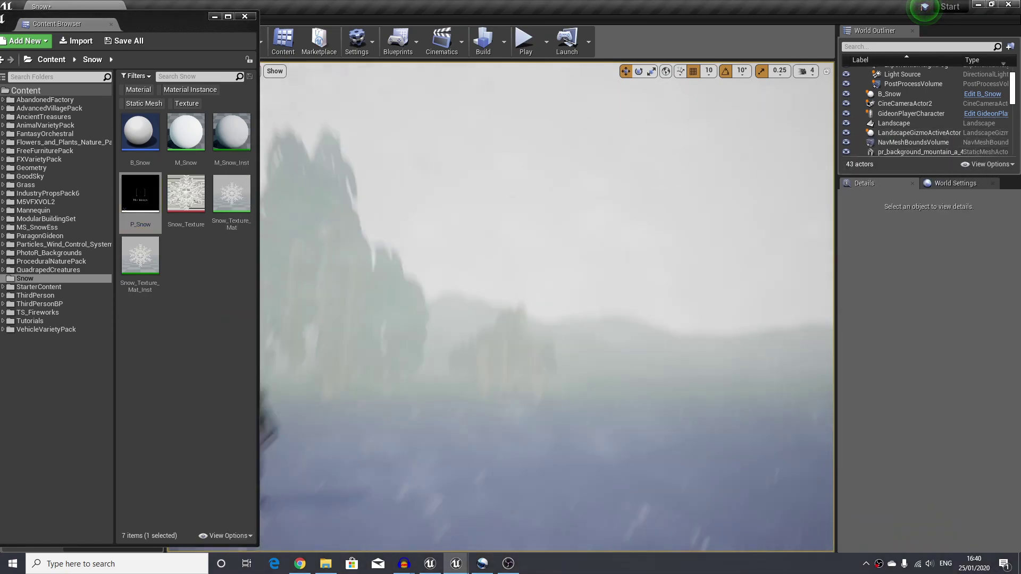
scroll(893, 118, up, 2)
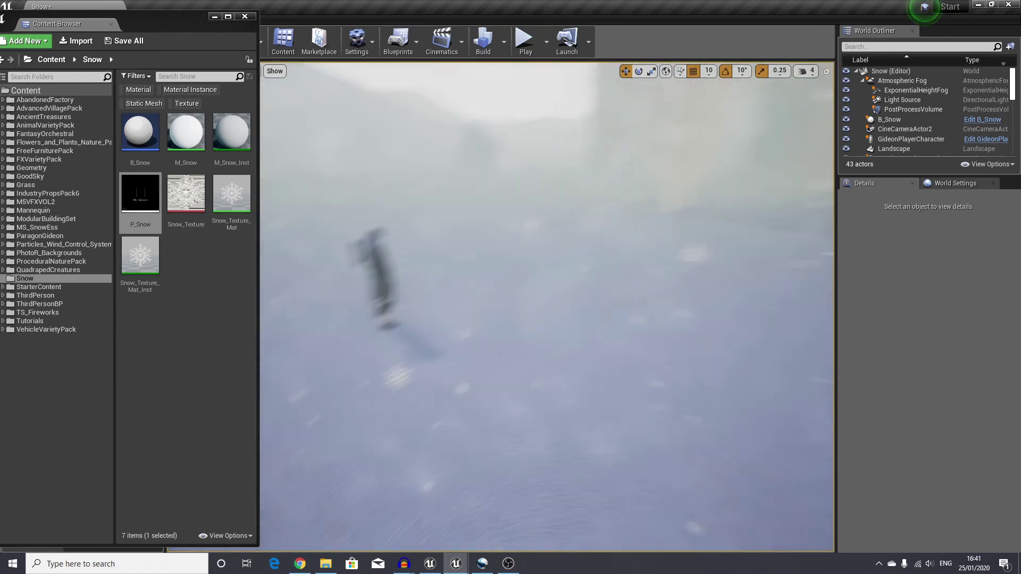
click(525, 42)
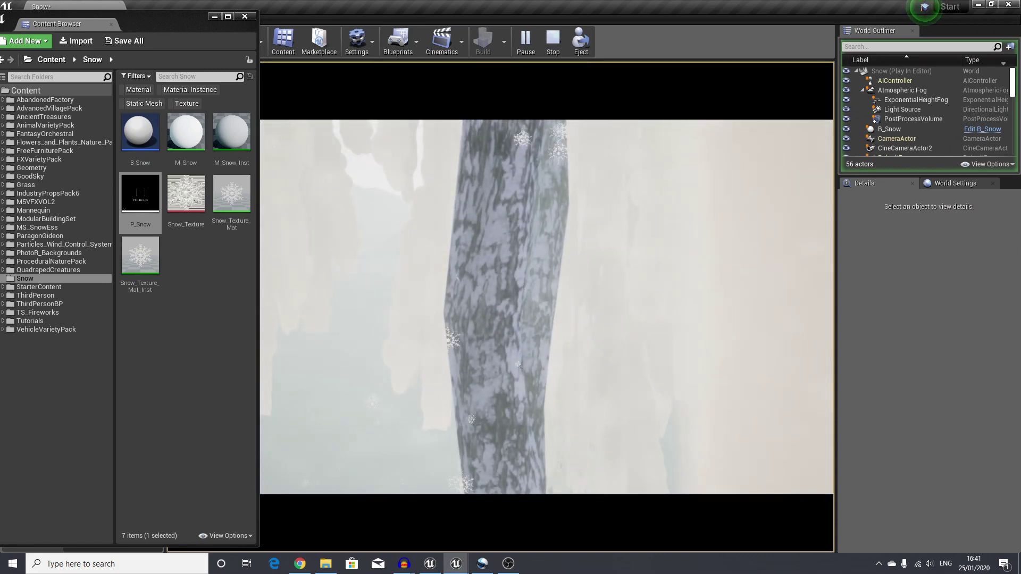
key(Escape)
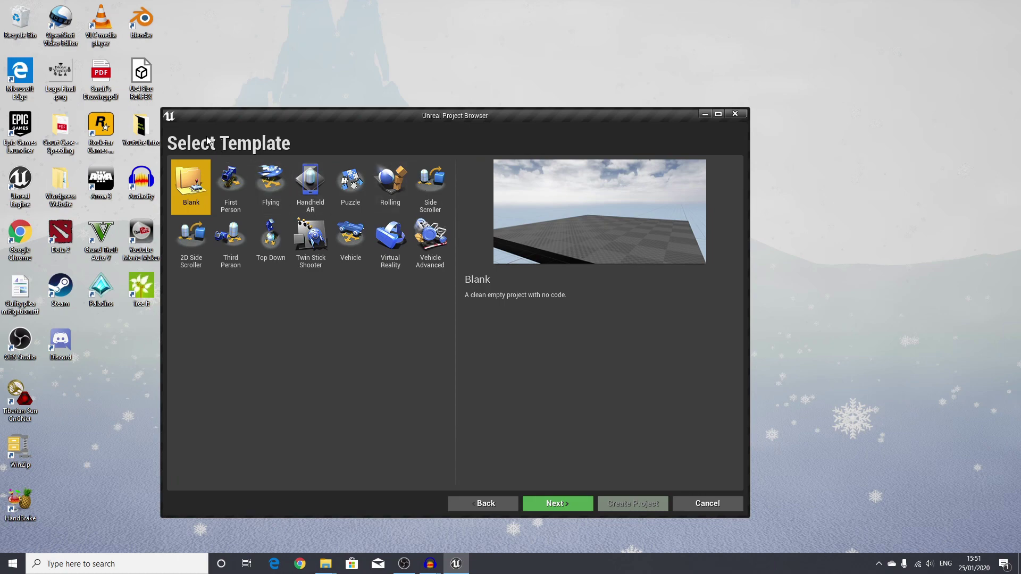
Step: Choose the Third Person template for the new project and set it to No Starter Content
click(238, 234)
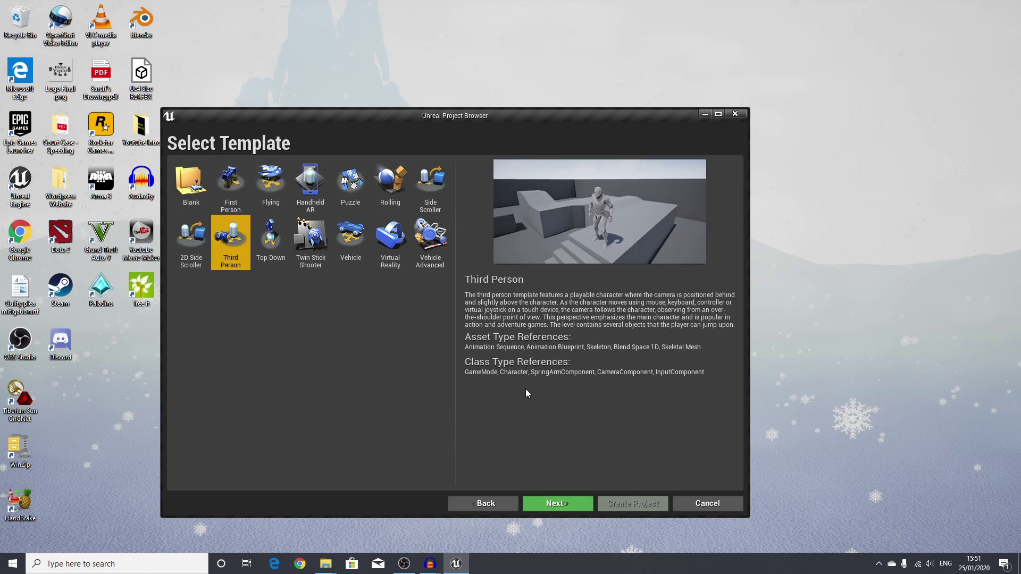
click(565, 507)
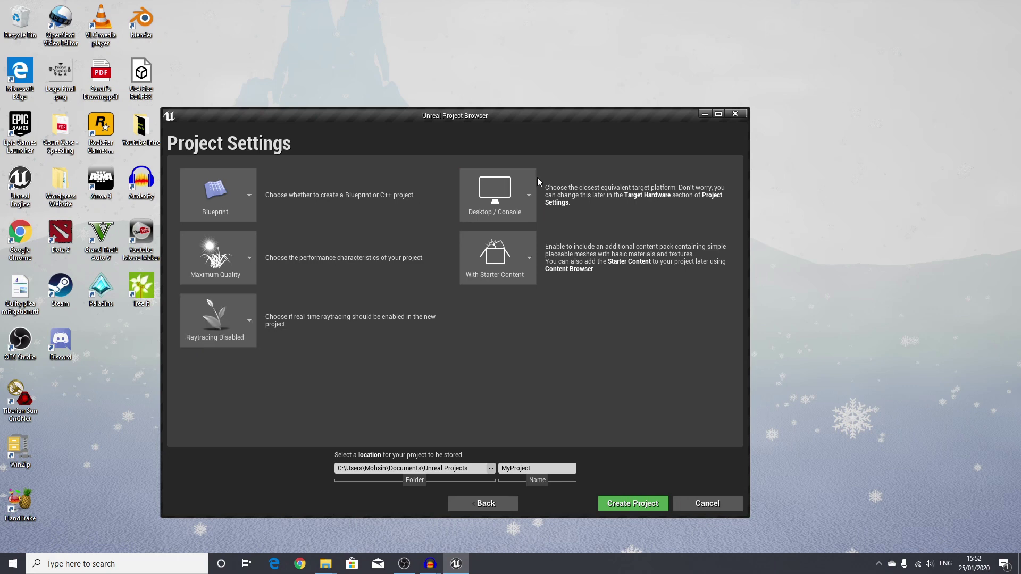
click(520, 255)
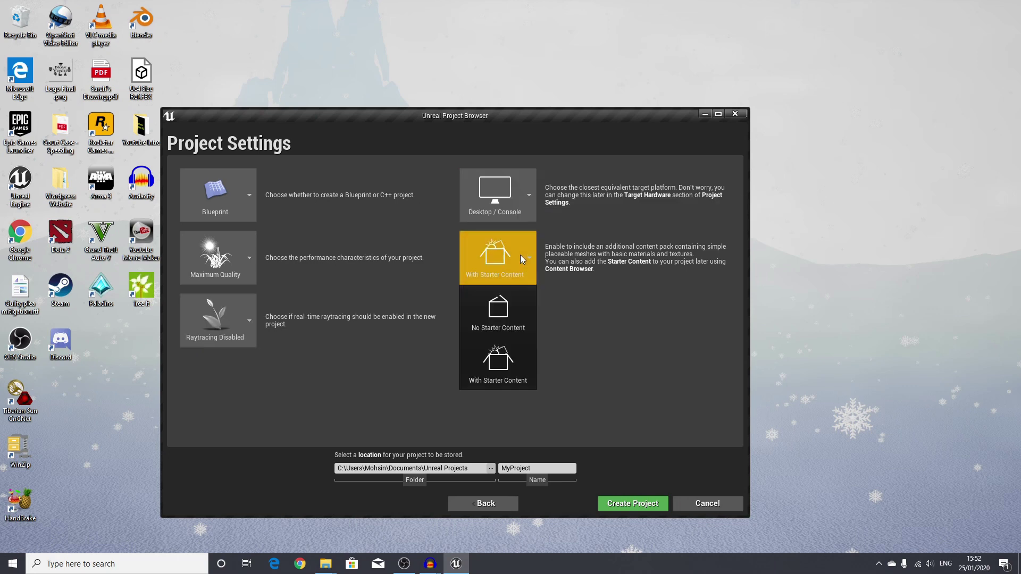
click(503, 307)
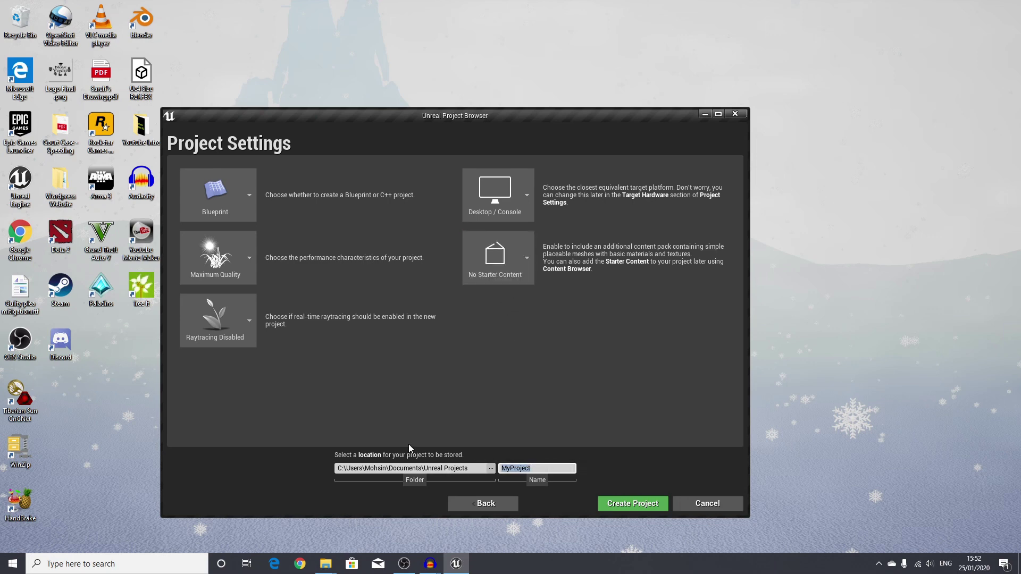
Step: Name the project SnowFall_tut and create it
text(SNo)
key(BackSpace)
key(BackSpace)
text(N)
key(BackSpace)
text(nowFall_tut)
click(627, 503)
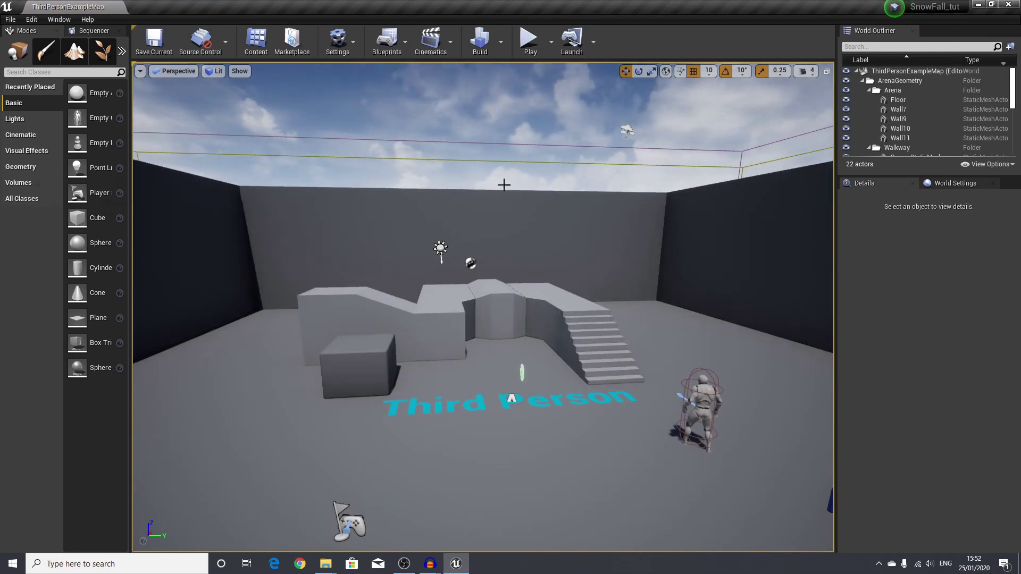
Step: Create a new material named M_Snow in the ThirdPersonBP folder
scroll(504, 184, down, 3)
click(256, 40)
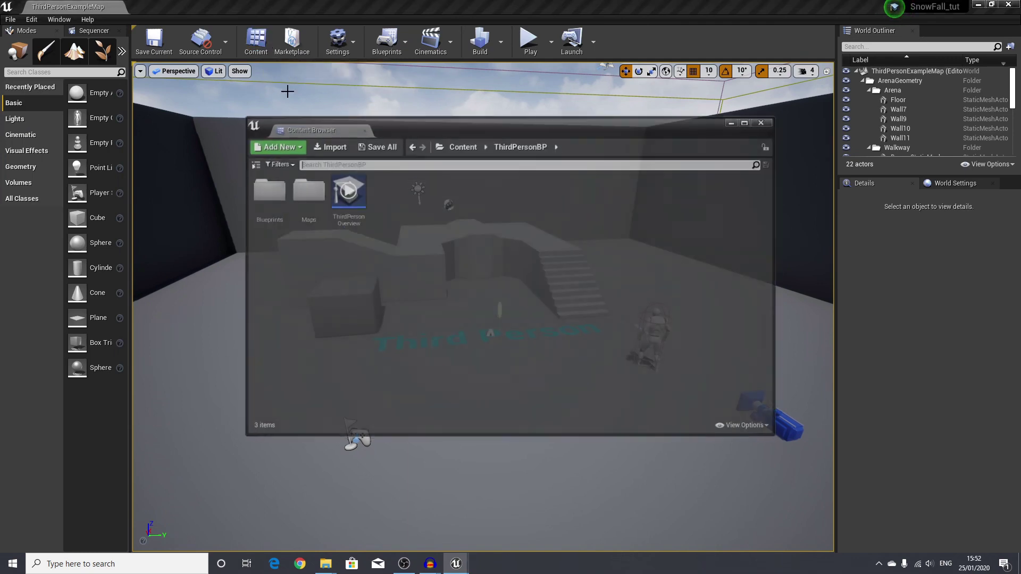
drag(452, 135, 521, 304)
right_click(500, 393)
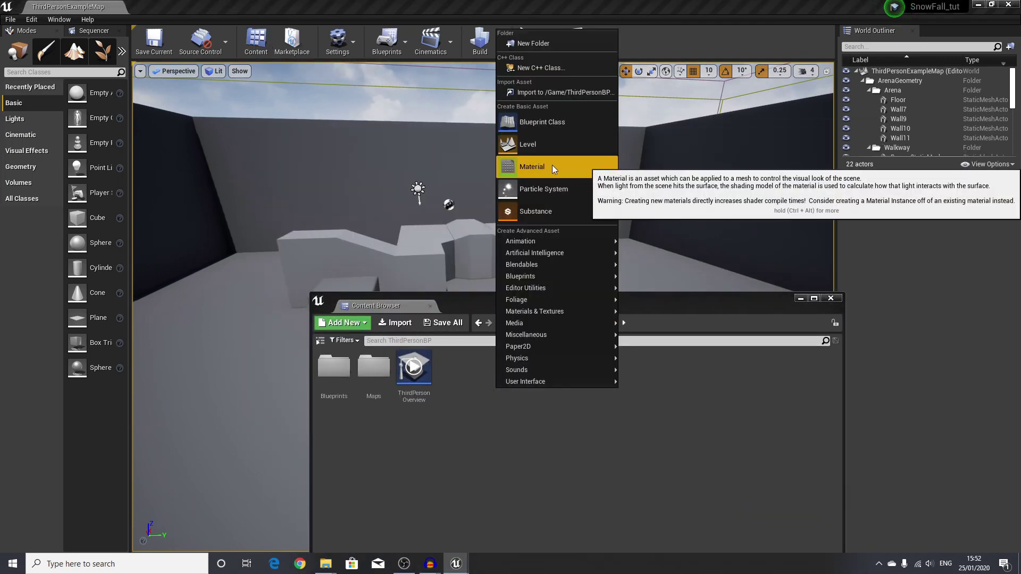
click(528, 166)
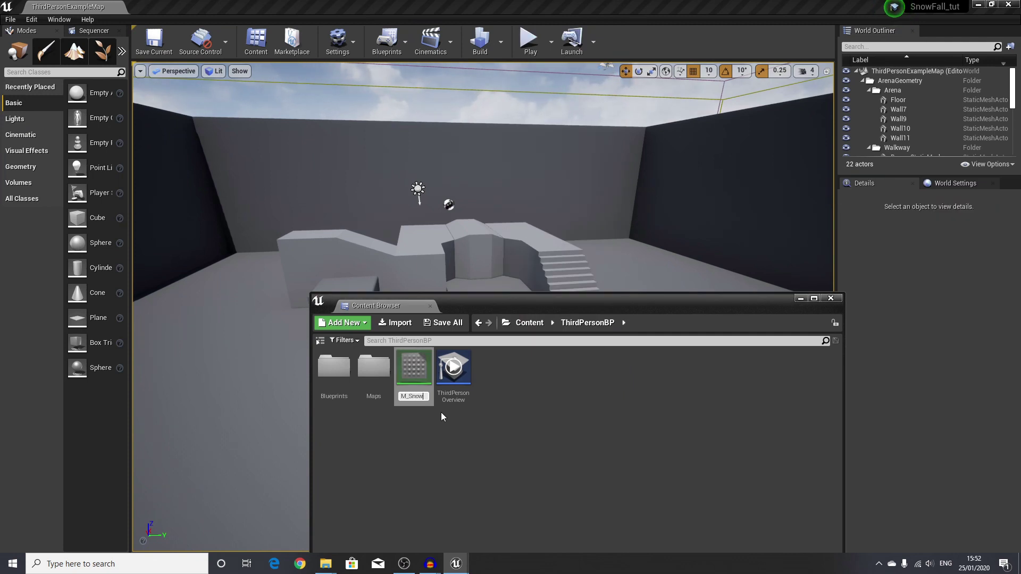
Step: Create a particle system named P_Snow in the ThirdPersonBP folder
right_click(539, 392)
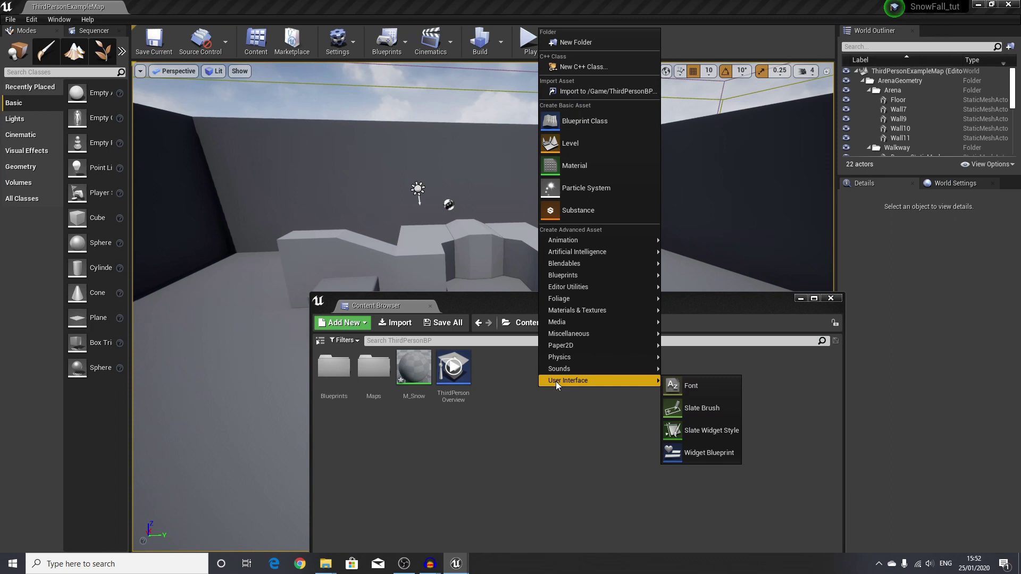
click(576, 199)
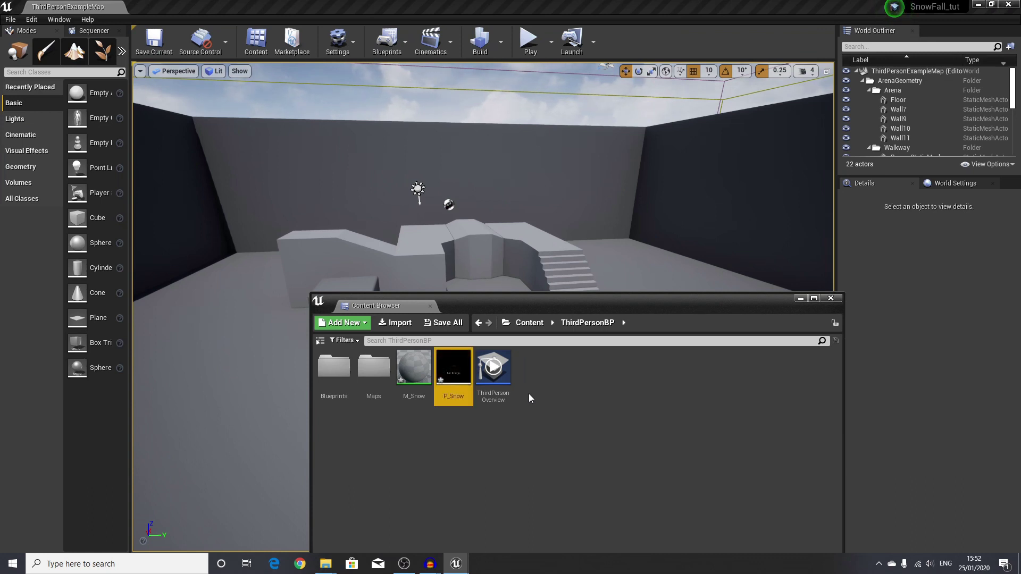
click(601, 434)
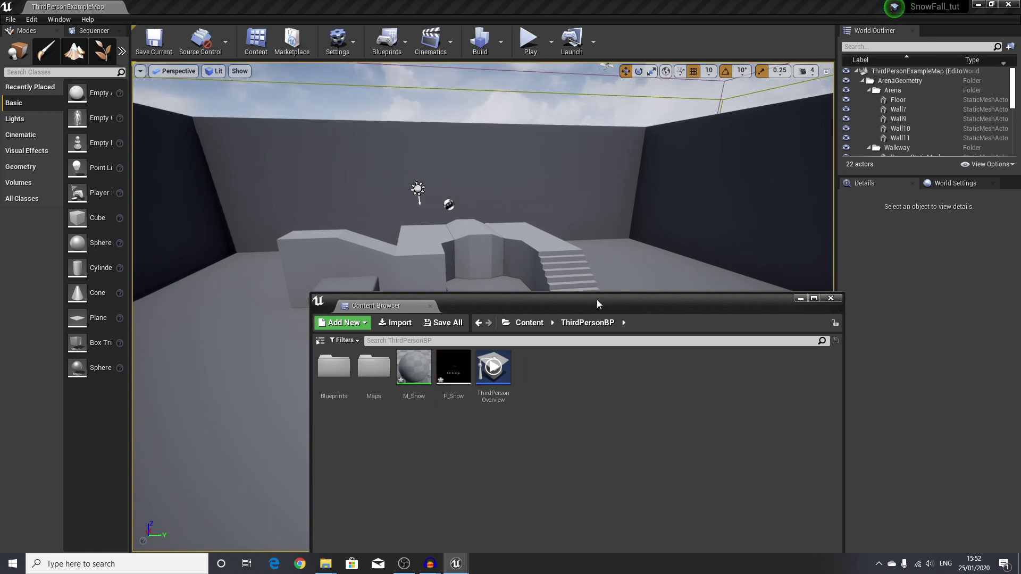
Step: Place an Exponential Height Fog actor from the visual effects near the stairs, at about 370, 1030, 130
drag(598, 304, 435, 311)
scroll(915, 122, down, 5)
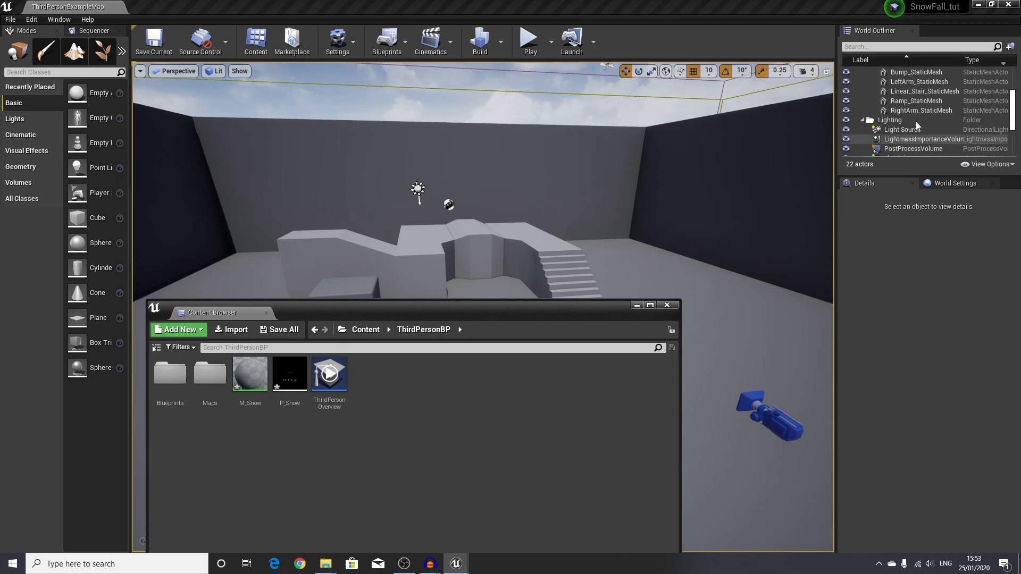
scroll(916, 124, down, 3)
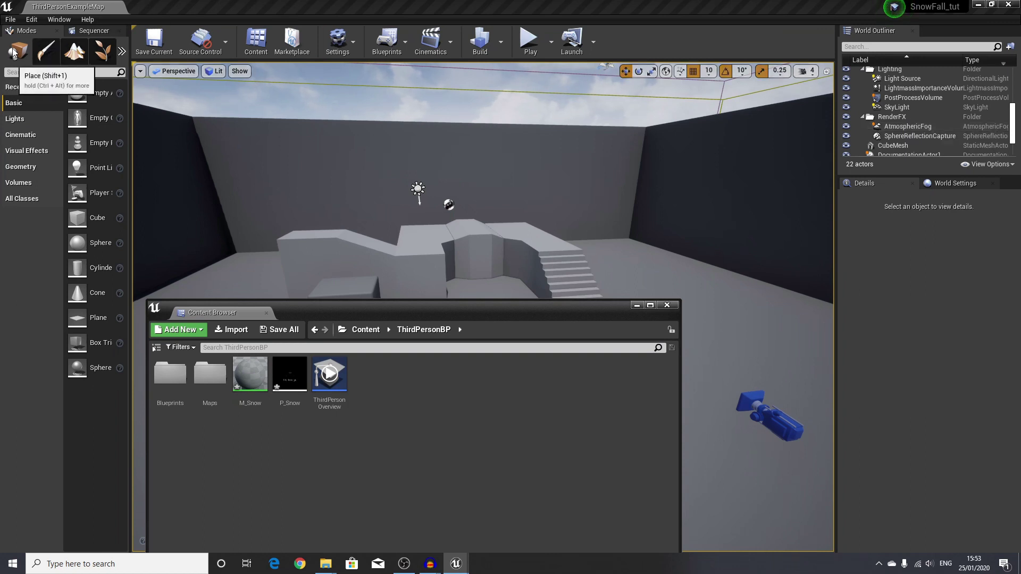
click(26, 151)
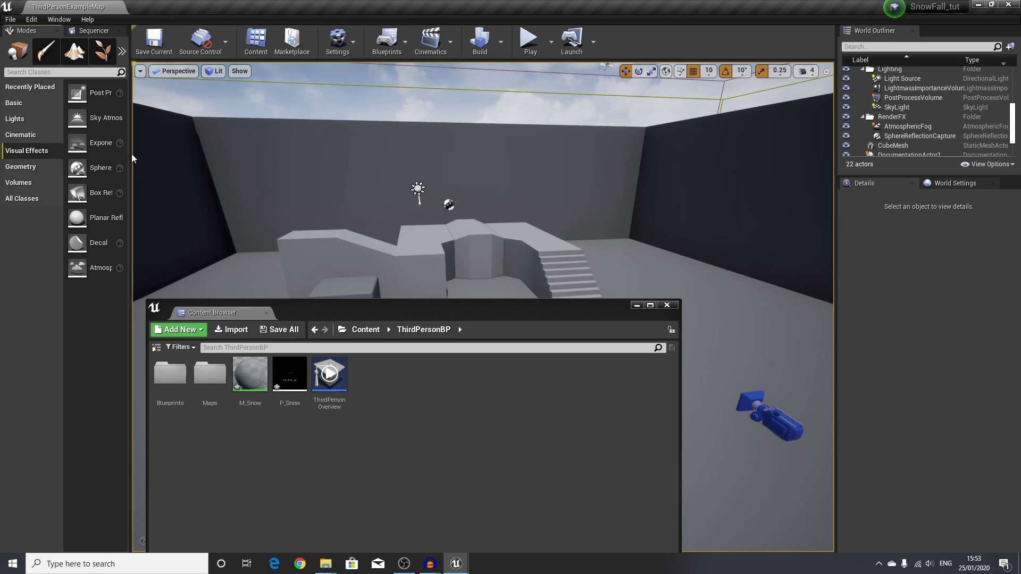
drag(132, 154, 188, 154)
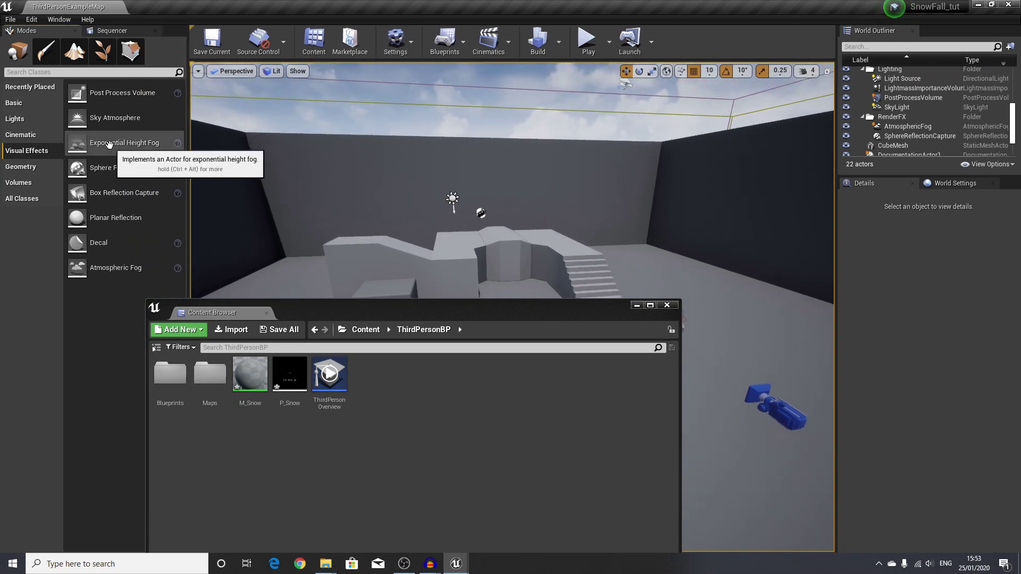
drag(96, 145, 646, 263)
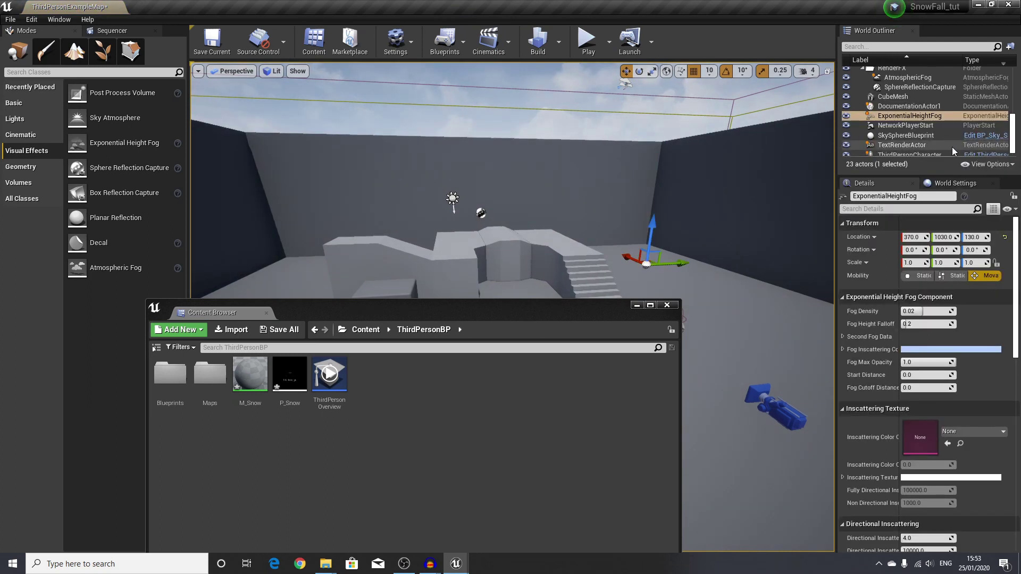
Step: Move the ExponentialHeightFog actor into the RenderFX folder and select AtmosphericFog
mouse_move(896, 120)
mouse_down()
mouse_move(917, 113)
mouse_move(904, 123)
mouse_move(904, 110)
mouse_up()
click(909, 111)
click(904, 121)
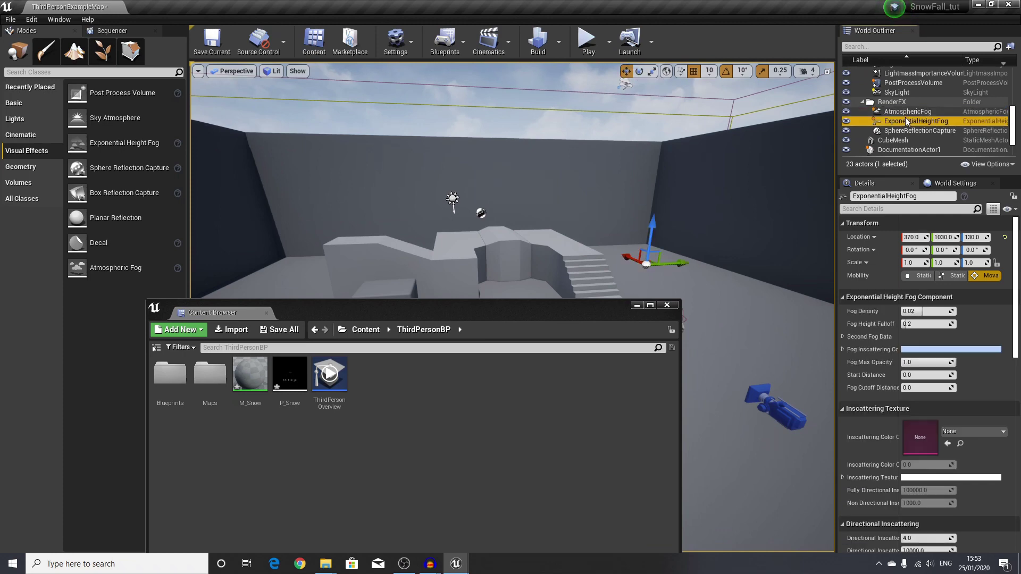
click(904, 114)
click(899, 121)
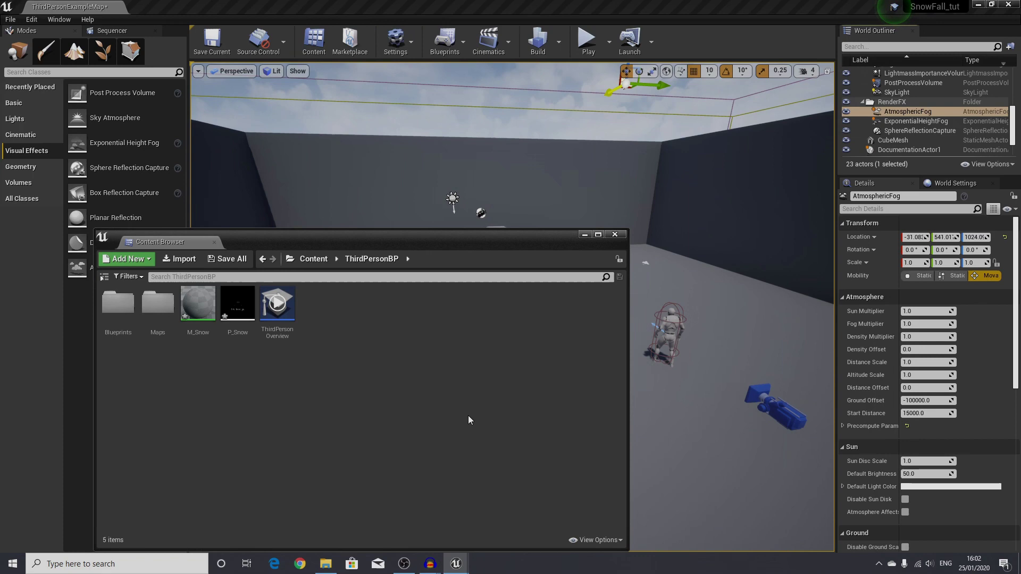
Step: Import Snow Texture.png from the Snow_tutorial folder into ThirdPersonBP
click(187, 263)
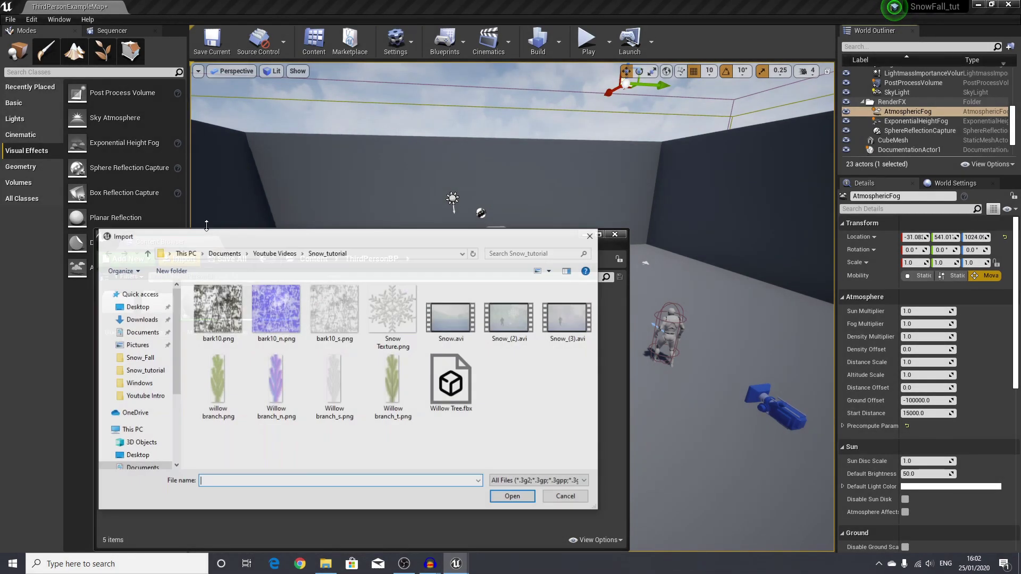
double_click(391, 320)
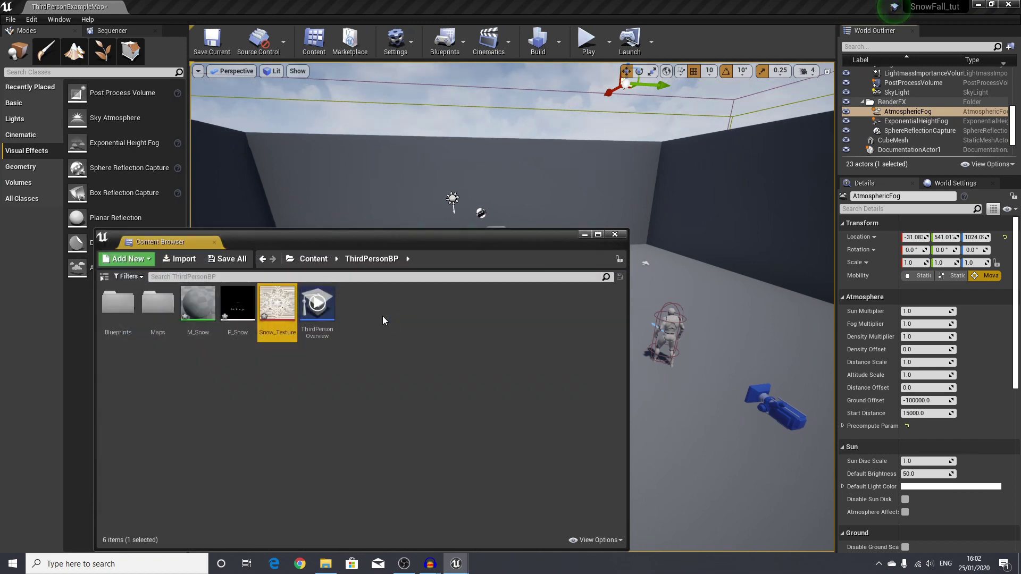
ctrl+click(273, 317)
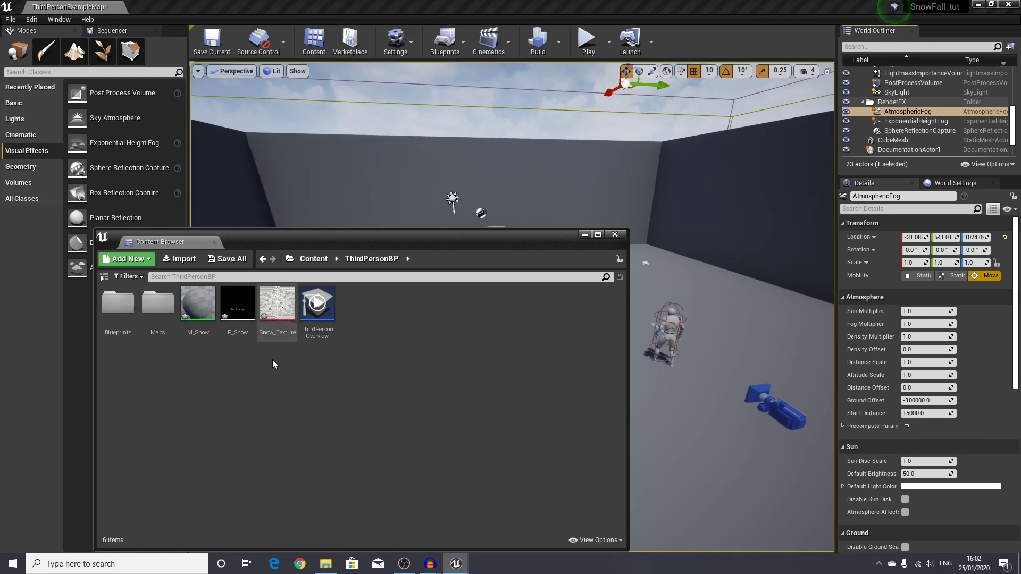
click(280, 314)
right_click(283, 310)
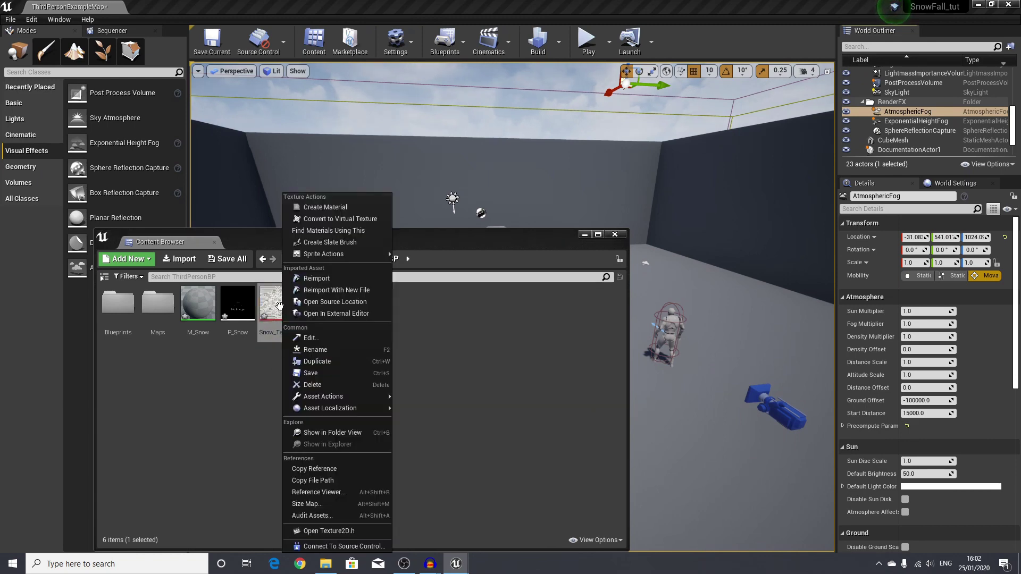
click(279, 305)
click(226, 339)
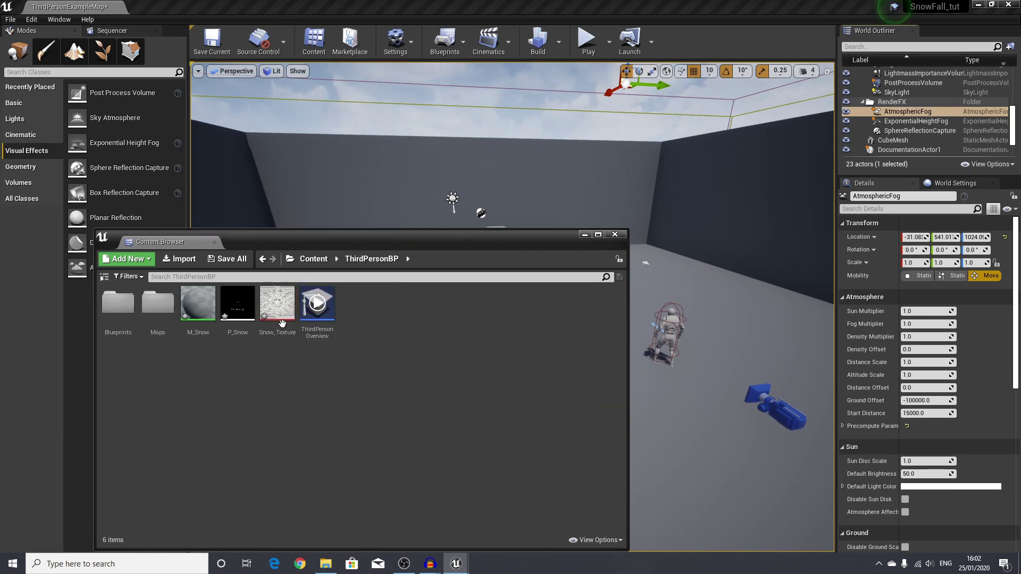
Step: Open the M_Snow material and add Snow_Texture to its graph as a Texture Sample
double_click(197, 313)
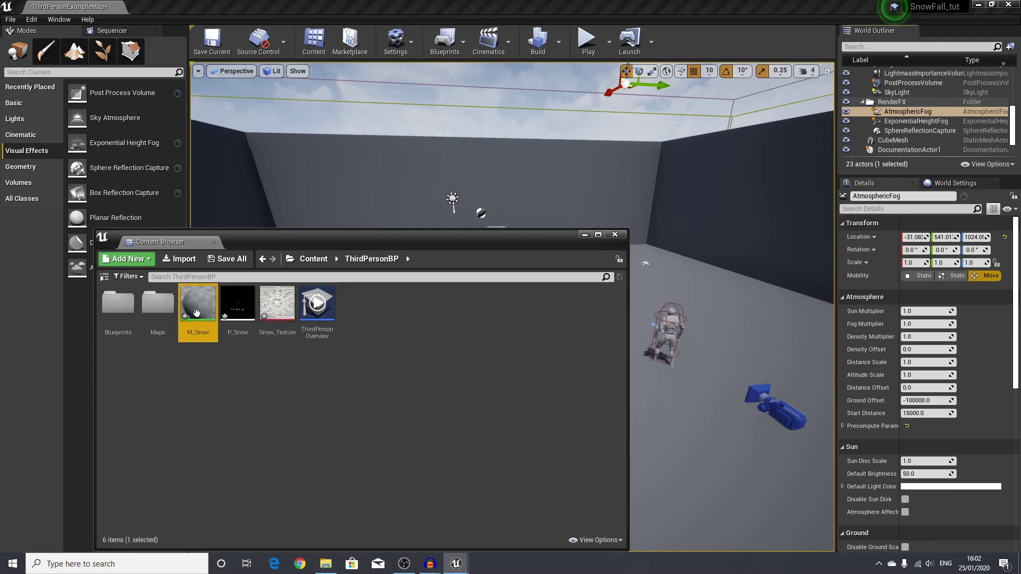
drag(601, 119, 718, 130)
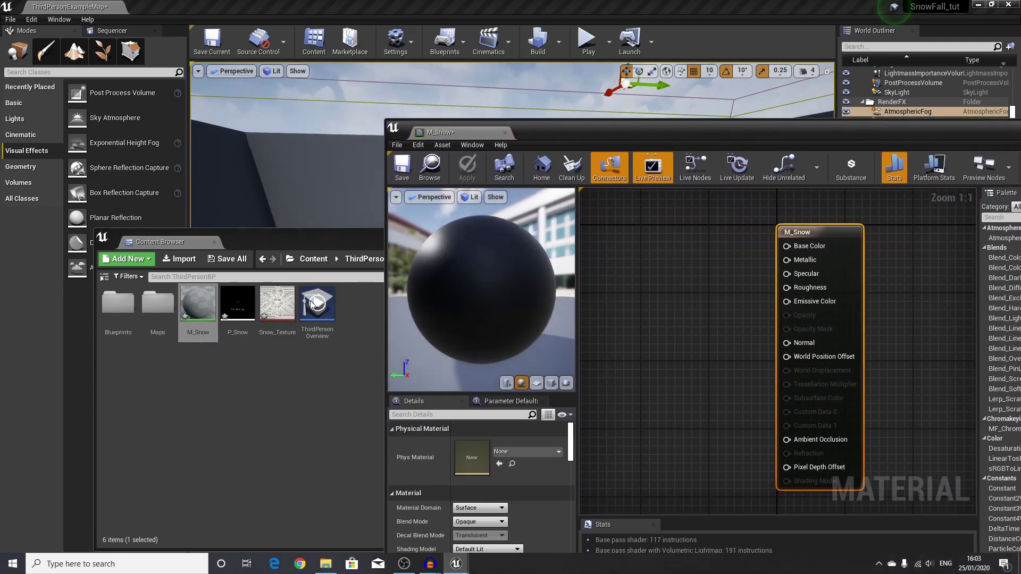
drag(277, 305, 663, 314)
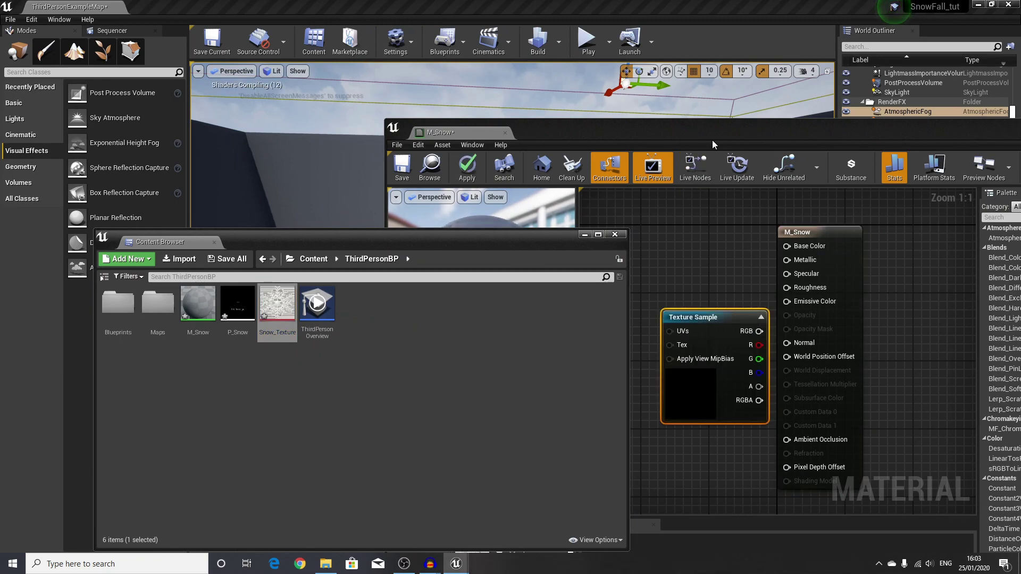
Step: Maximize the material editor, space the Texture Sample away from the M_Snow node, and connect its RGB output to Emissive Color
drag(678, 125, 471, 124)
double_click(471, 125)
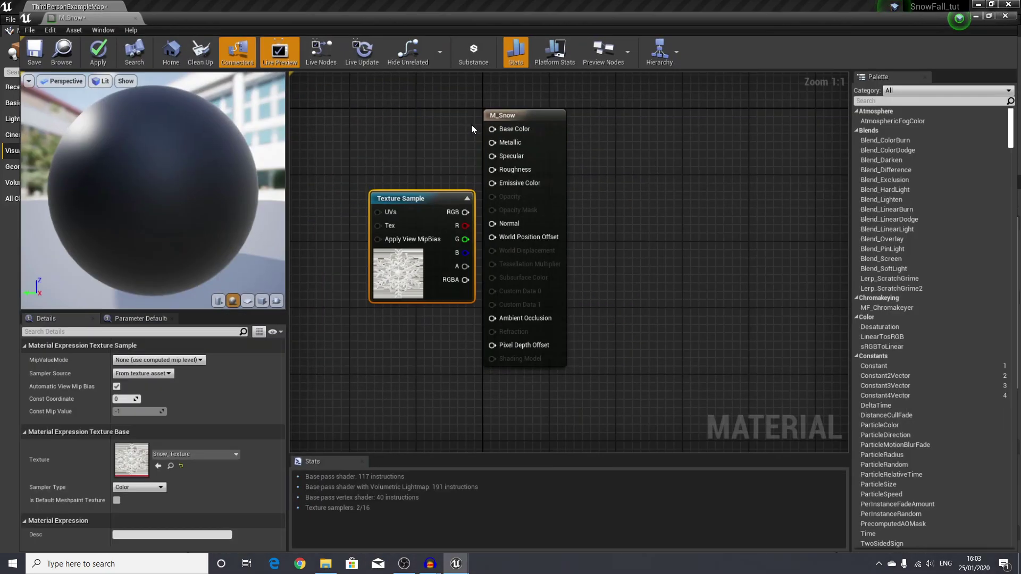
right_drag(471, 124, 599, 155)
drag(526, 304, 385, 262)
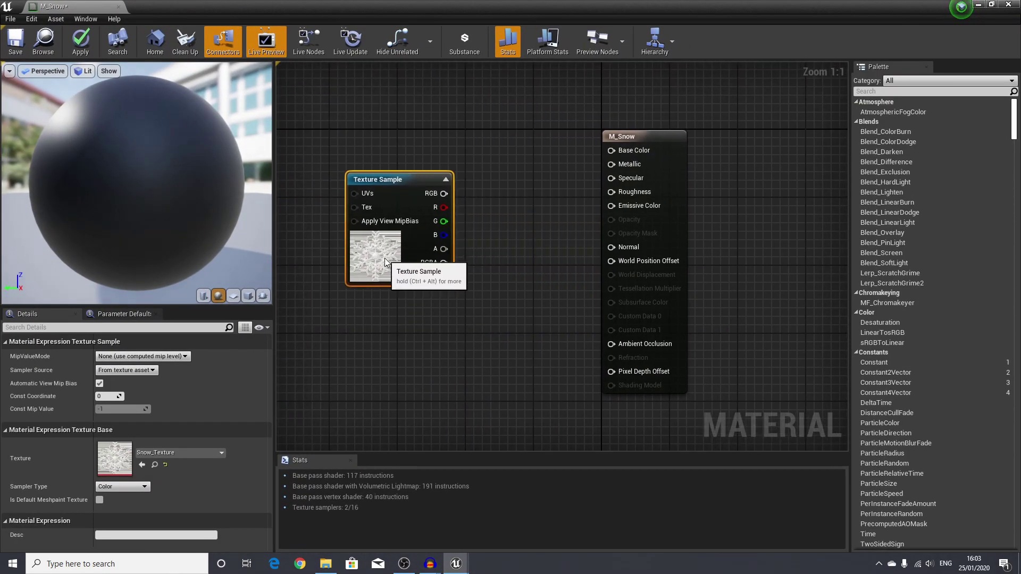
right_drag(442, 327, 511, 319)
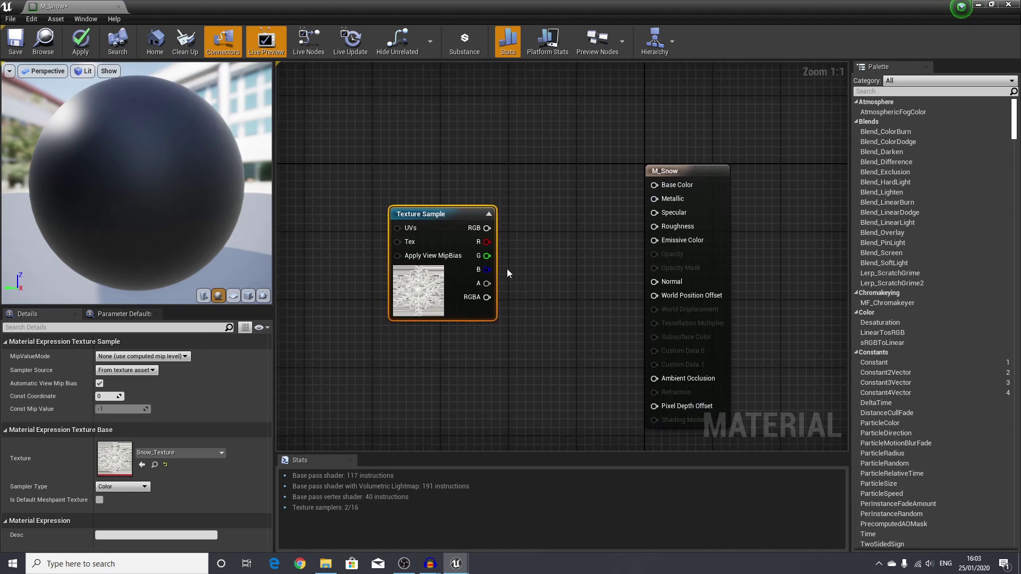
drag(453, 223, 659, 242)
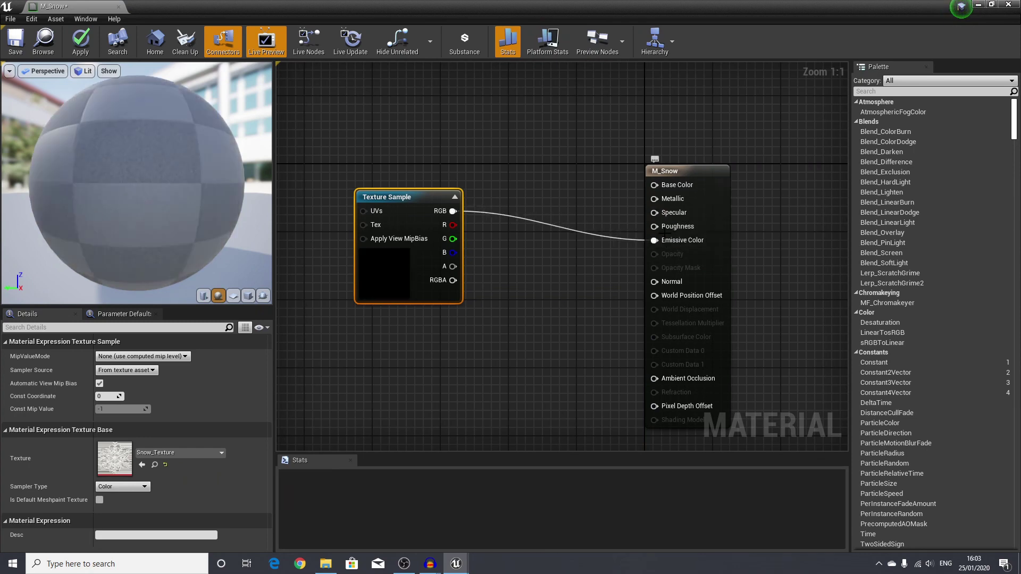
Step: Set the M_Snow material to Translucent blend mode and Two Sided Foliage shading model, and enable Two Sided
click(652, 167)
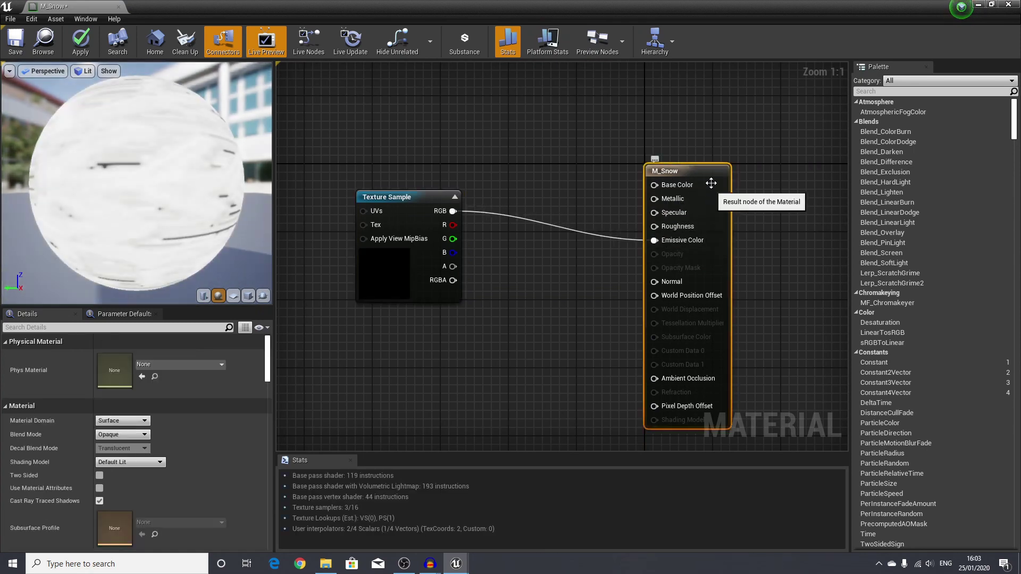
click(135, 421)
click(114, 426)
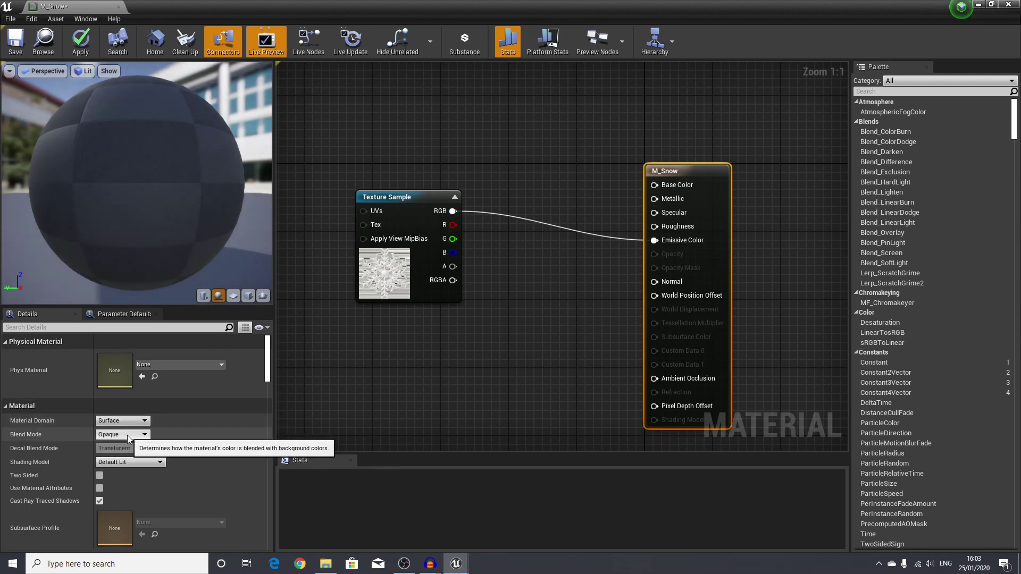
click(128, 434)
click(112, 457)
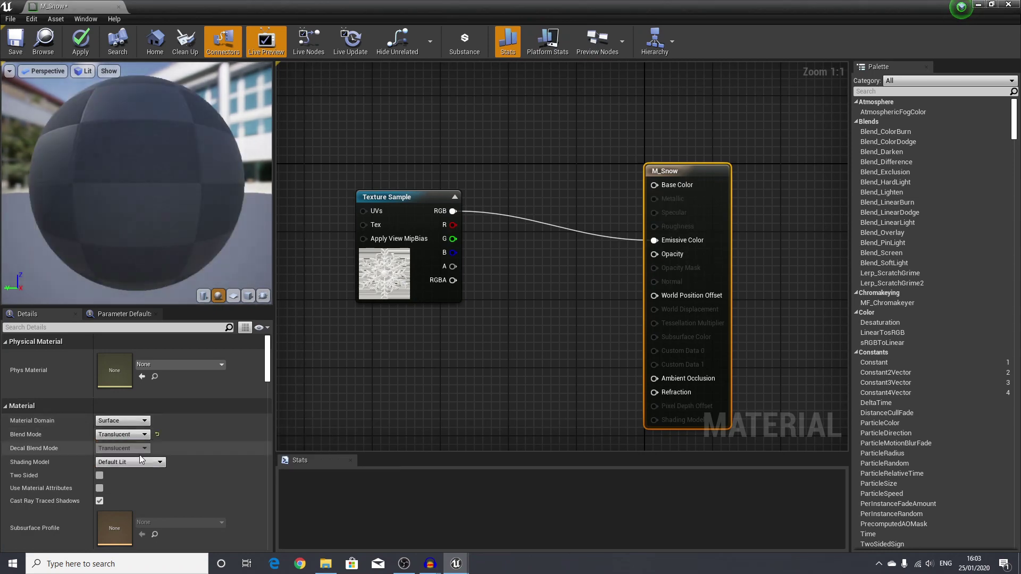
click(131, 464)
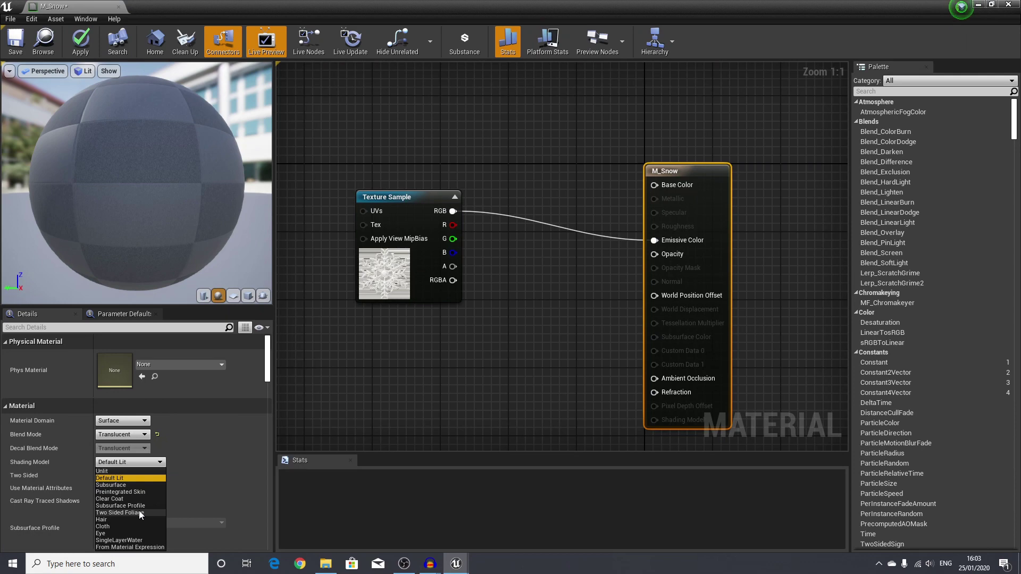
click(141, 513)
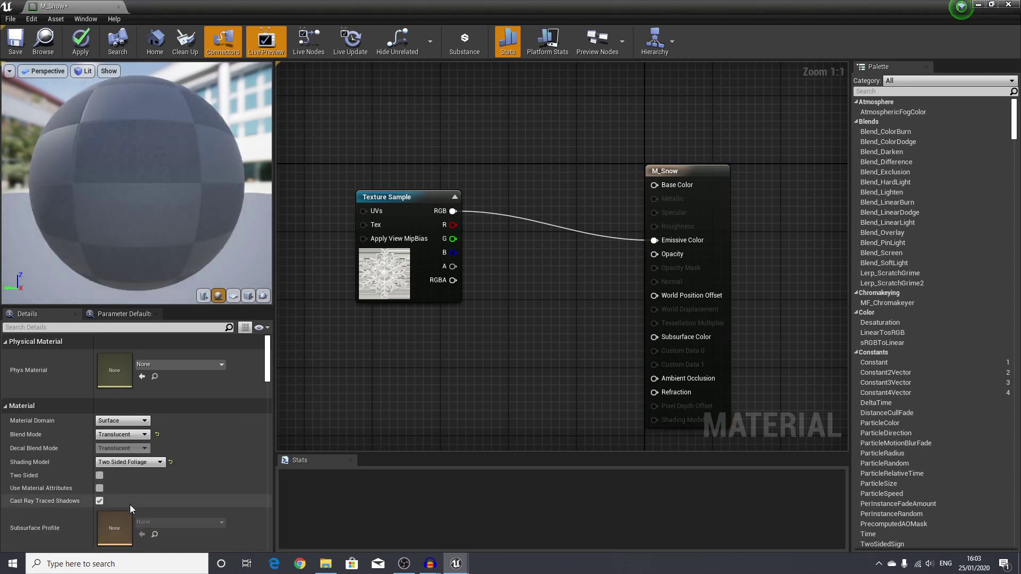
click(100, 478)
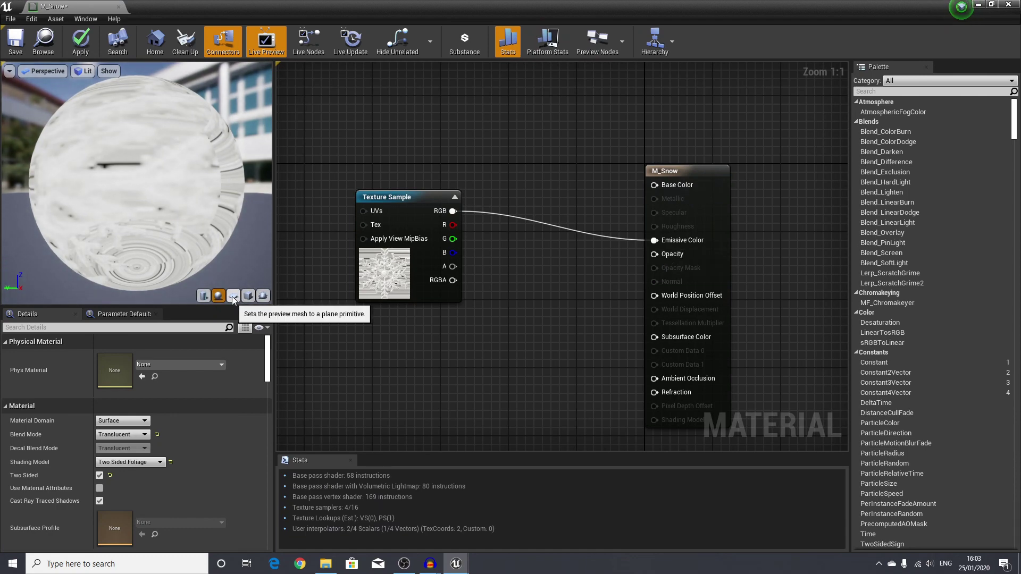
Step: With the preview mesh set to a plane, connect the Texture Sample's A output to Opacity and save the material
click(233, 296)
drag(96, 212, 186, 220)
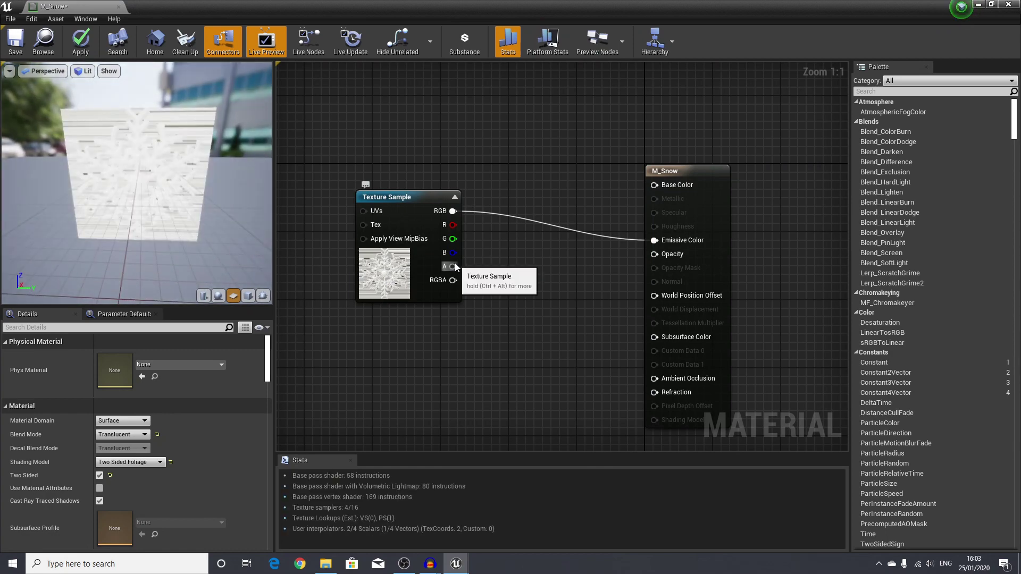
drag(452, 267, 664, 258)
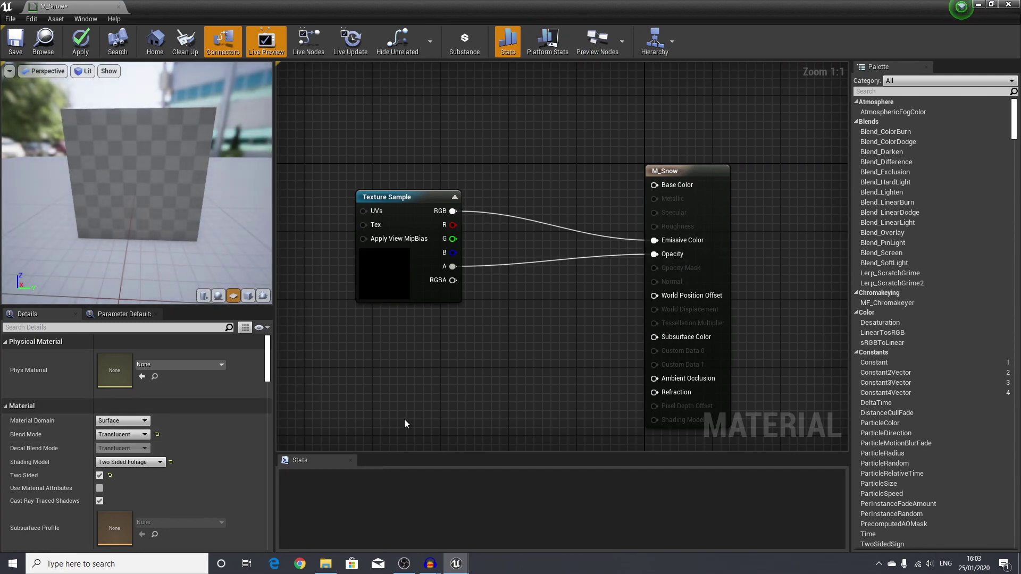
drag(207, 230, 48, 230)
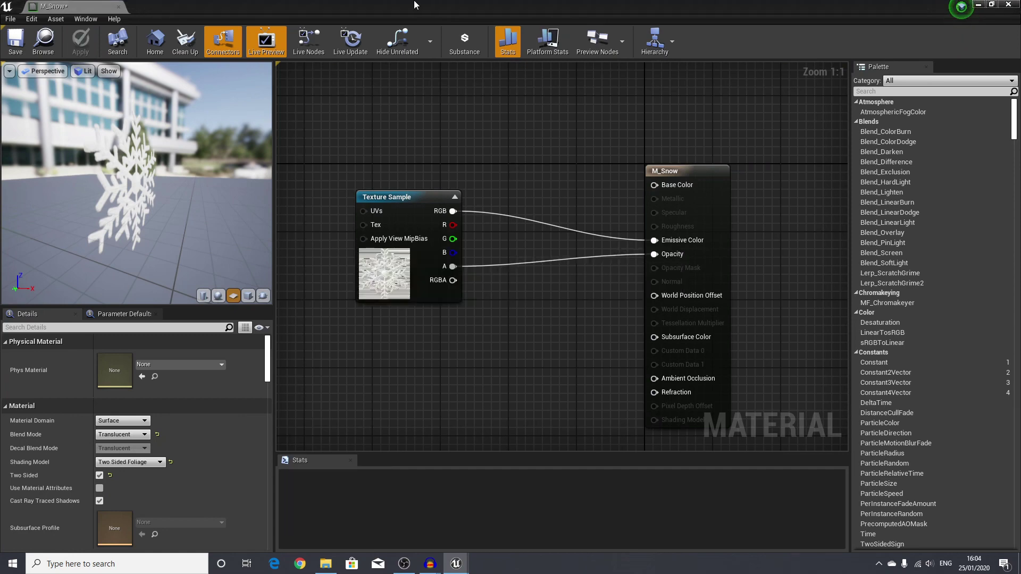
click(22, 48)
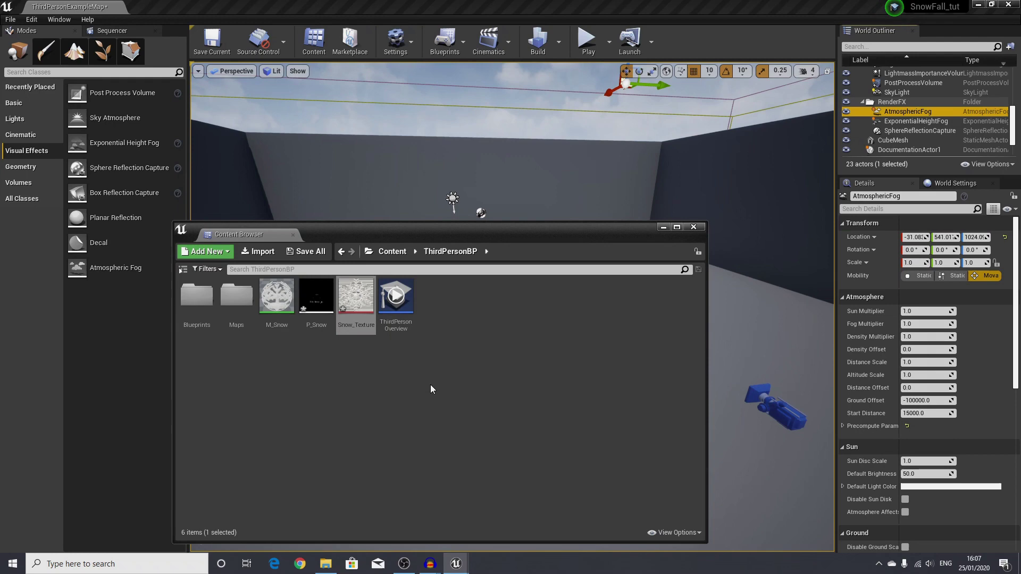
Step: Open the P_Snow particle system and shrink its editor window so the Content Browser assets stay accessible beside it
double_click(315, 305)
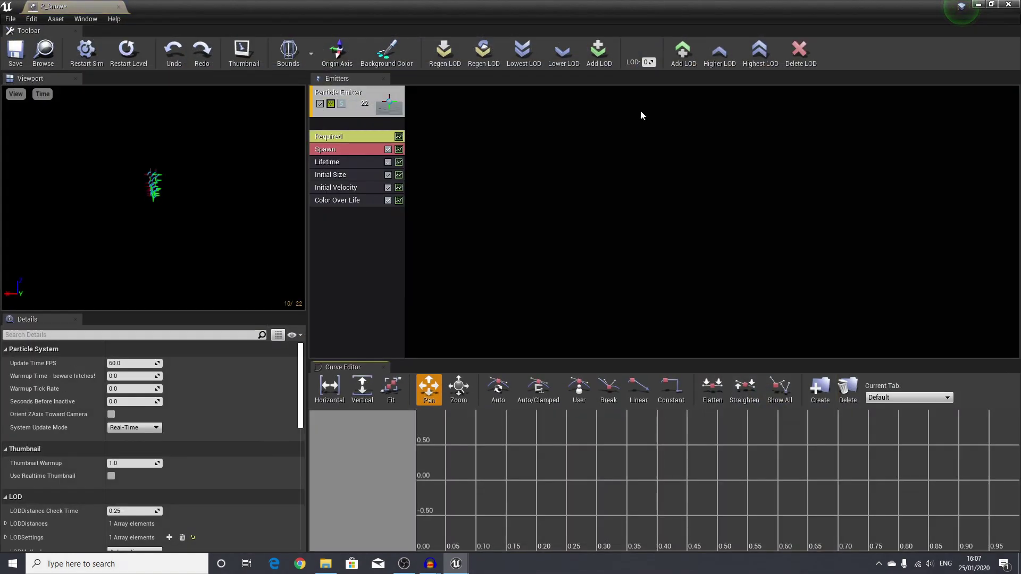
drag(656, 8, 744, 68)
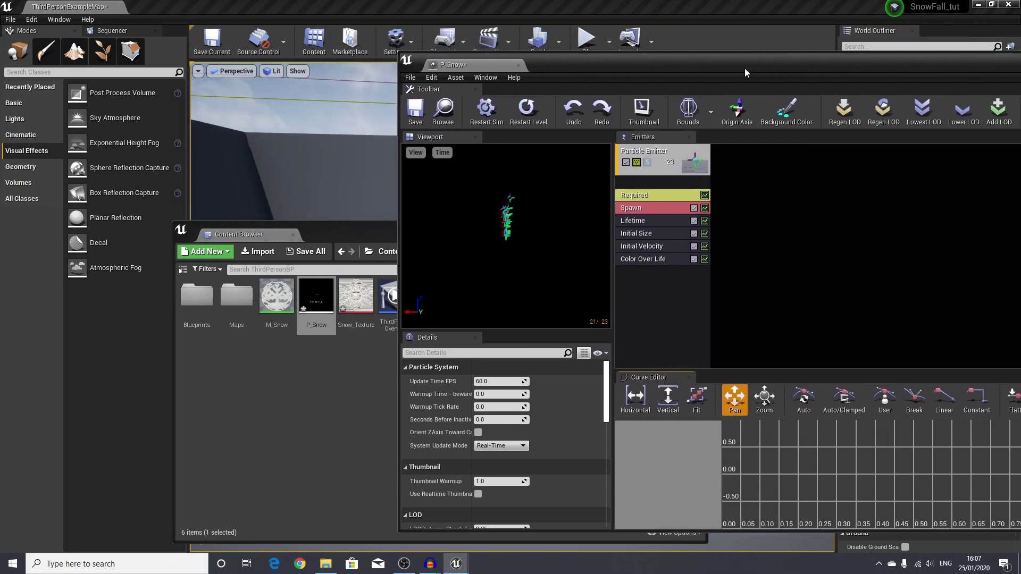
drag(399, 224, 601, 225)
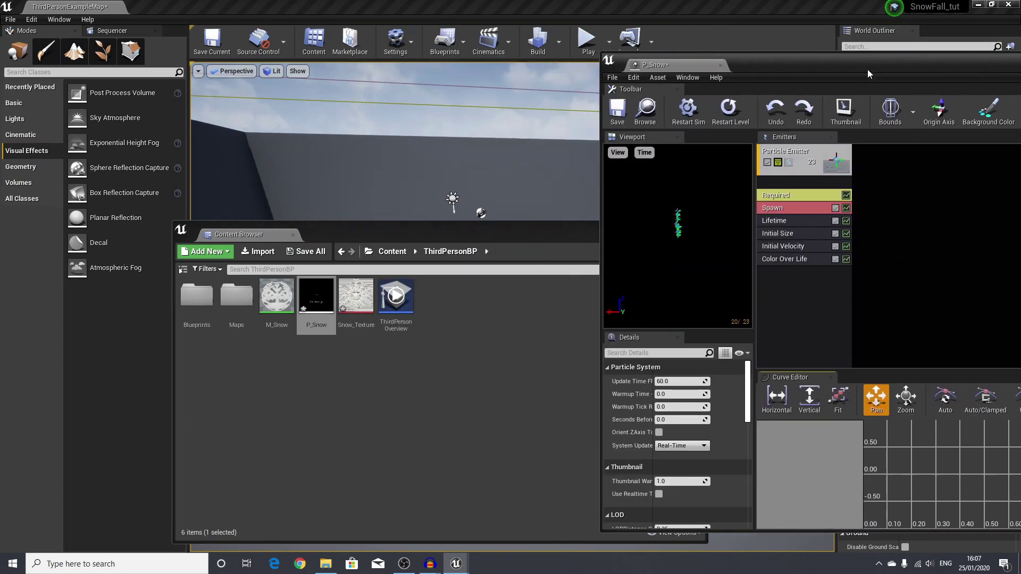
drag(867, 73, 702, 57)
Step: Add GPU Sprites type data to the Particle Emitter in P_Snow
click(624, 172)
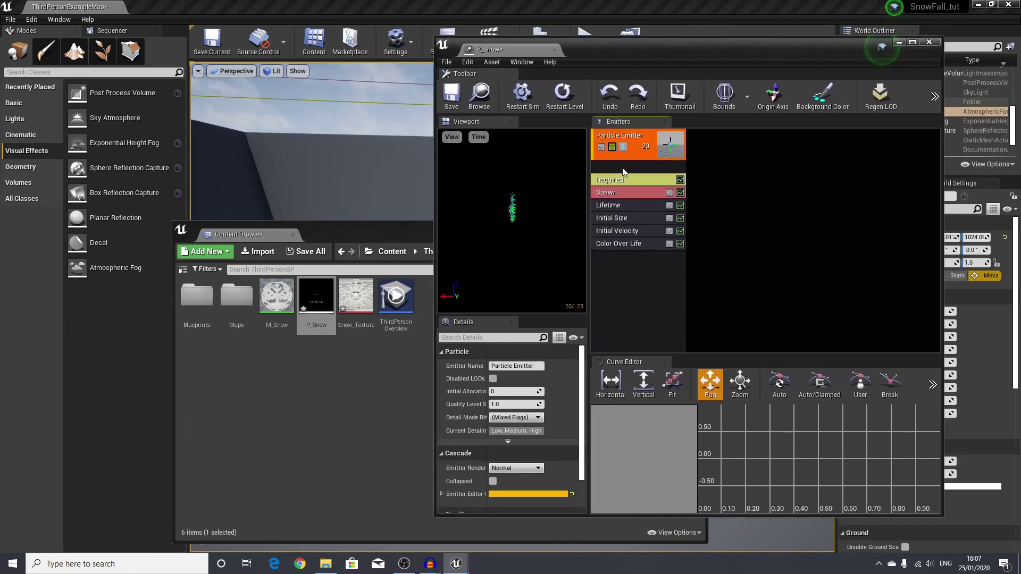
right_click(624, 169)
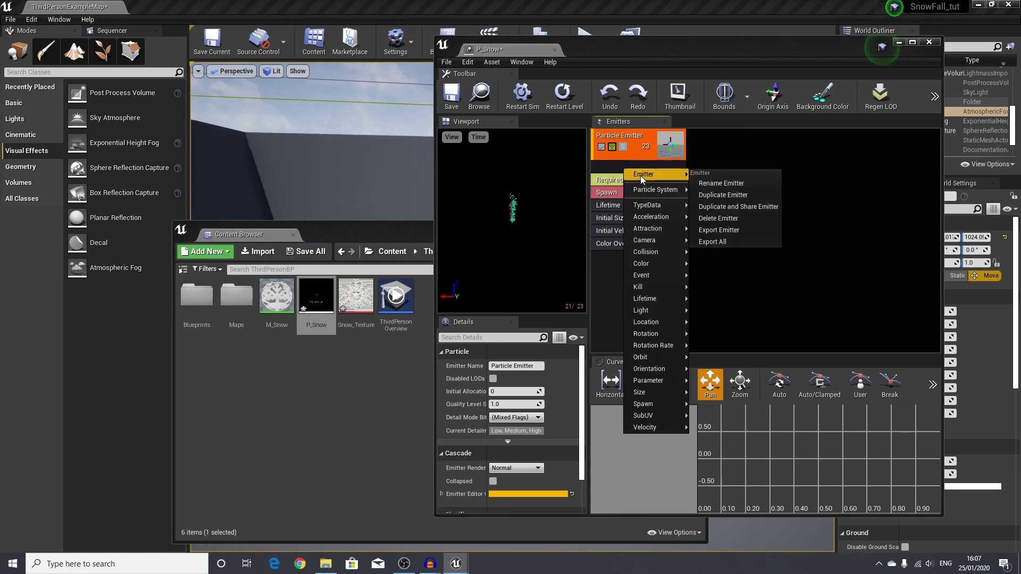
mouse_move(654, 207)
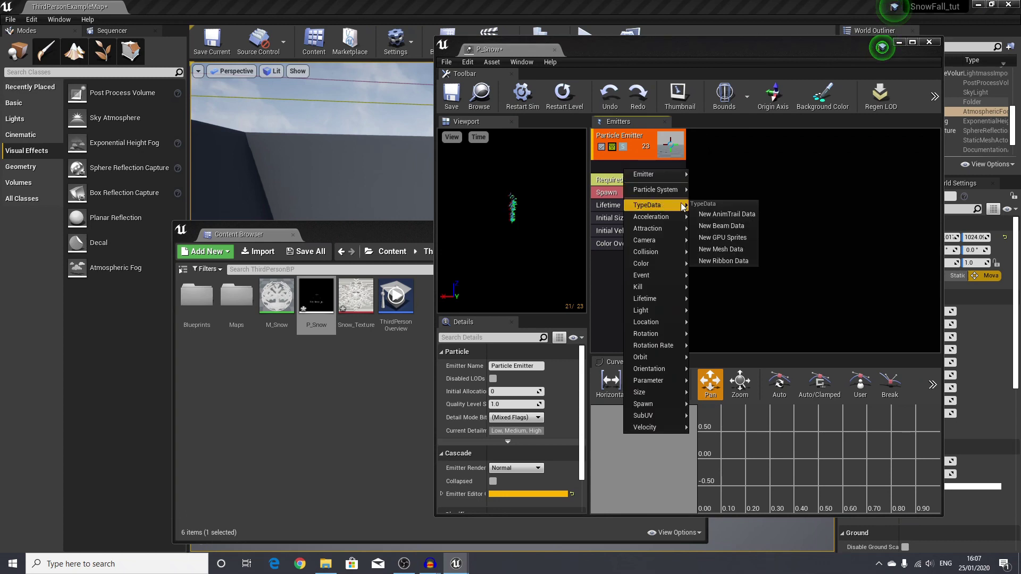
click(722, 237)
Step: Set the Spawn module's constant rate to 1000
drag(653, 49, 713, 51)
click(692, 196)
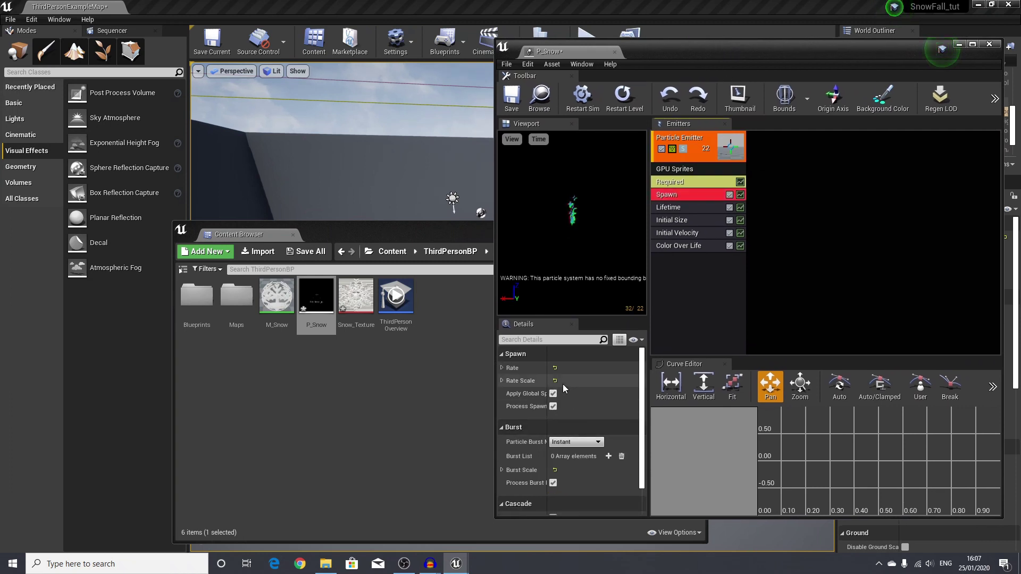
click(558, 368)
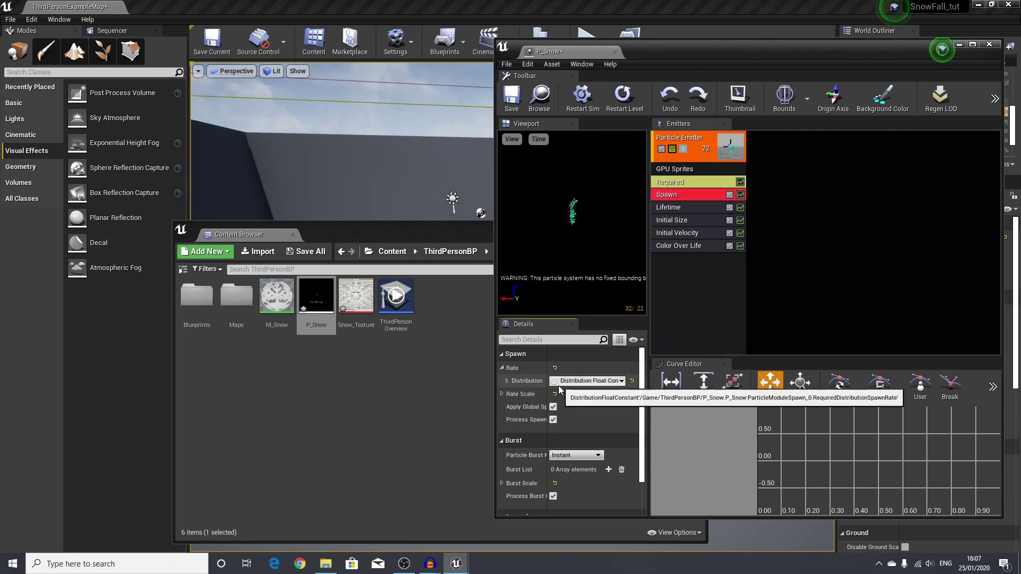
click(507, 381)
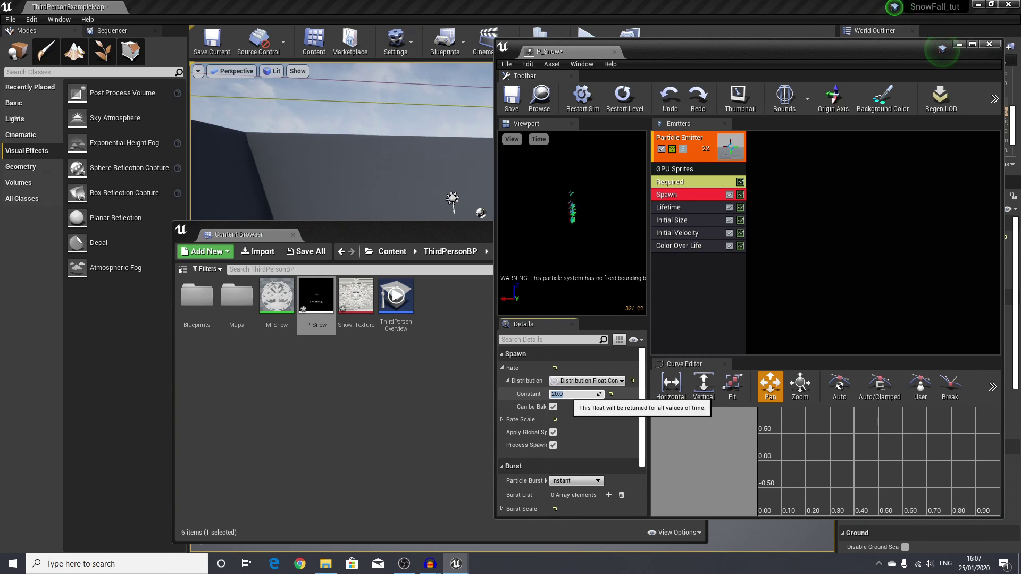
key(Return)
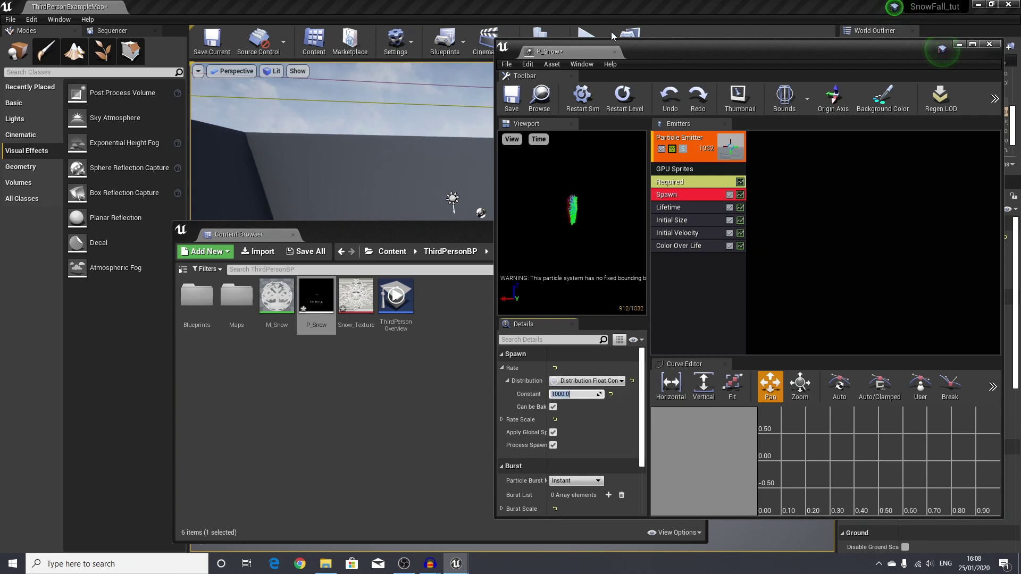
Step: Set both the minimum and maximum of the Lifetime module's distribution to 5
click(665, 209)
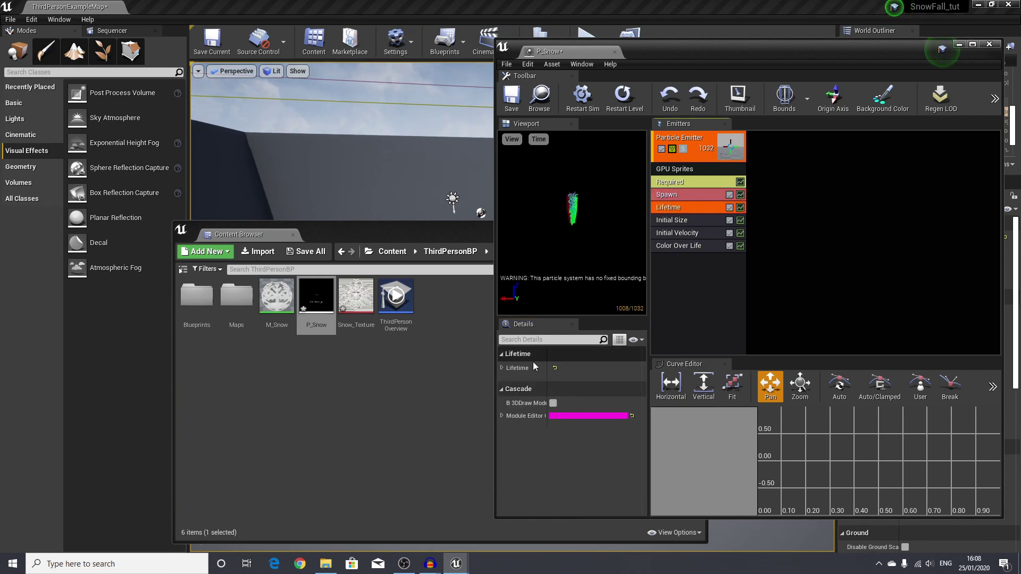
click(502, 367)
click(507, 381)
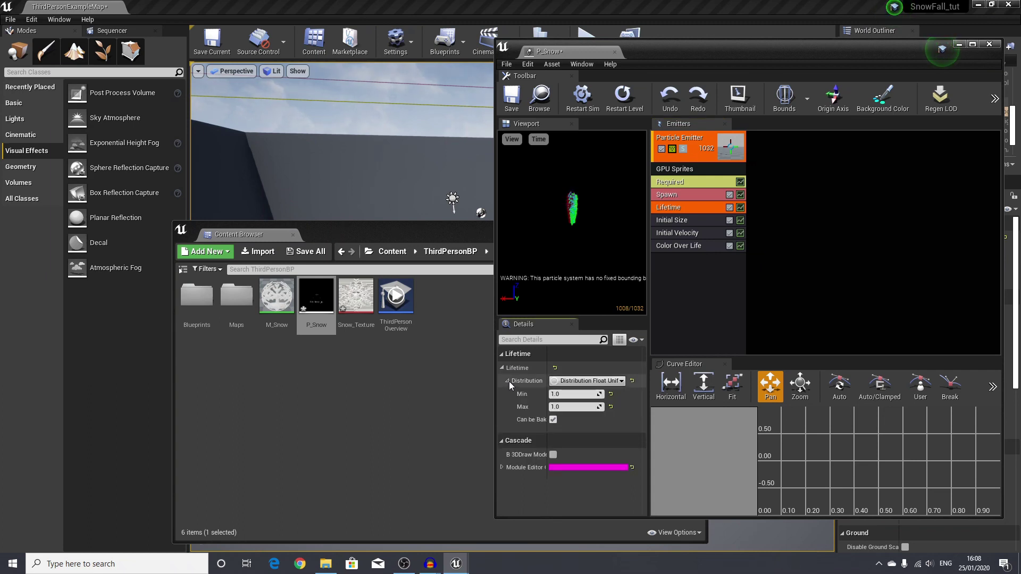
click(569, 394)
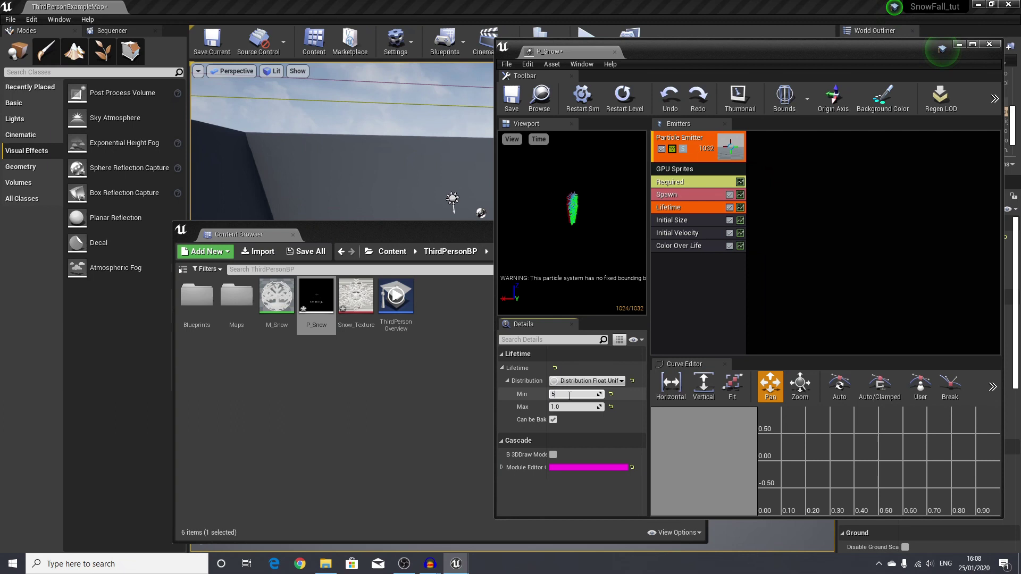
text(5)
key(Tab)
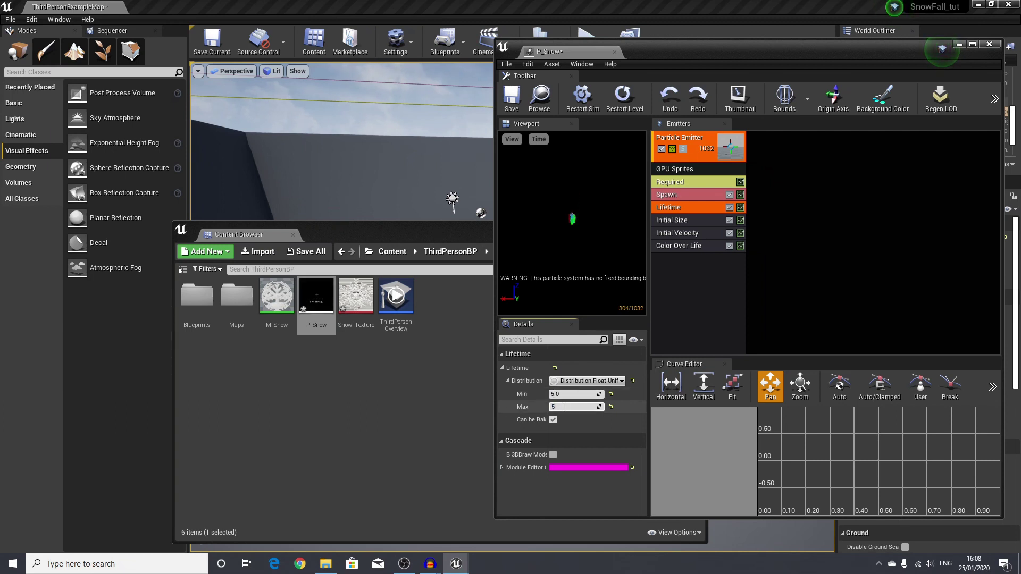
text(5)
key(Return)
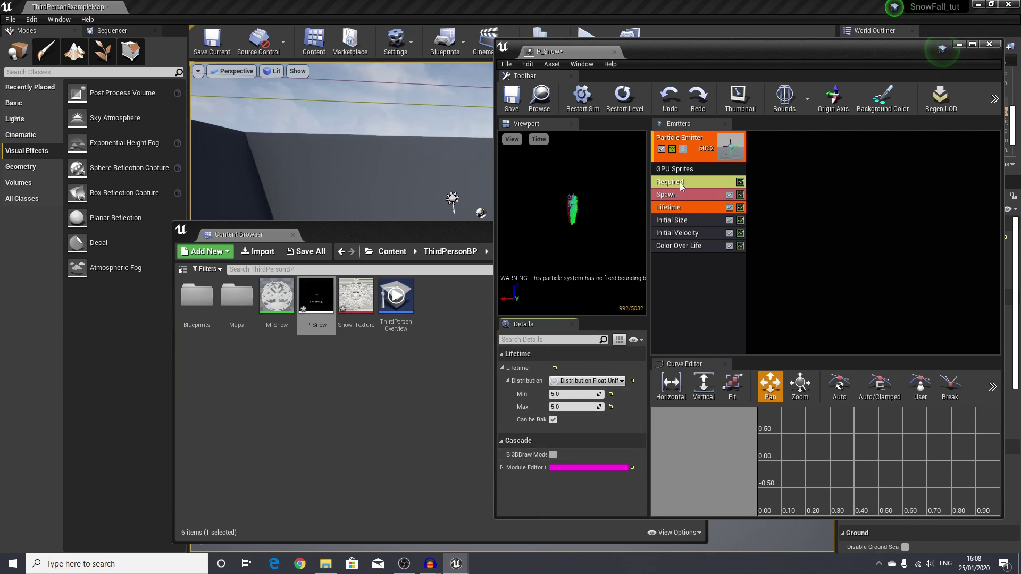
Step: Assign M_Snow from the Content Browser as the emitter material in the Required module
click(678, 182)
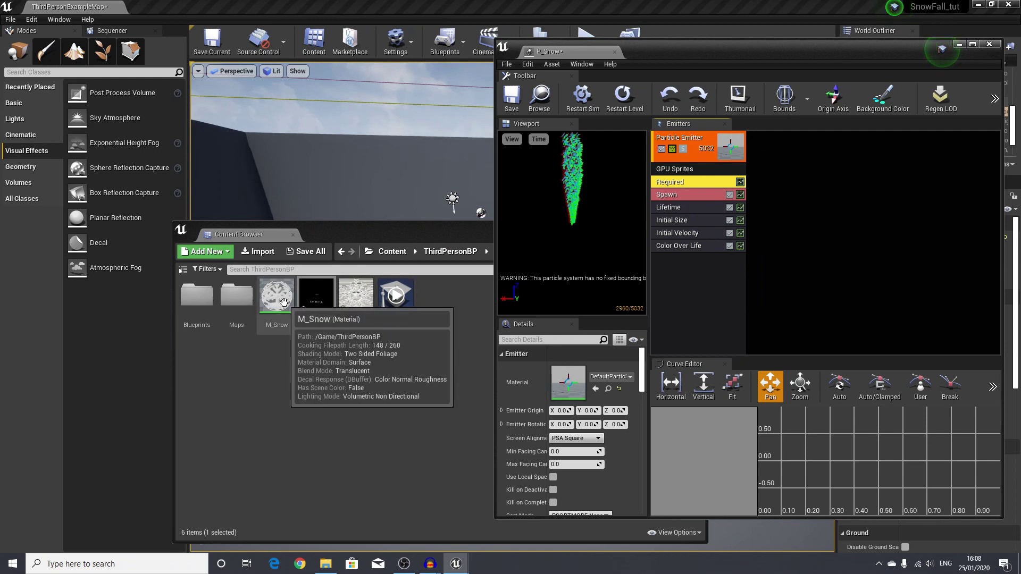
drag(522, 231, 334, 188)
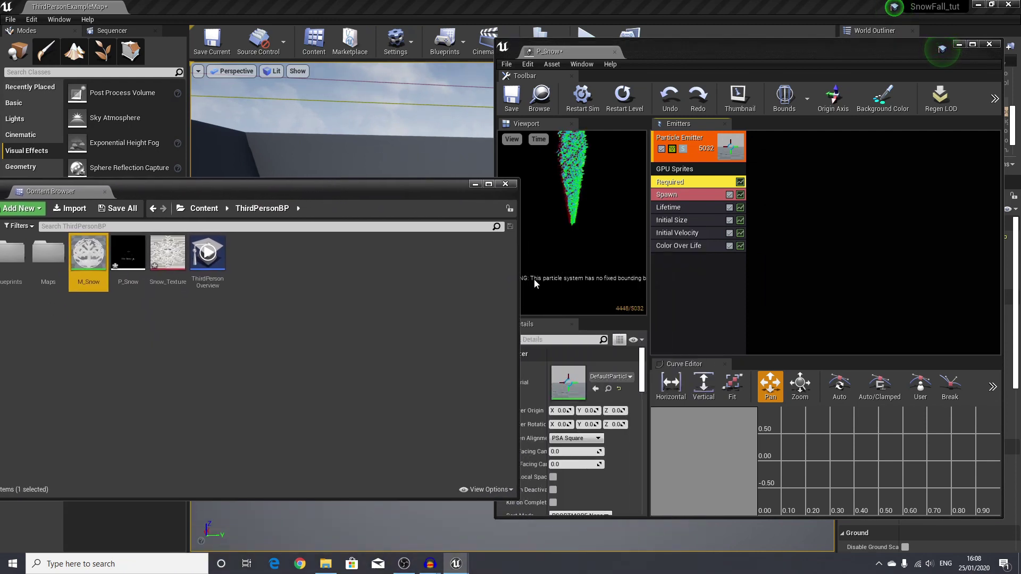
drag(518, 279, 419, 279)
drag(84, 254, 561, 389)
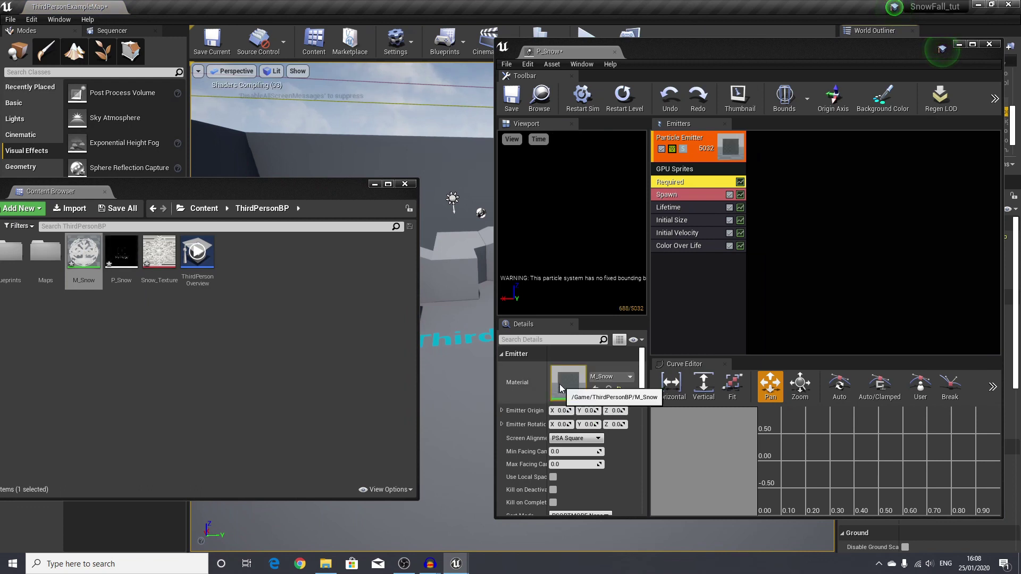
Step: Set the Initial Size module's Start Size to a maximum of 10 and a minimum of 5 on X, Y and Z
click(685, 220)
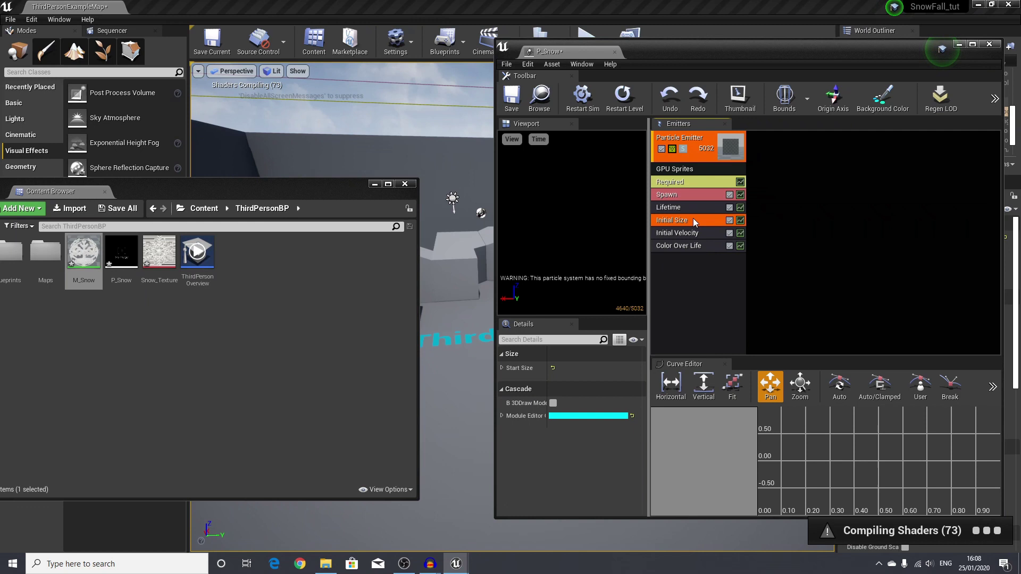
click(502, 368)
click(507, 380)
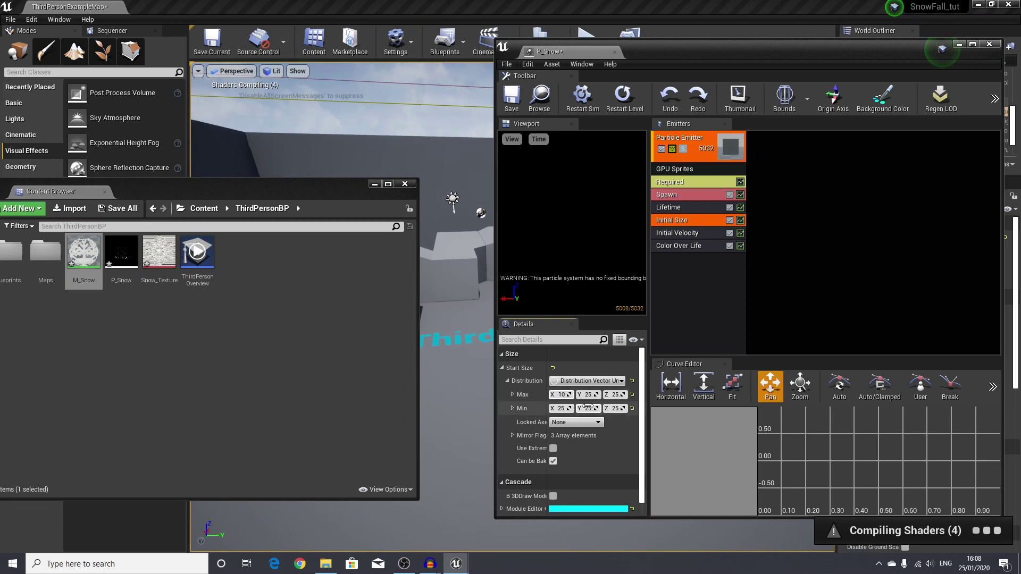
text(5)
key(Return)
text(10)
key(Tab)
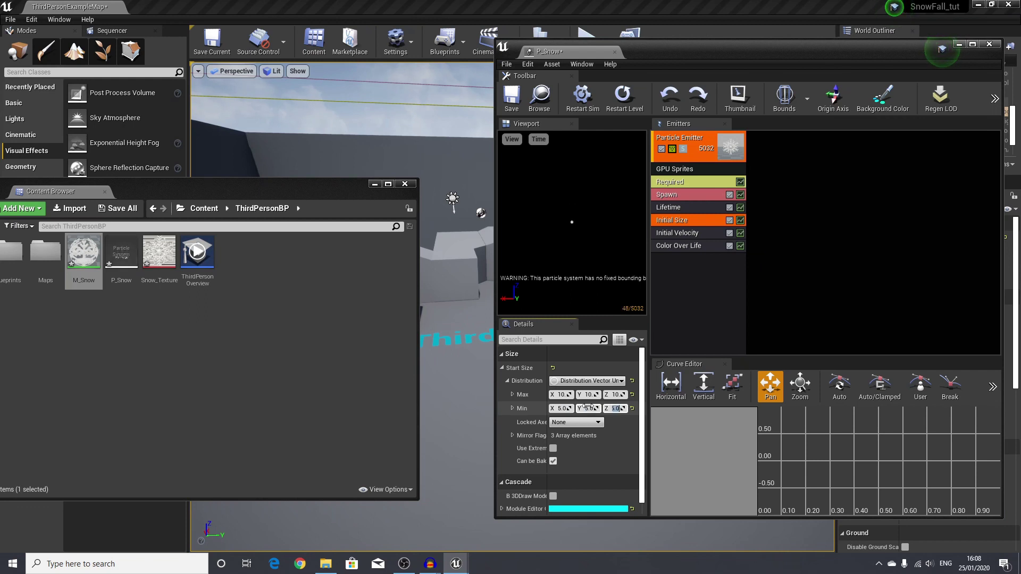
Step: Set the Initial Velocity module's maximum Start Velocity to 0 on Y and -500 on Z
click(689, 233)
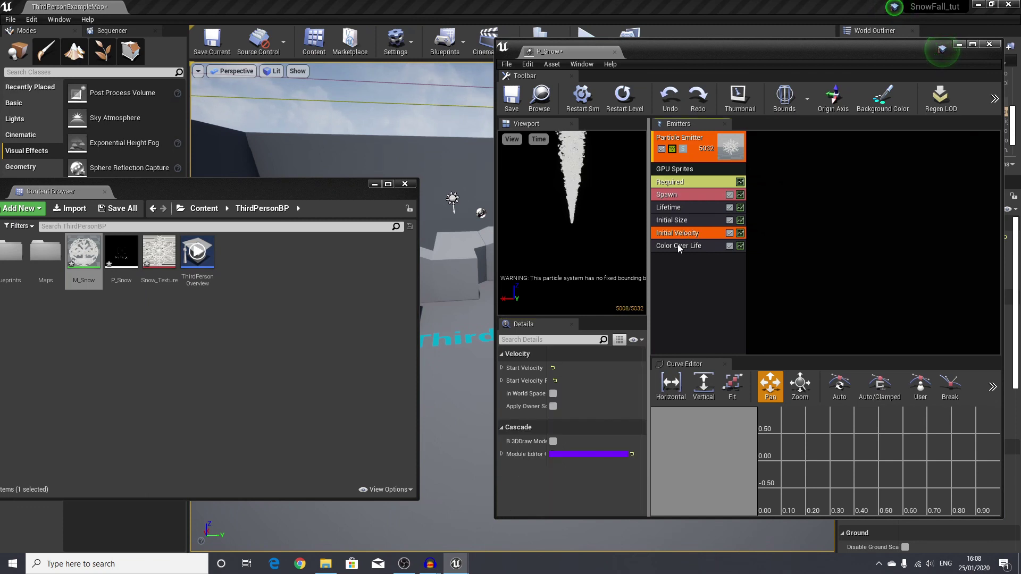
click(501, 368)
click(507, 381)
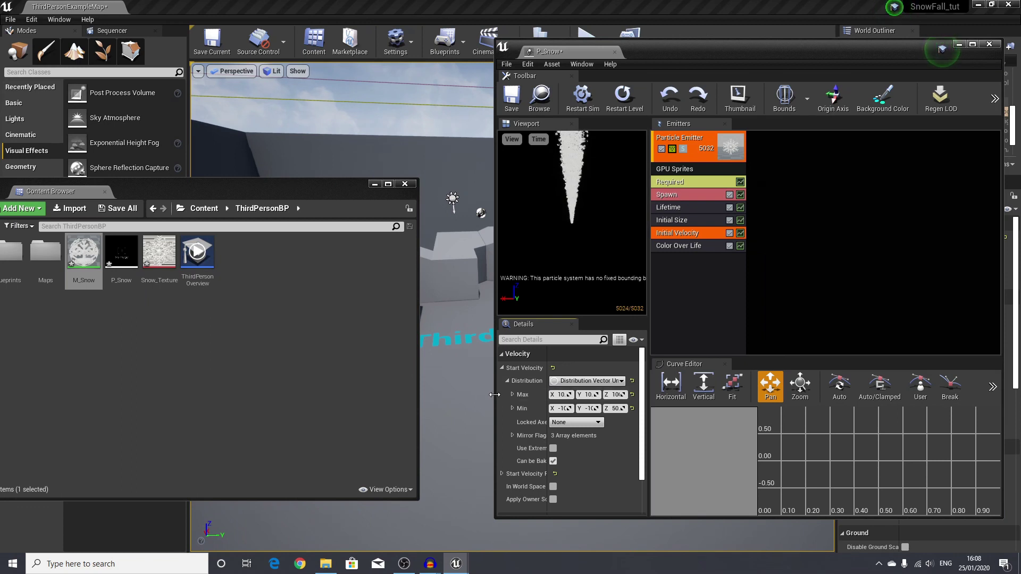
drag(494, 395, 429, 388)
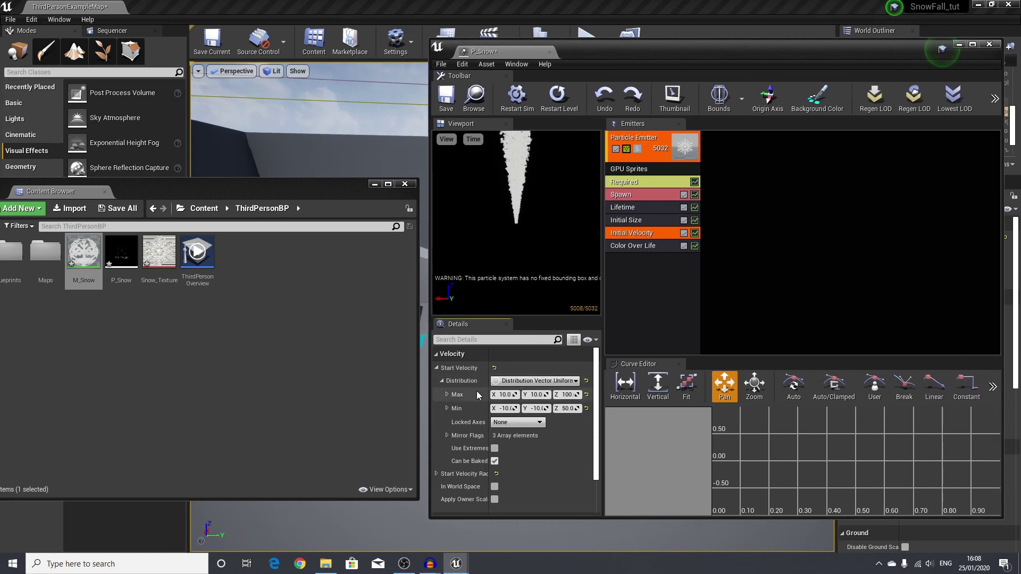
key(Tab)
text(0)
key(Tab)
text(0)
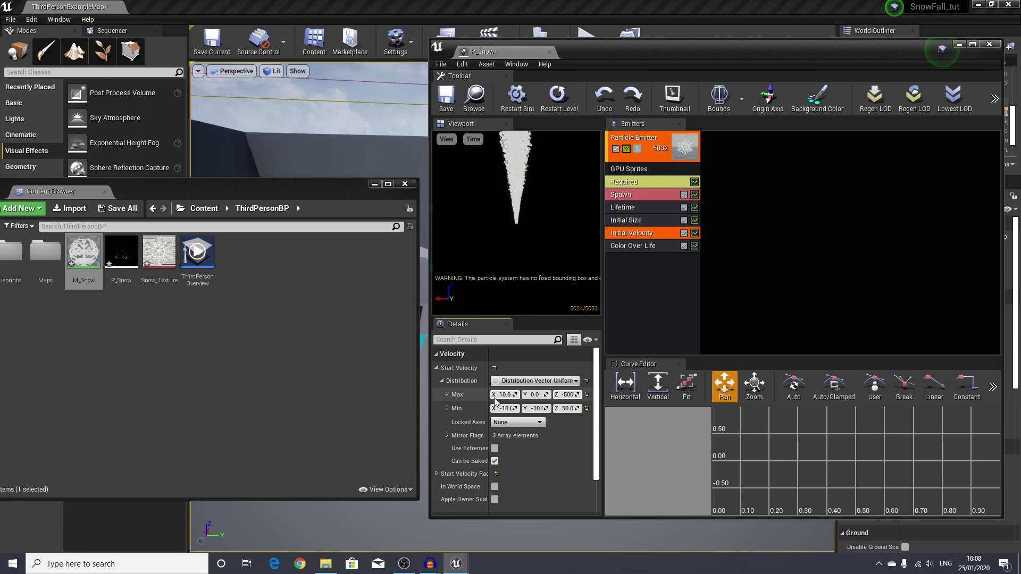
Step: Set the Initial Velocity module's minimum Start Velocity to 0 on X and Y and -100 on Z
click(571, 408)
text(-10)
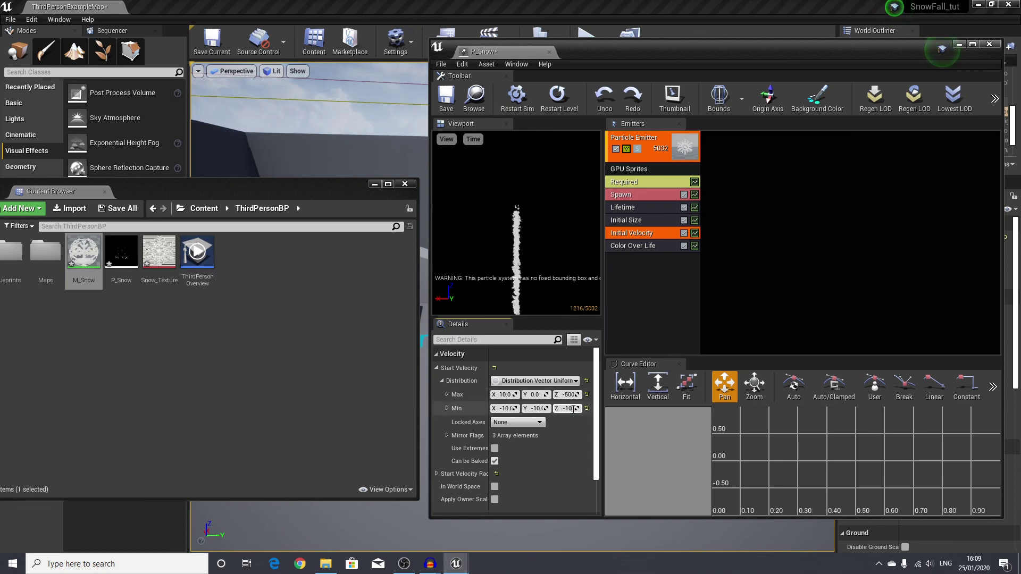
text(0)
key(Return)
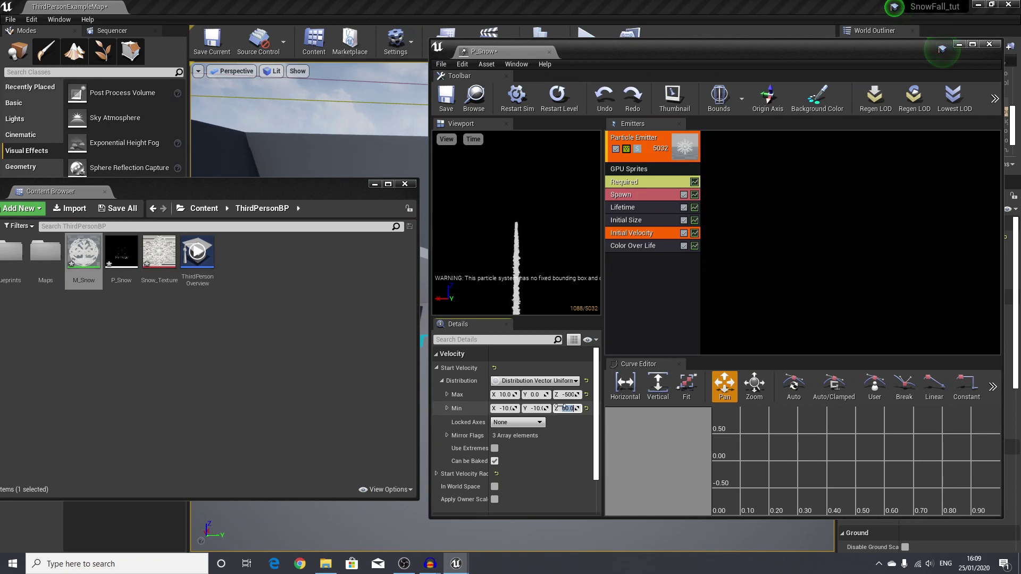
click(536, 408)
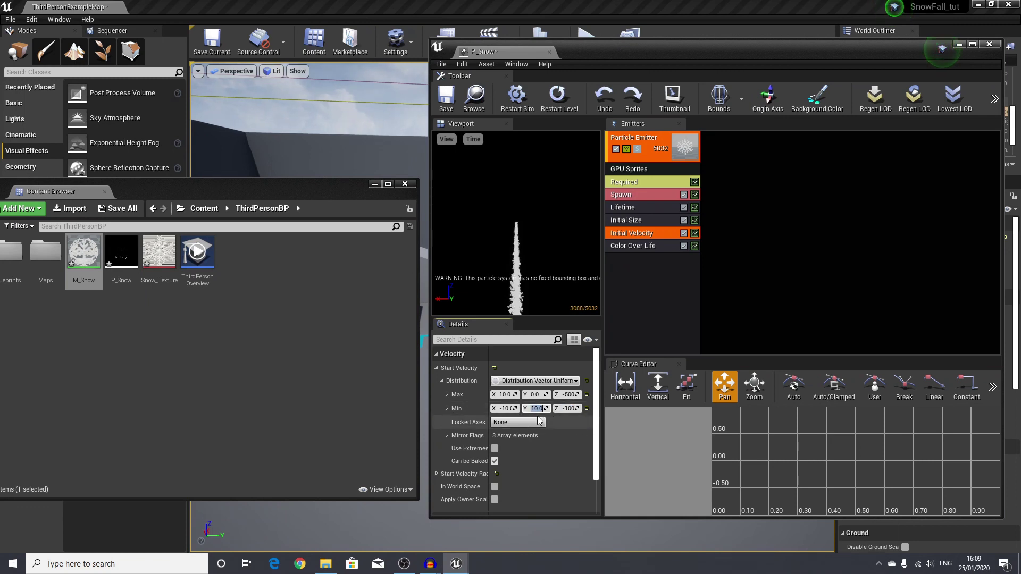
text(0)
key(shift+Tab)
text(0)
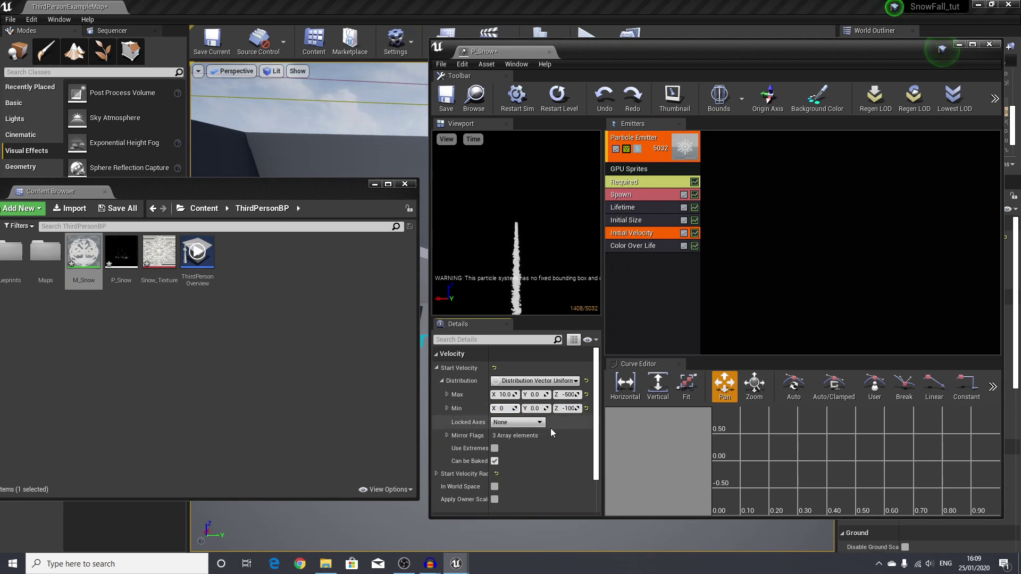
click(664, 258)
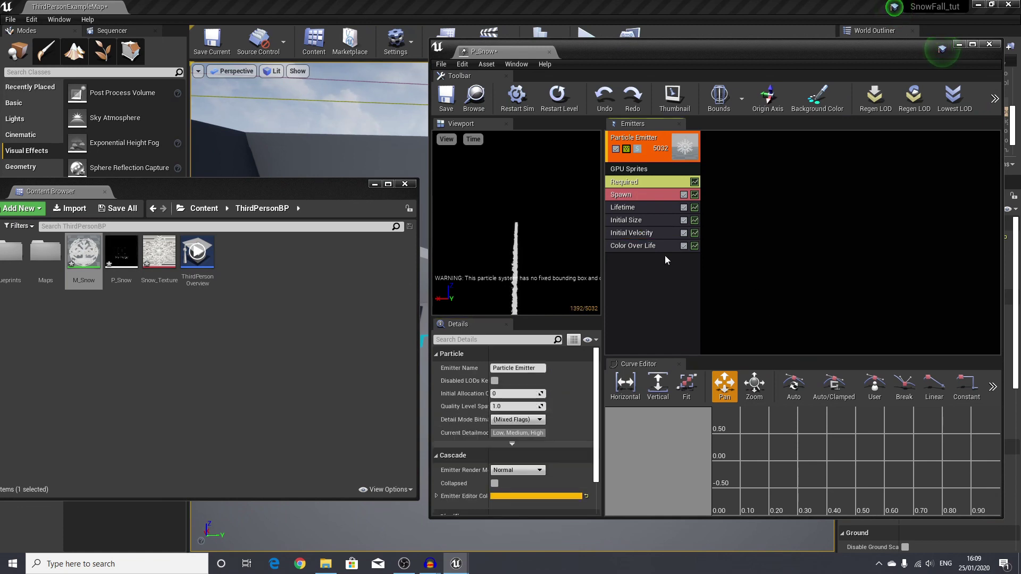
Step: Delete the Color Over Life module from the particle emitter
click(659, 247)
right_click(647, 244)
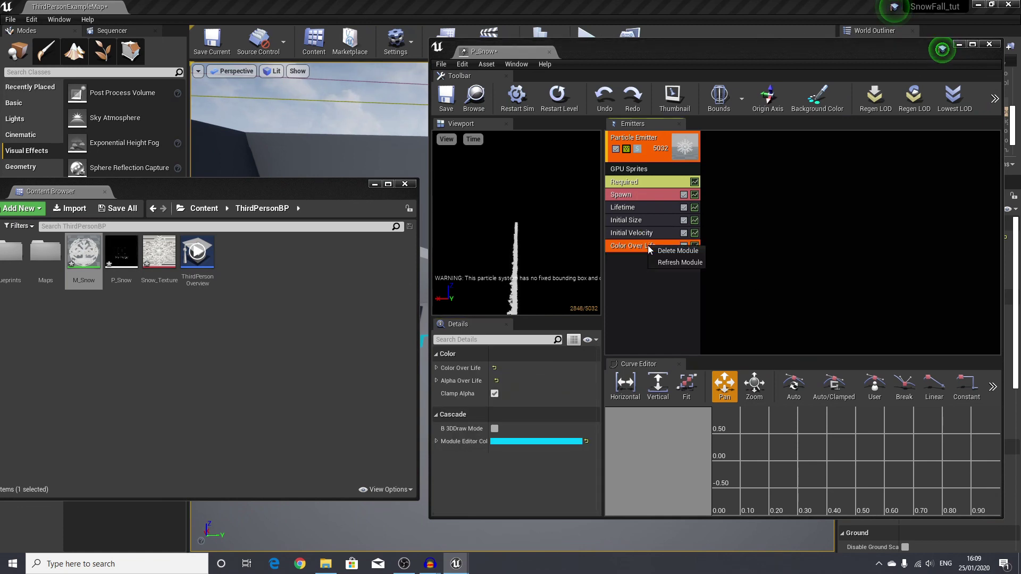
click(675, 251)
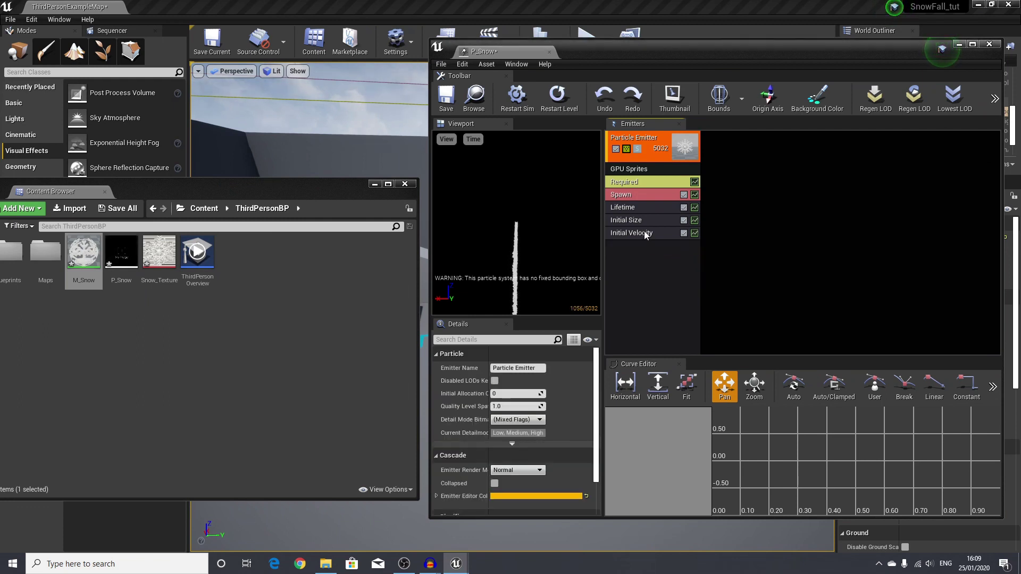
Step: Add an Orbit module to the particle emitter and select it for editing
right_click(638, 254)
mouse_move(640, 258)
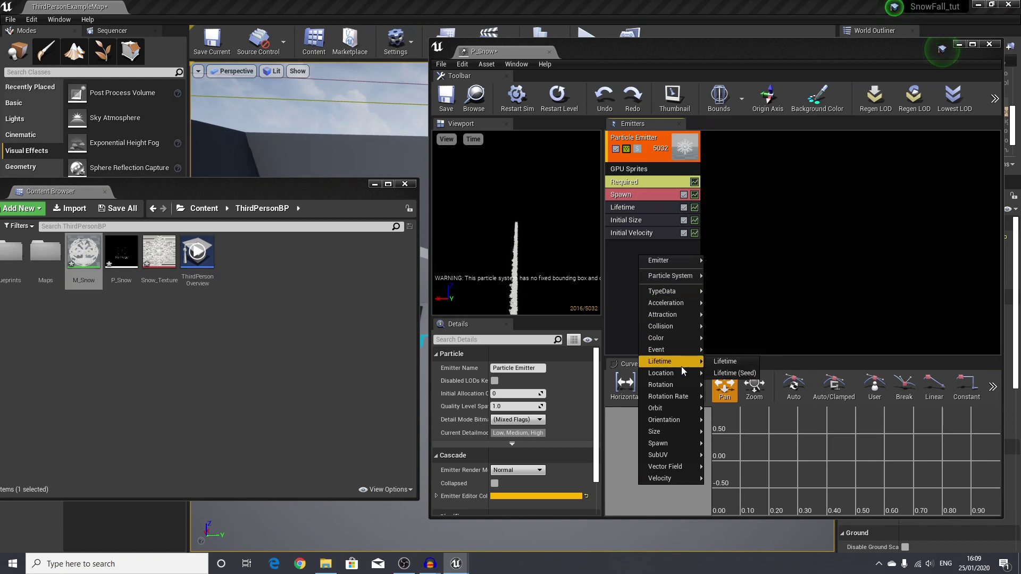
mouse_move(684, 408)
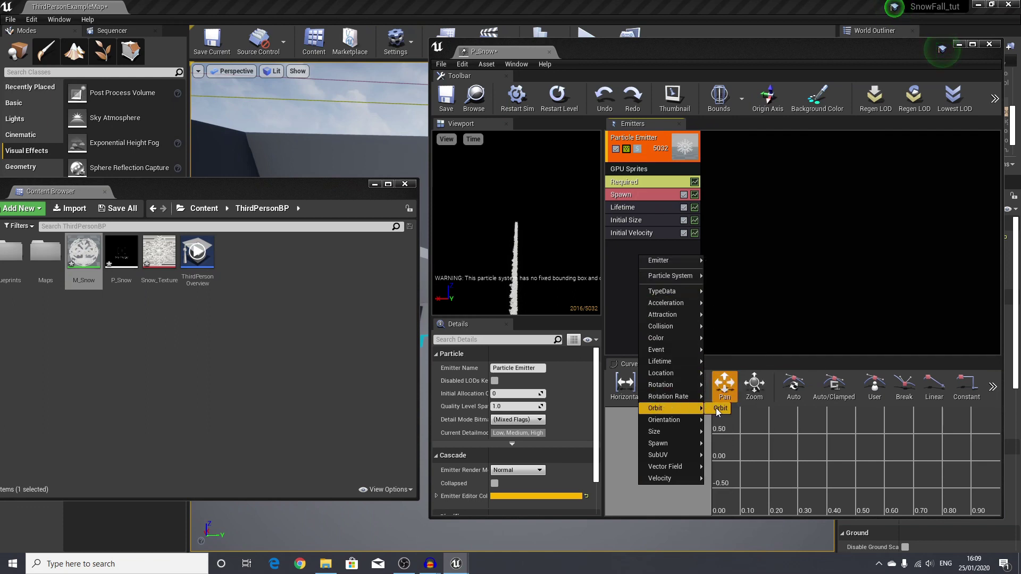
click(715, 407)
click(636, 248)
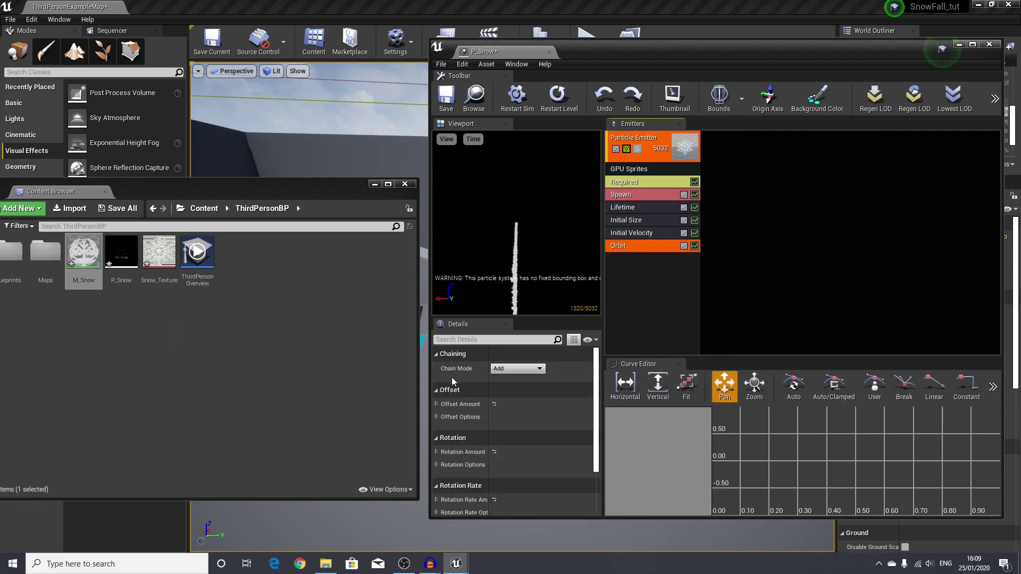
Step: Set the Orbit module's Offset Amount to a maximum of -100 on X and 0 on Y, with a minimum of 100 on X
click(436, 404)
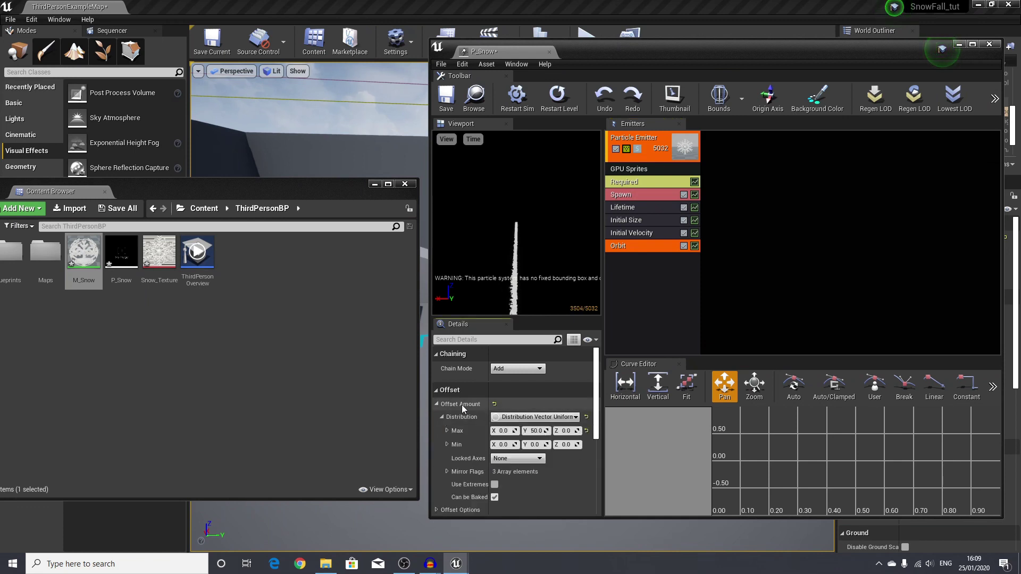
scroll(478, 394, down, 1)
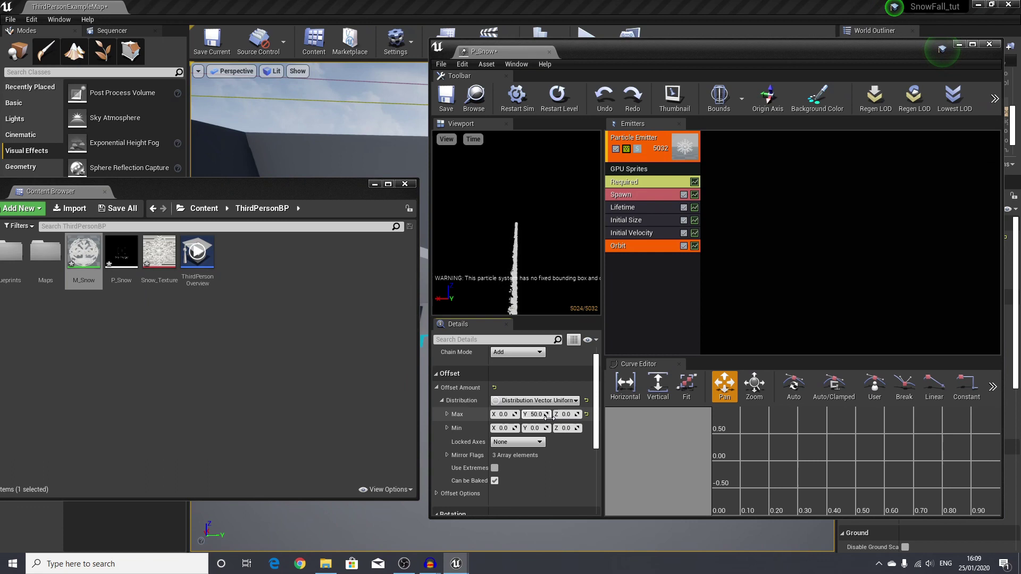
click(503, 428)
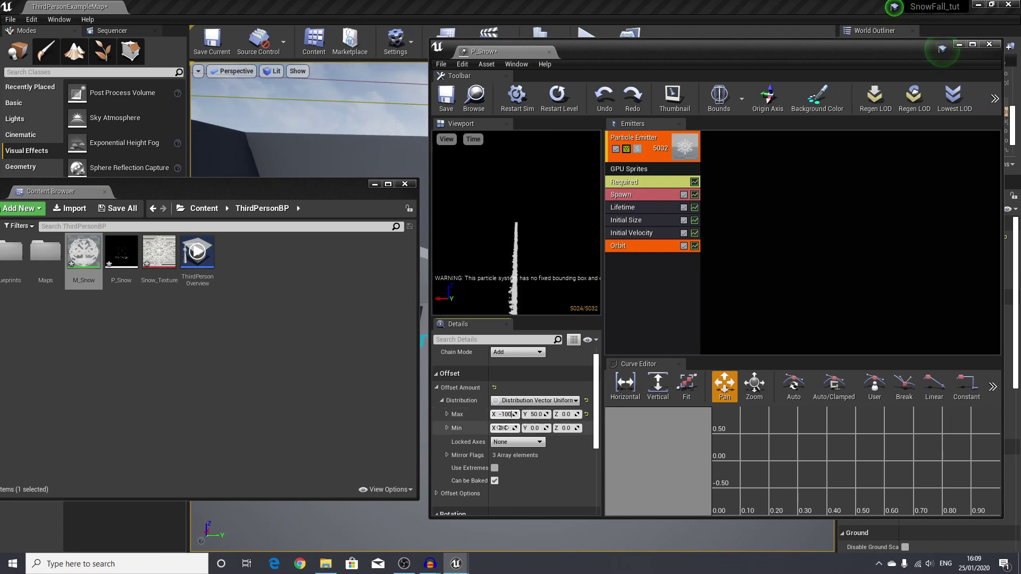
text(100)
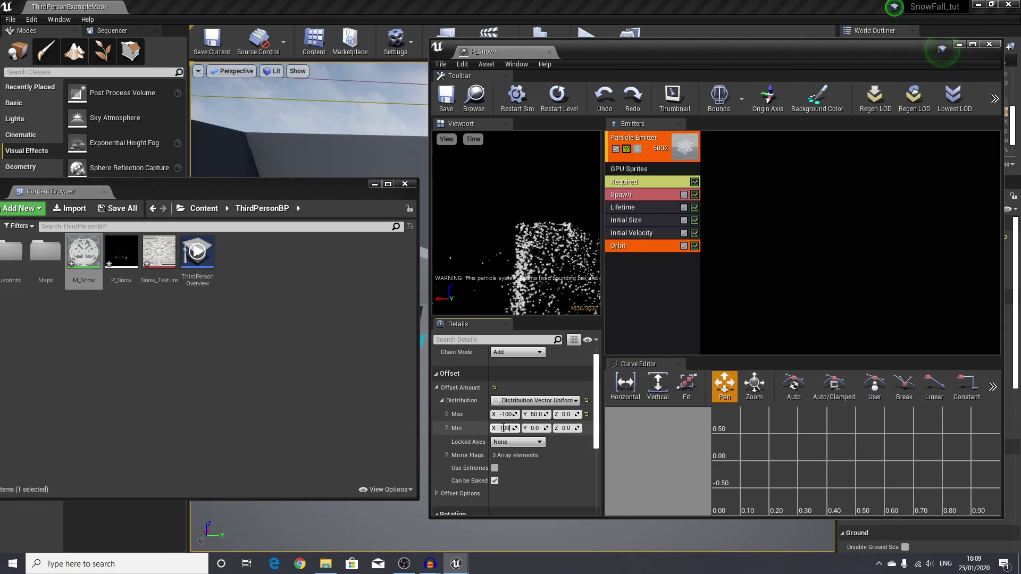
key(Return)
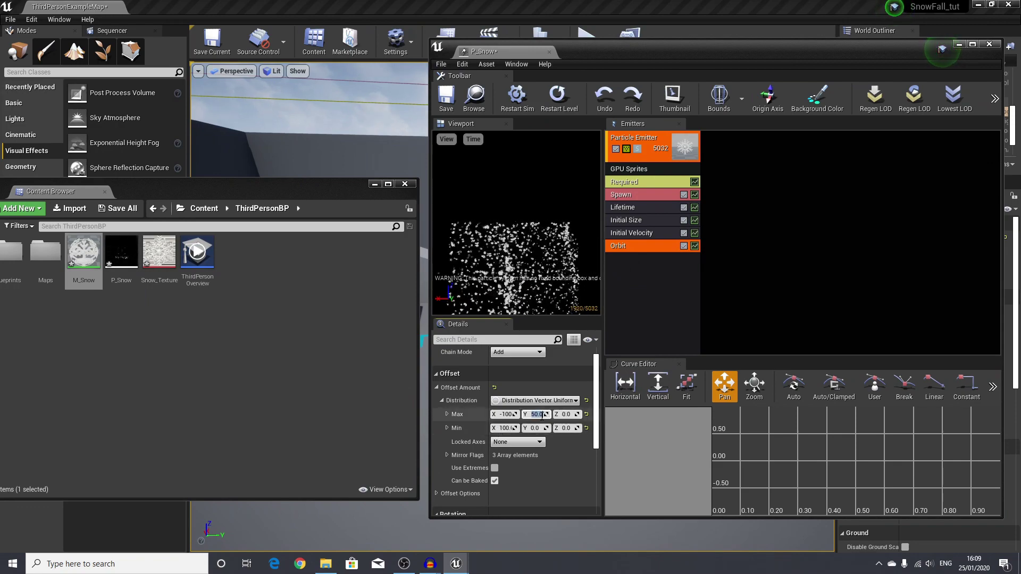
click(537, 416)
text(0)
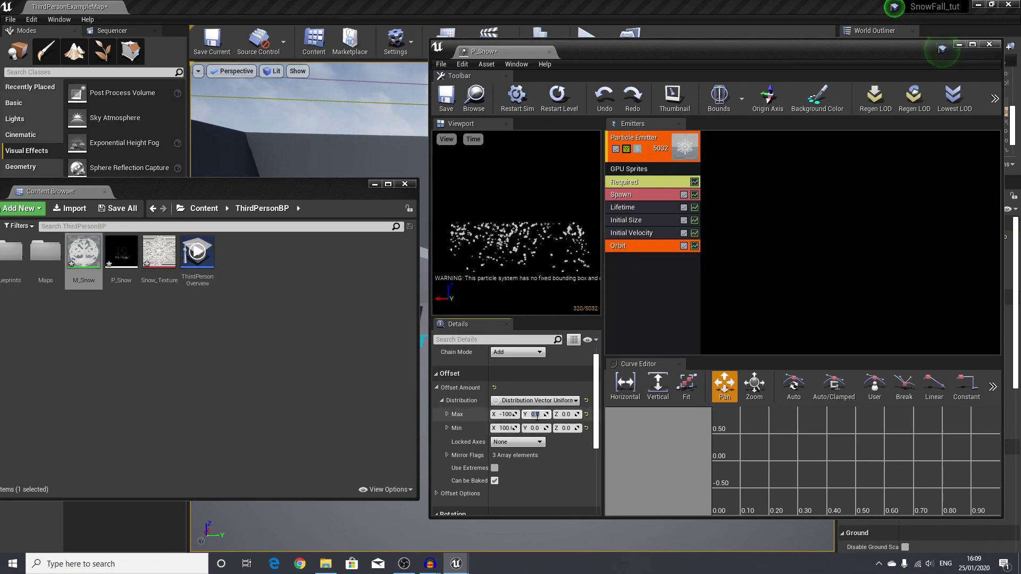
key(Return)
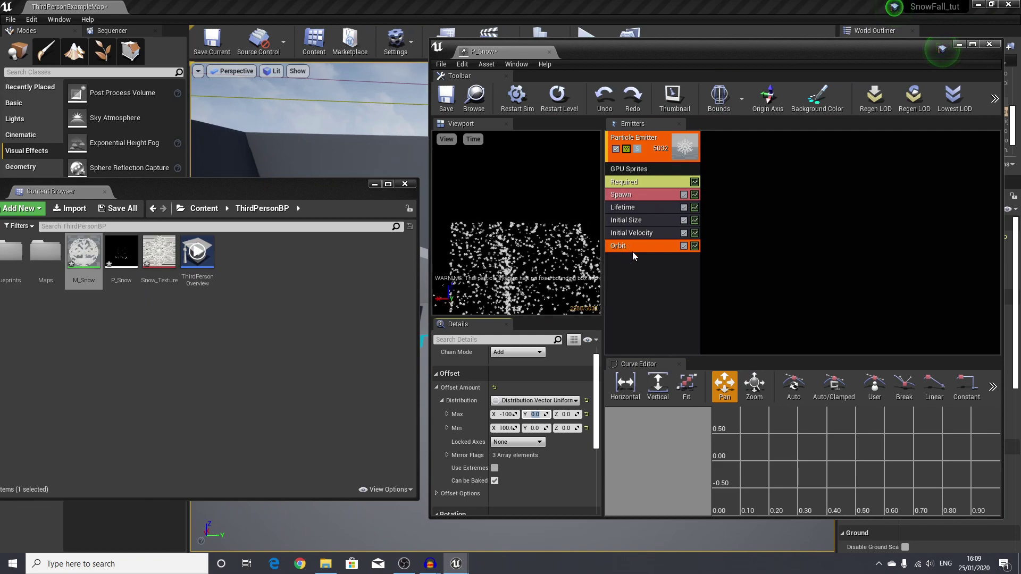
Step: Add an Initial Location module to the particle emitter and select it for editing
click(636, 275)
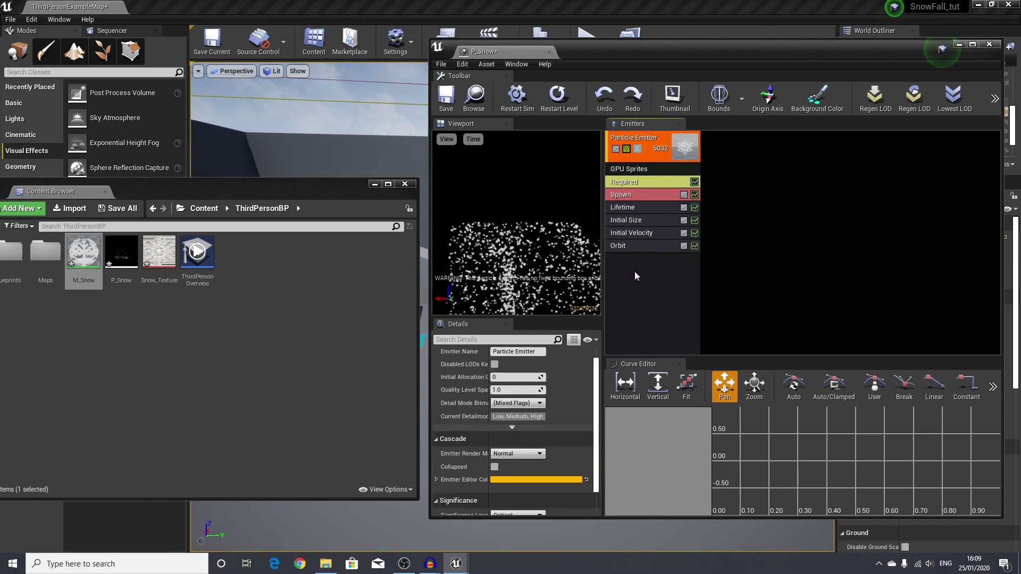
right_click(634, 272)
mouse_move(666, 390)
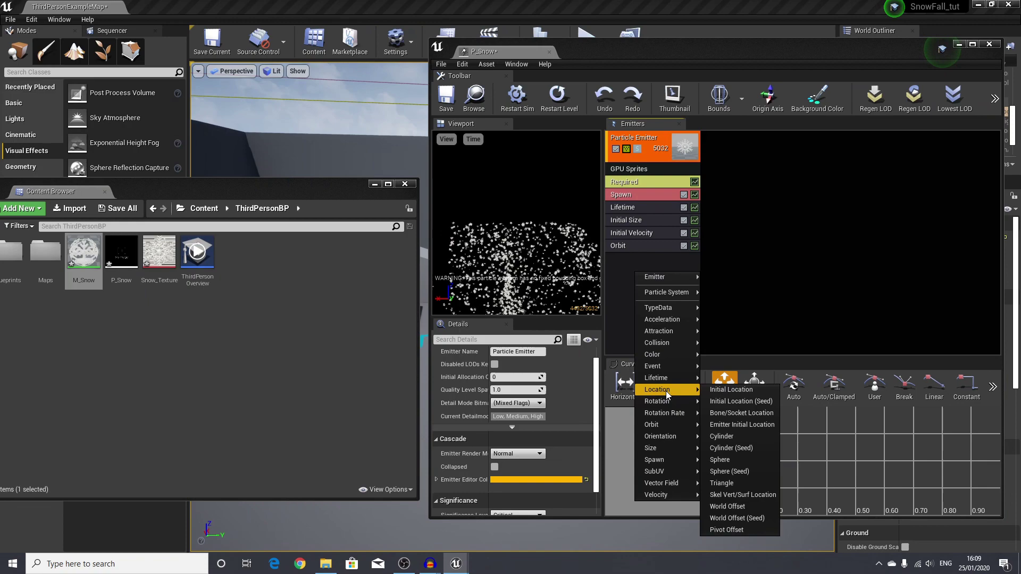
click(731, 388)
click(632, 261)
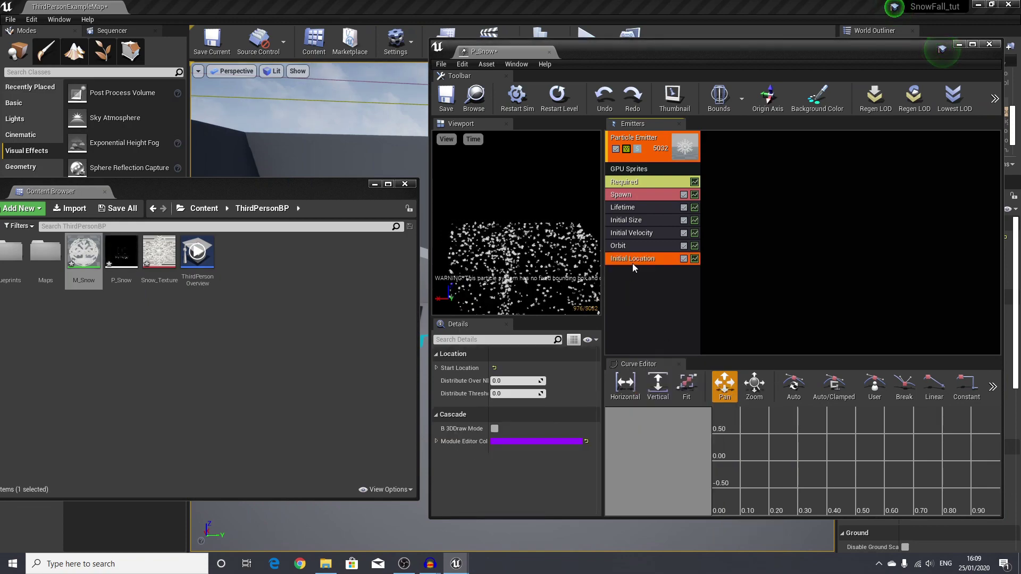
Step: Set the Initial Location module's maximum Start Location to 1000 on X, Y and Z
click(437, 368)
click(442, 380)
click(500, 394)
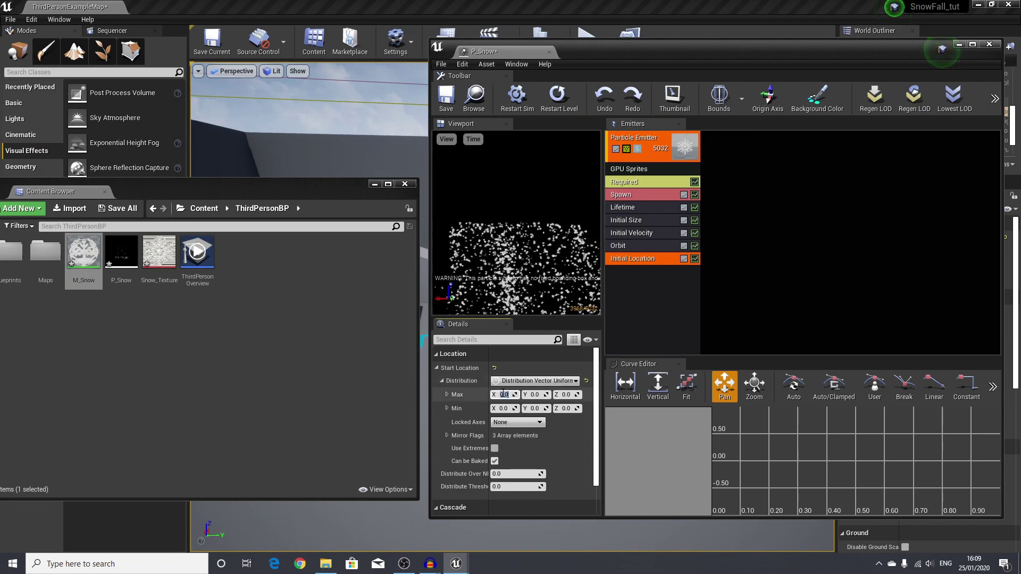
text(1000)
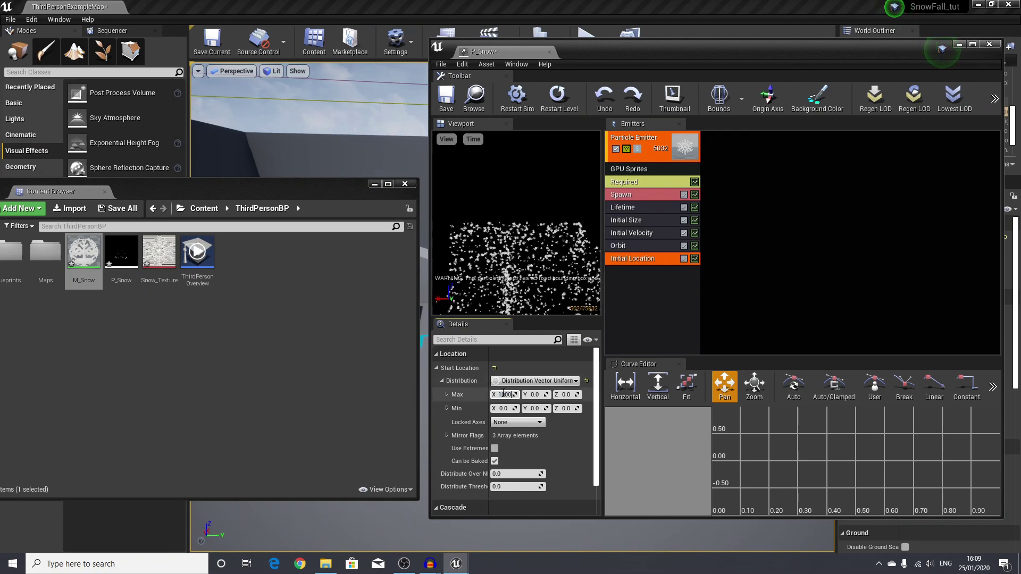
key(Tab)
text(1000)
key(Tab)
text(1)
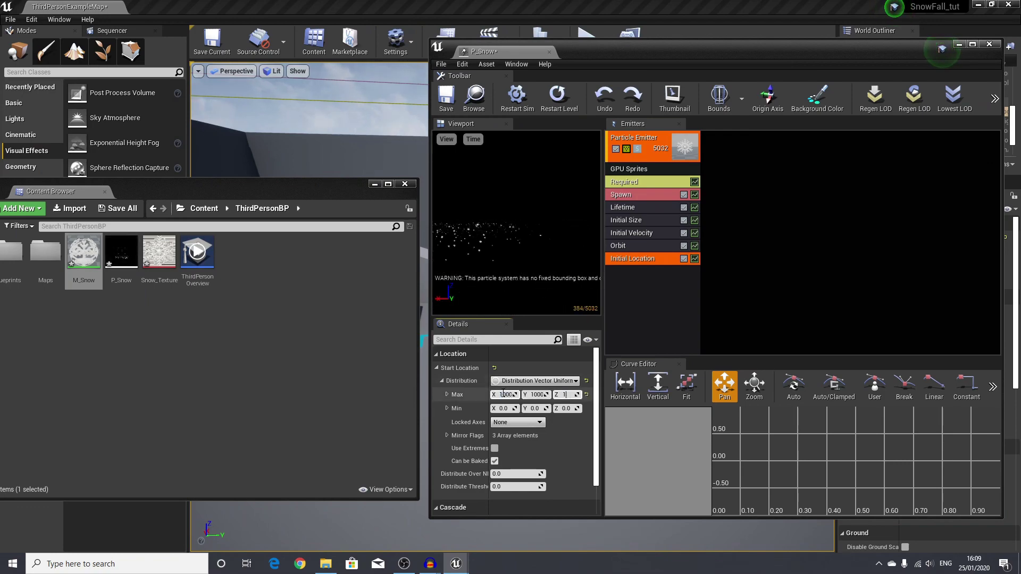
text(000)
Step: Set the Initial Location module's minimum Start Location to -1000 on X, Y and Z
key(Tab)
key(Tab)
text(-)
key(Tab)
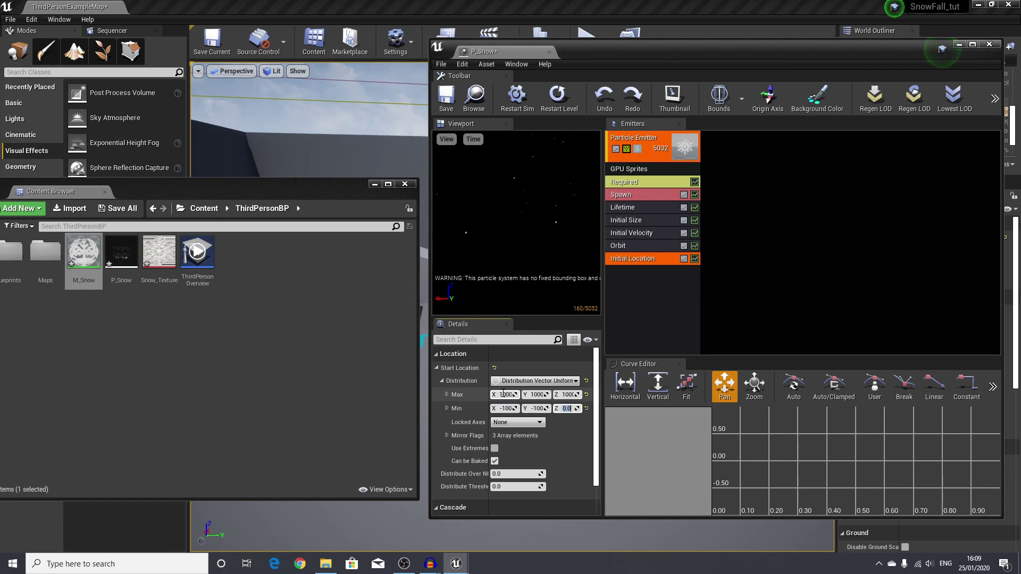
text(-)
text(1000)
key(Return)
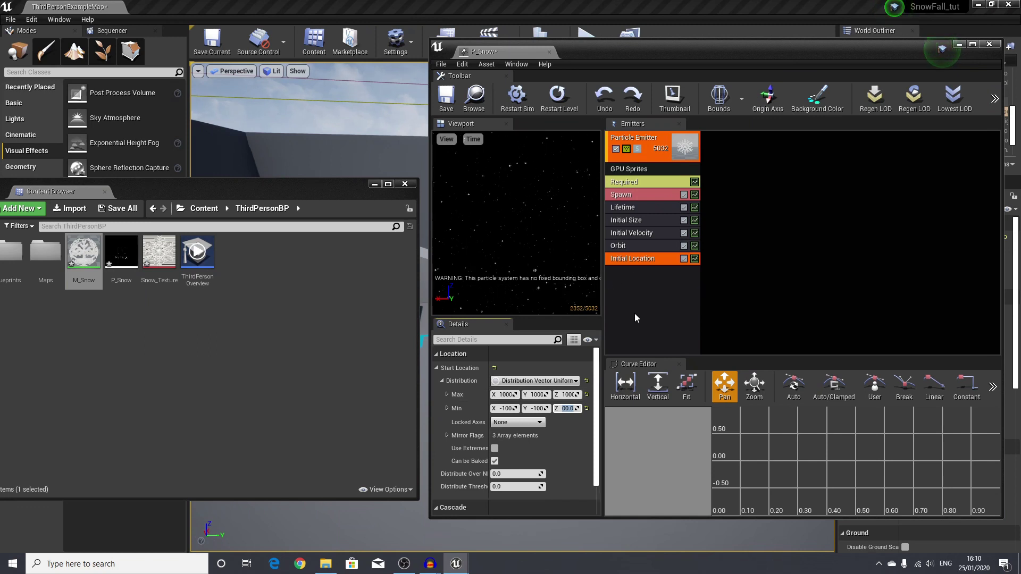
Step: Add a Const Acceleration module to the particle emitter and set its Z acceleration to -100
right_click(636, 279)
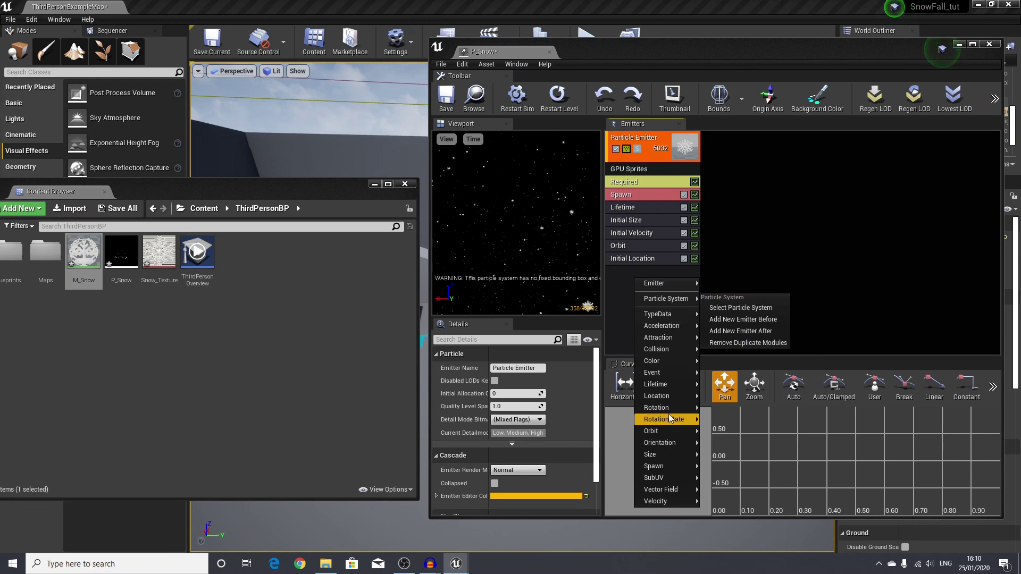
mouse_move(672, 337)
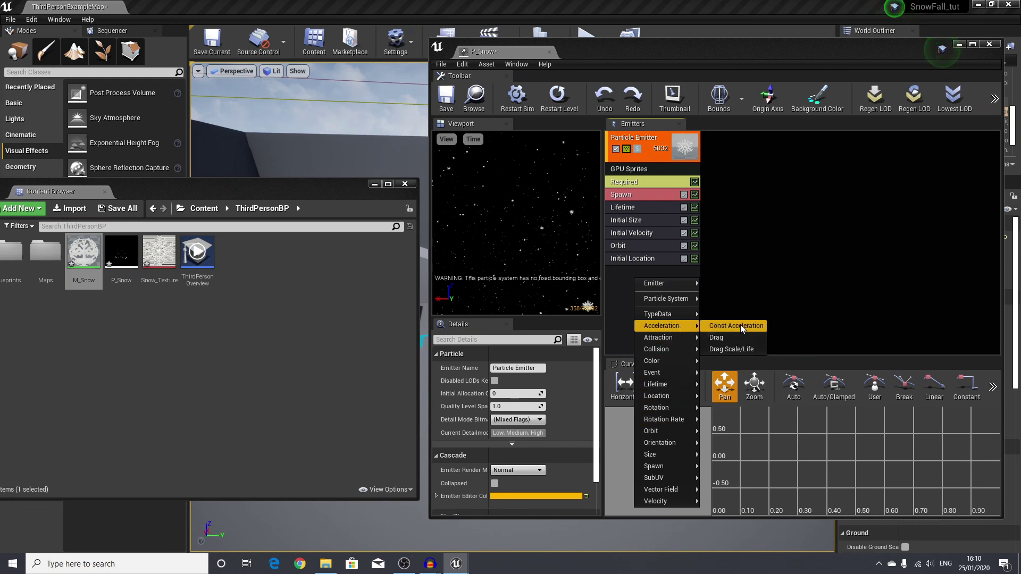
click(739, 325)
click(632, 272)
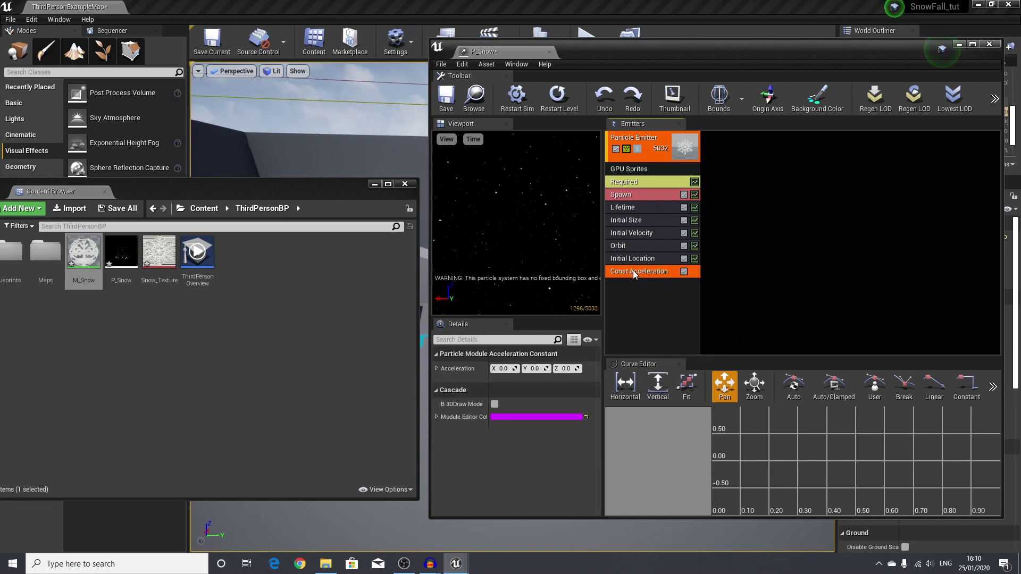
click(438, 370)
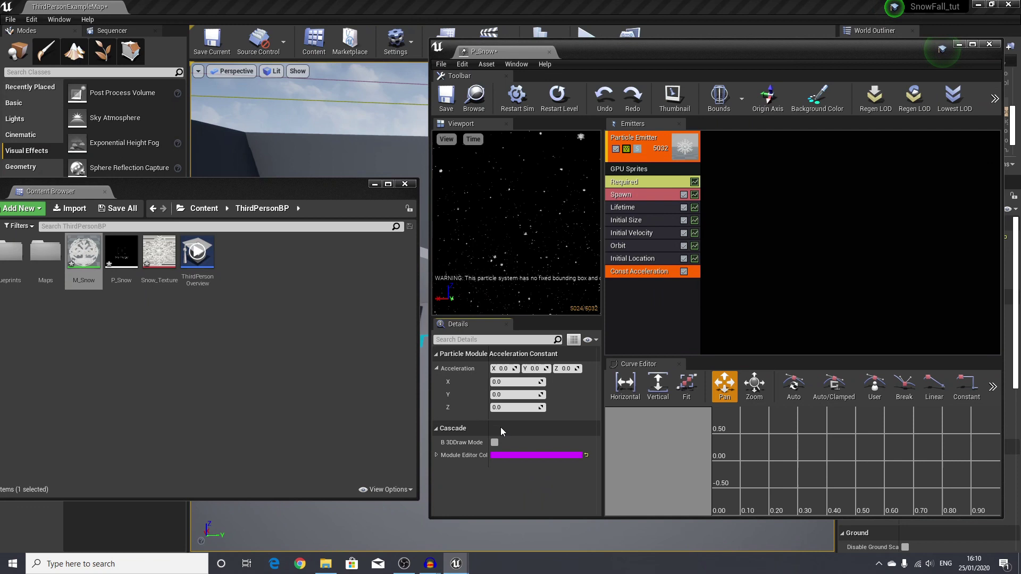
click(502, 406)
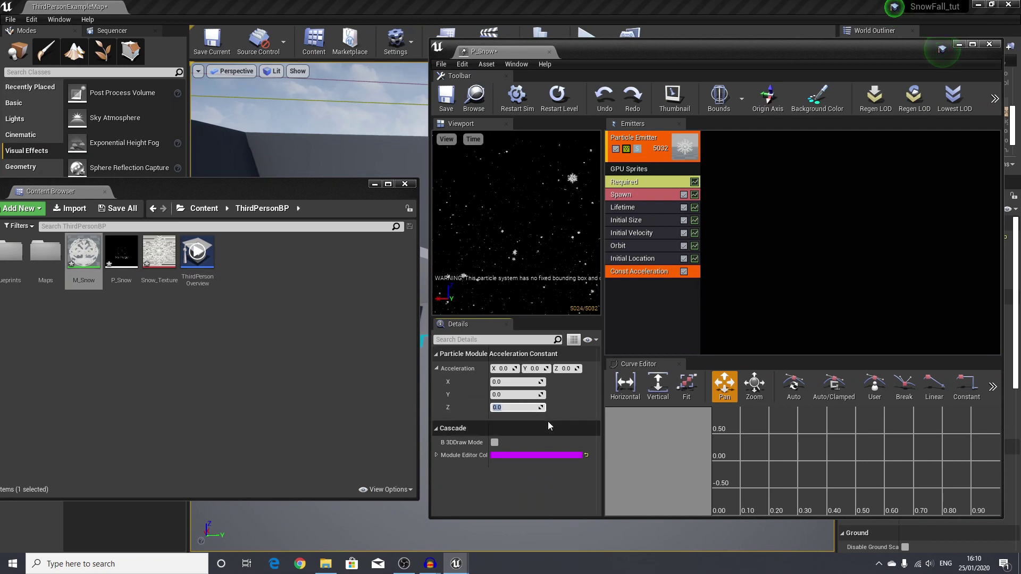
text(-100)
key(Return)
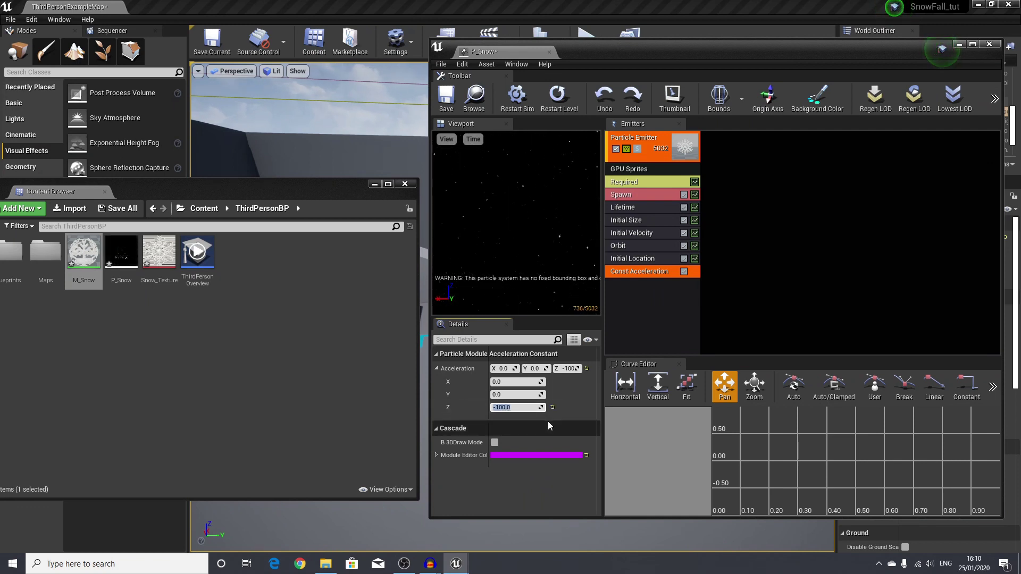
Step: Duplicate the snow particle emitter
click(658, 305)
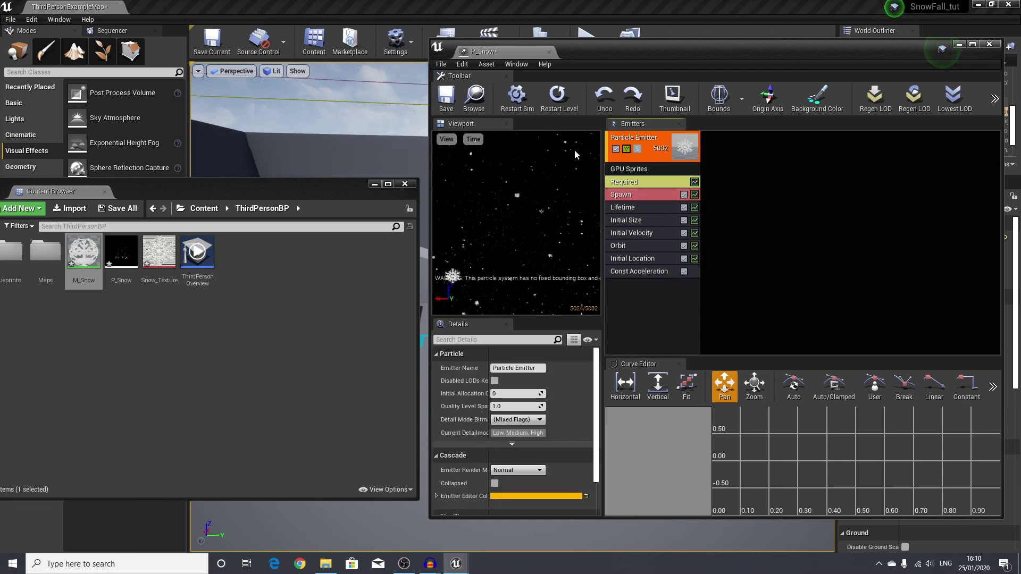
click(659, 168)
right_click(658, 154)
mouse_move(673, 162)
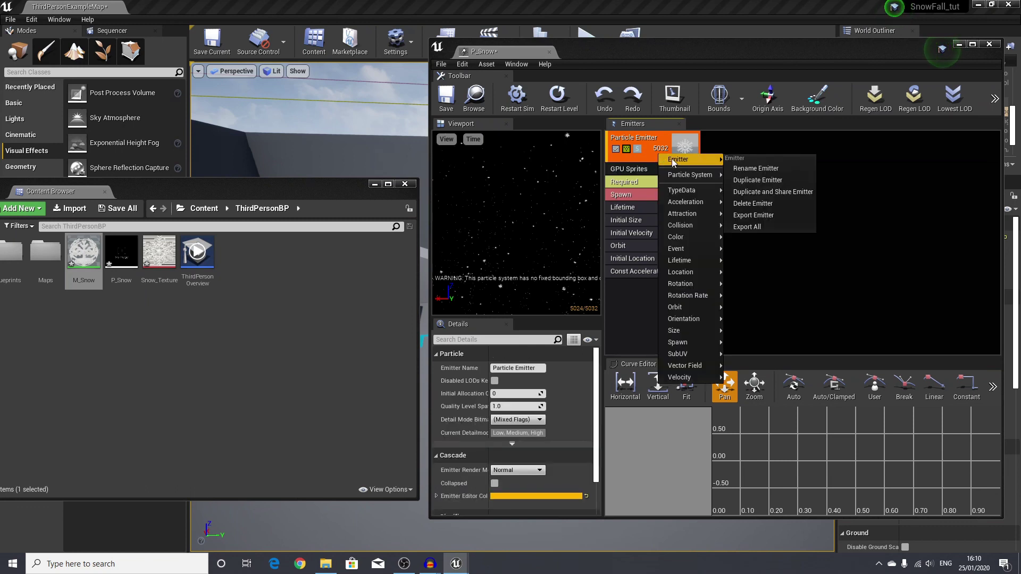
click(756, 180)
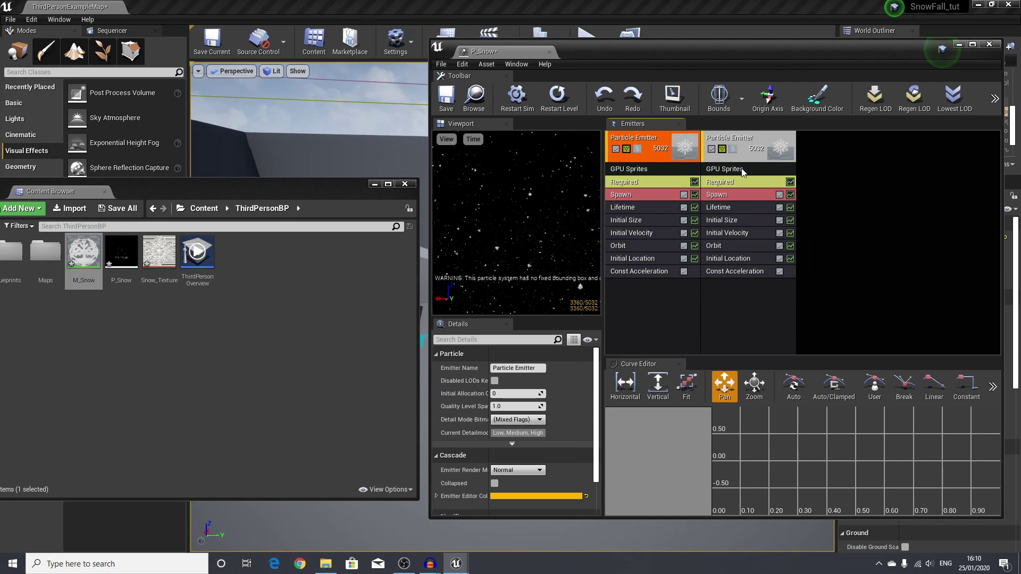
Step: In the duplicated emitter's Initial Velocity module, set the maximum Start Velocity to 25 on X and Y
click(735, 233)
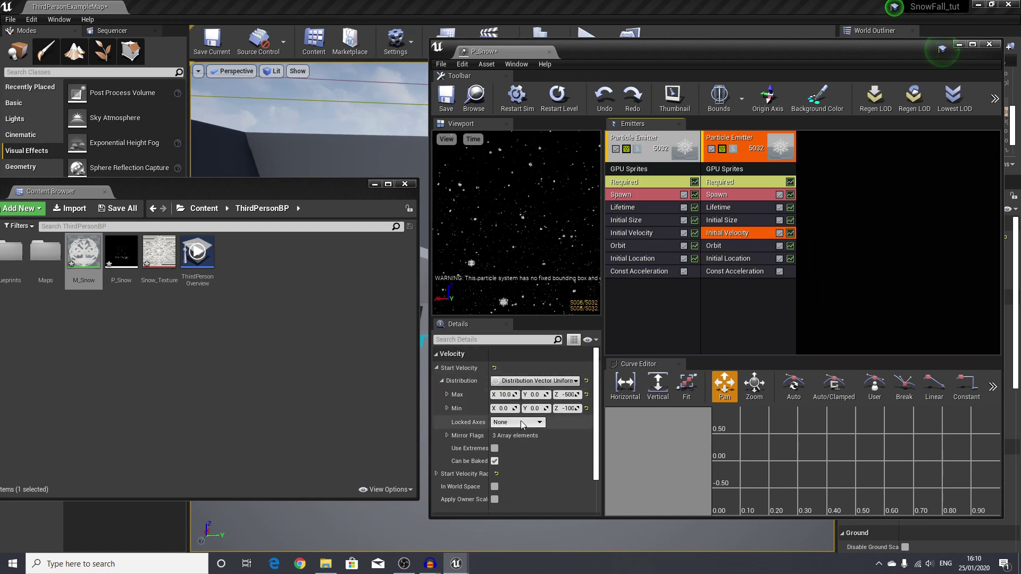
click(509, 396)
text(25)
key(Tab)
text(25)
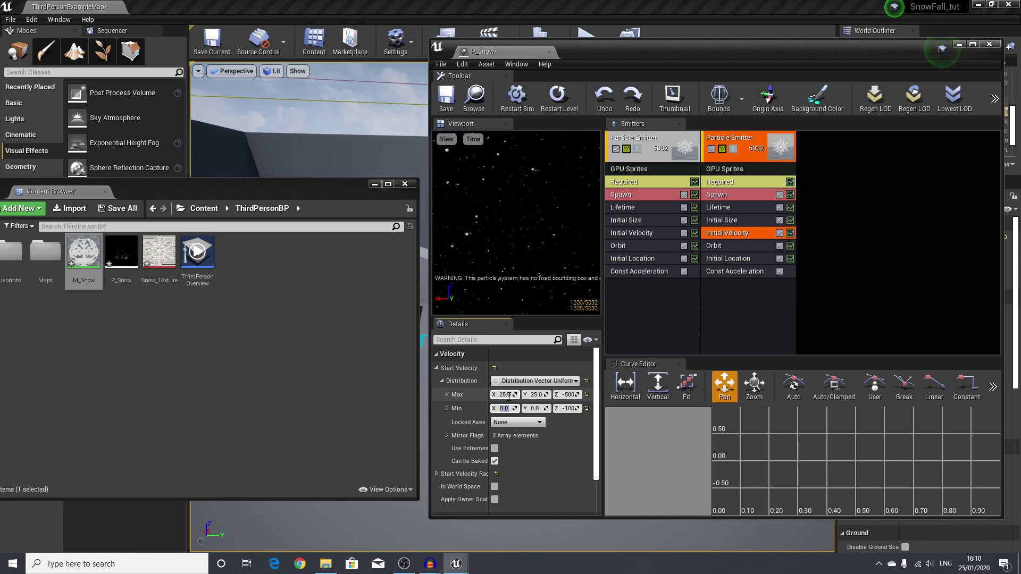
Step: Set the duplicated emitter's minimum Start Velocity to -25 on X and Y, and widen the particle editor window
text(-25)
key(Tab)
text(-2)
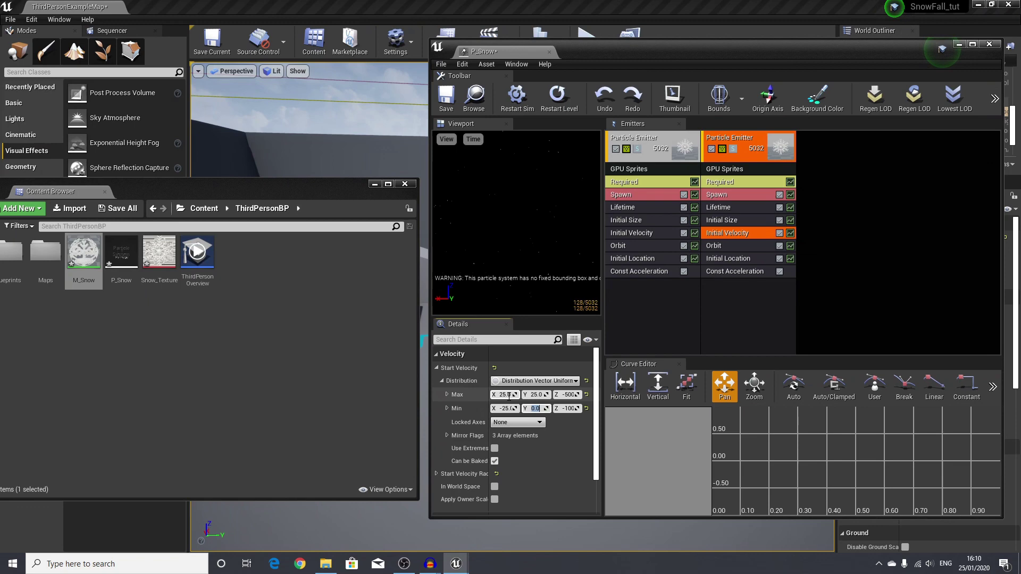
text(5)
key(Return)
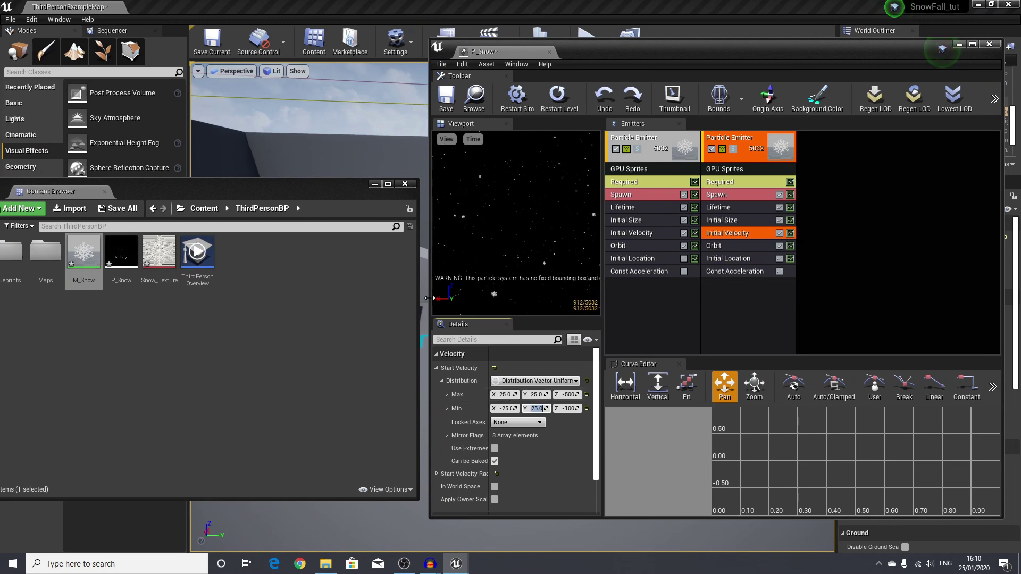
drag(429, 260, 352, 260)
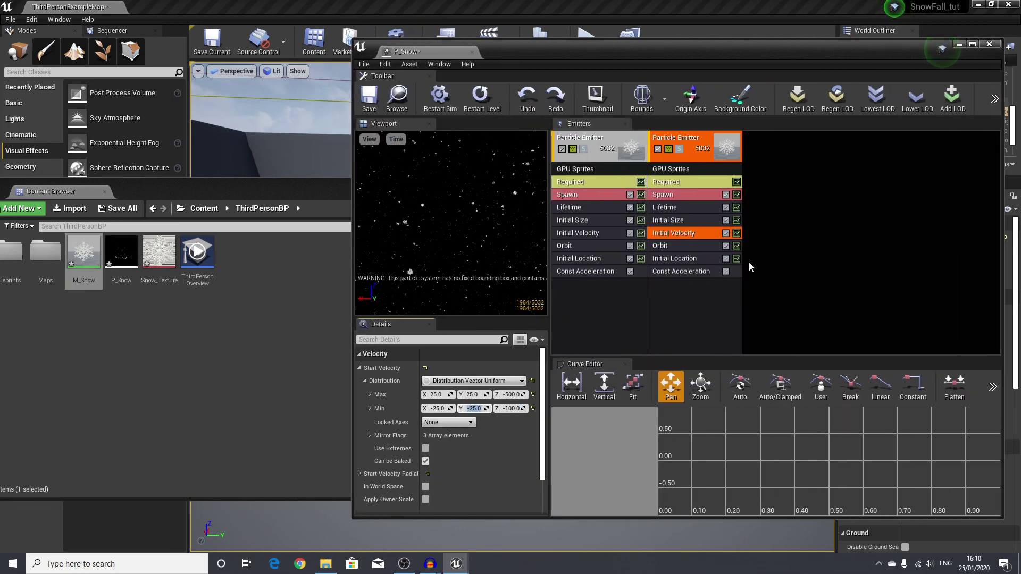
Step: Set the X acceleration of the duplicated emitter's Const Acceleration module to 200 and save the particle system
click(685, 270)
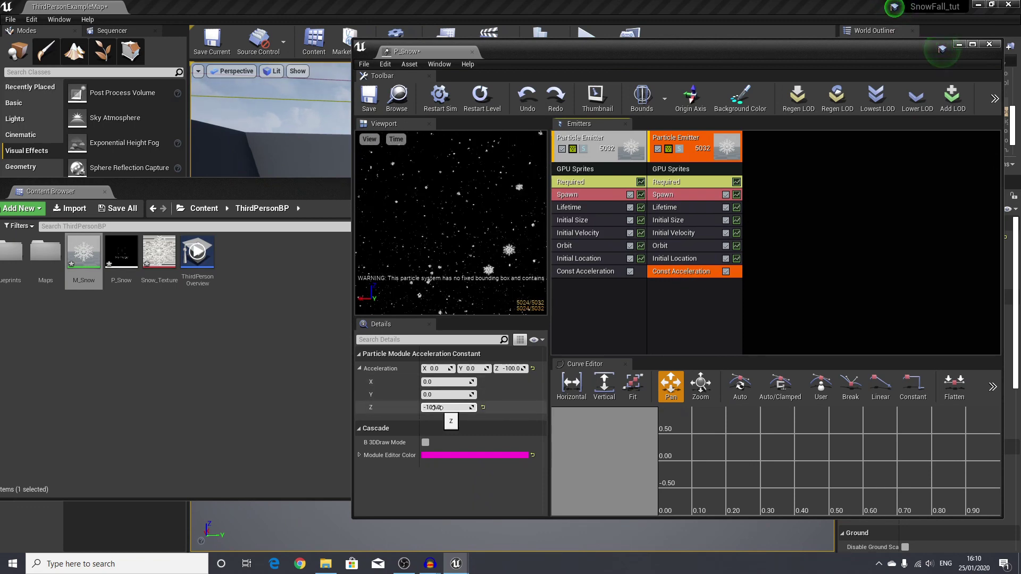
click(436, 380)
text(200)
key(Return)
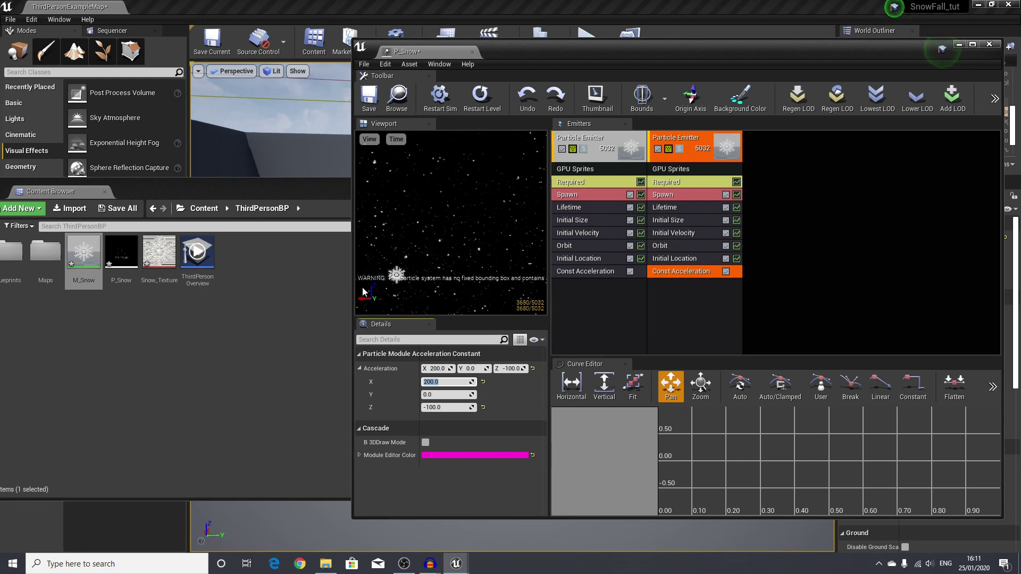
click(374, 97)
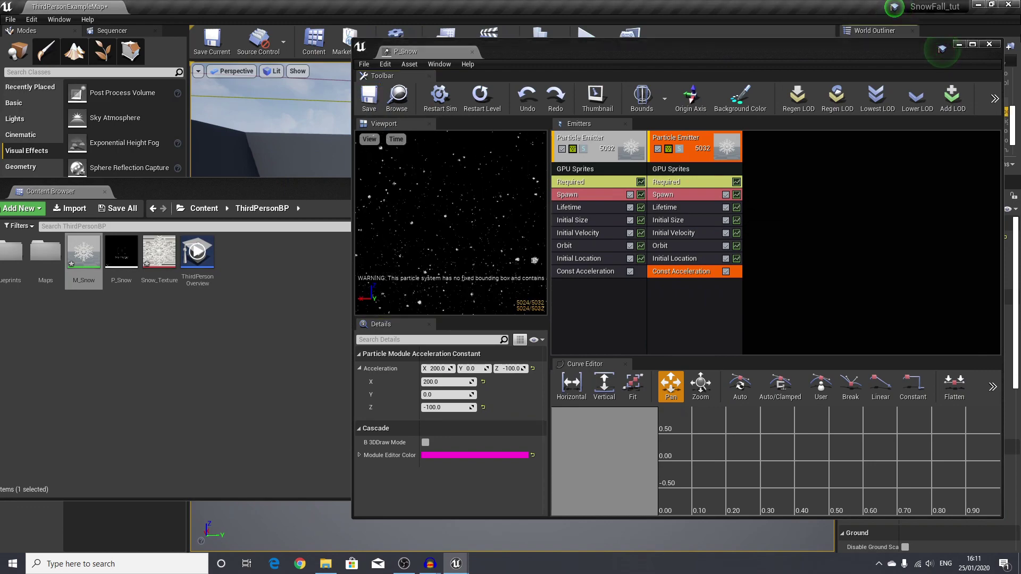
Step: Place the P_Snow particle system in the level near the Third Person floor text
click(960, 45)
drag(266, 195, 226, 237)
drag(84, 293, 543, 311)
key(Escape)
right_drag(544, 311, 510, 297)
Step: Reopen P_Snow, give it fixed bounds with the bounds displayed, and save it
double_click(81, 293)
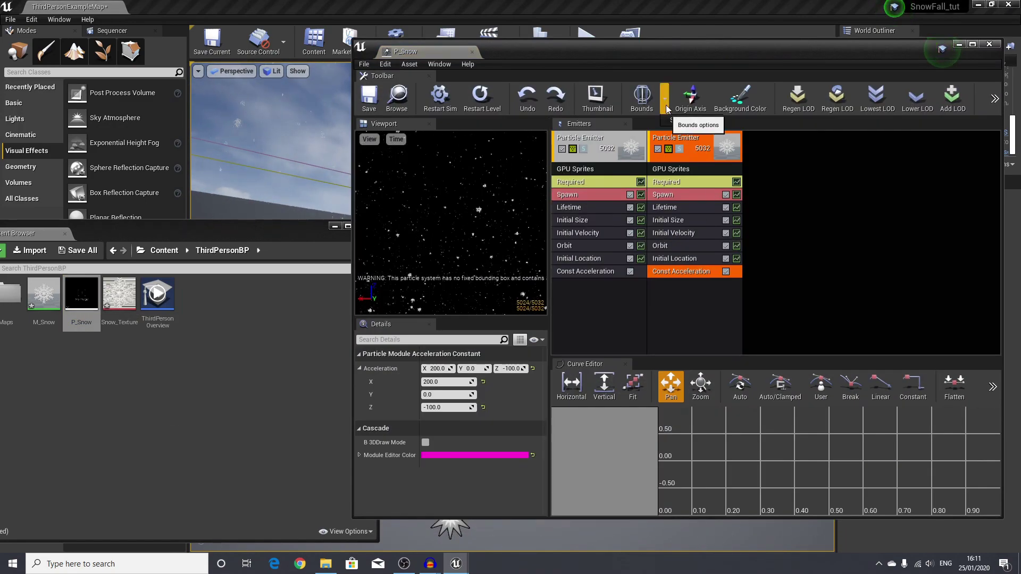
click(665, 101)
click(699, 133)
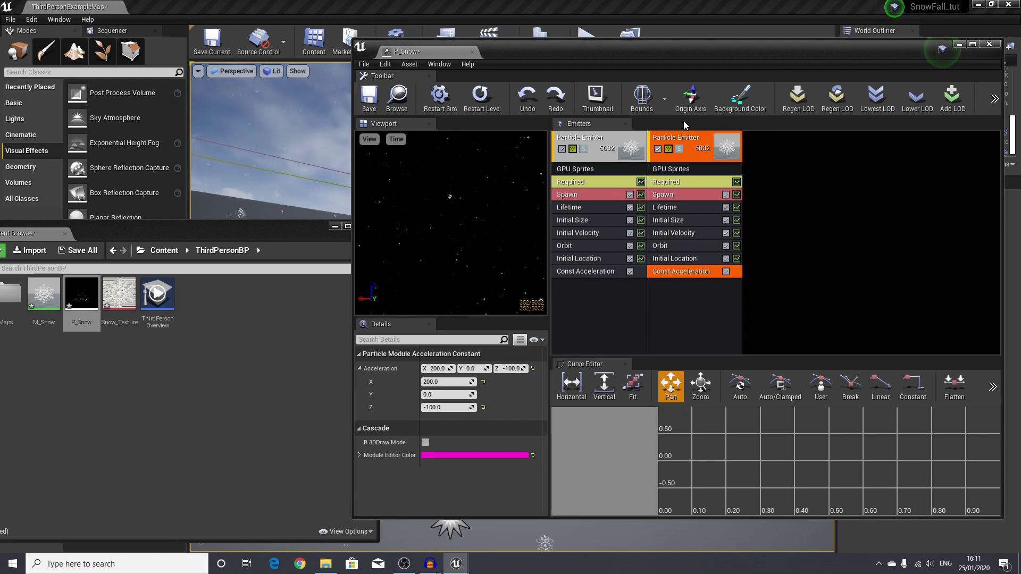
click(643, 101)
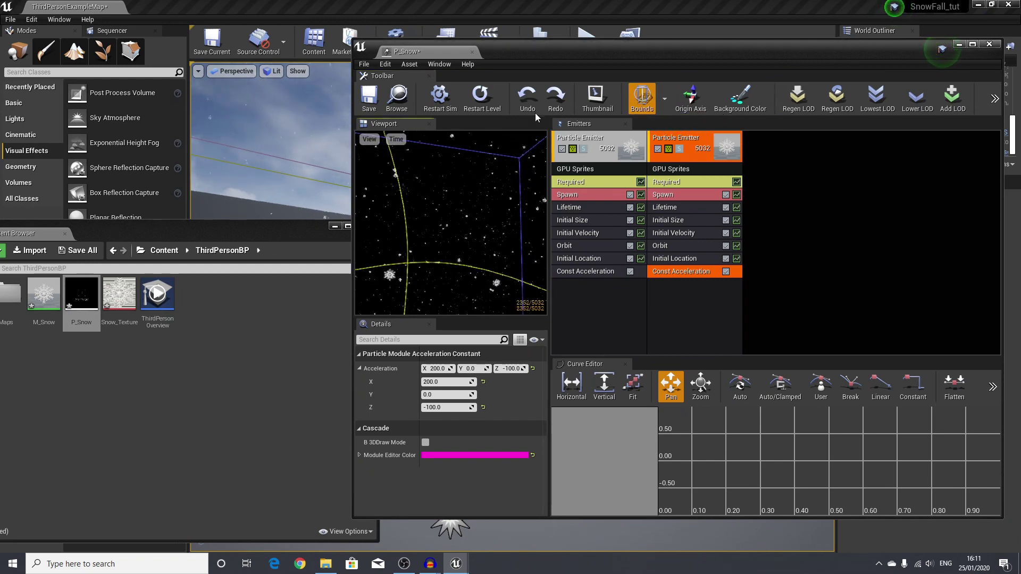
click(369, 99)
click(959, 44)
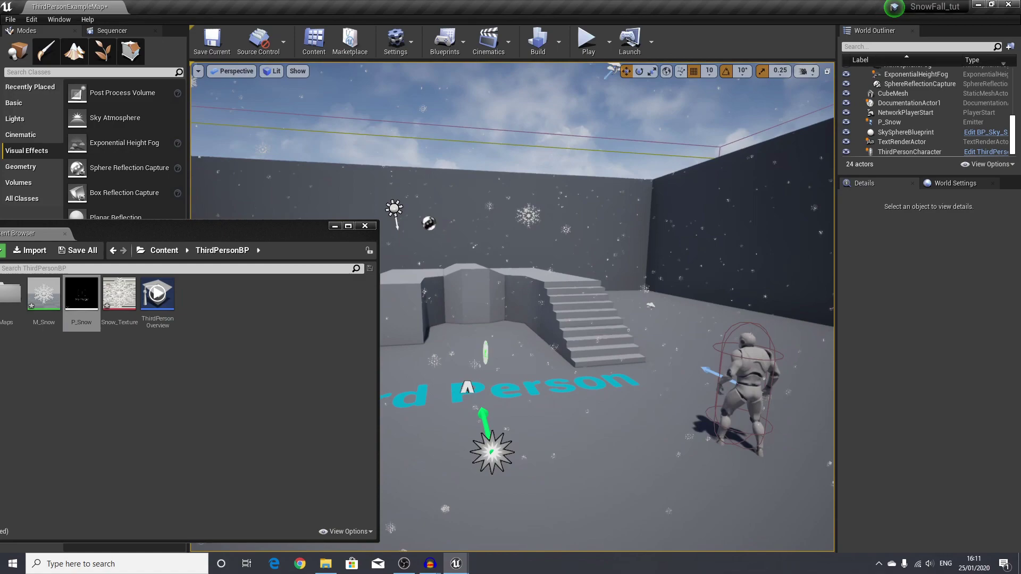
mouse_move(510, 309)
right_down()
mouse_move(495, 311)
mouse_move(553, 308)
mouse_move(505, 310)
right_up()
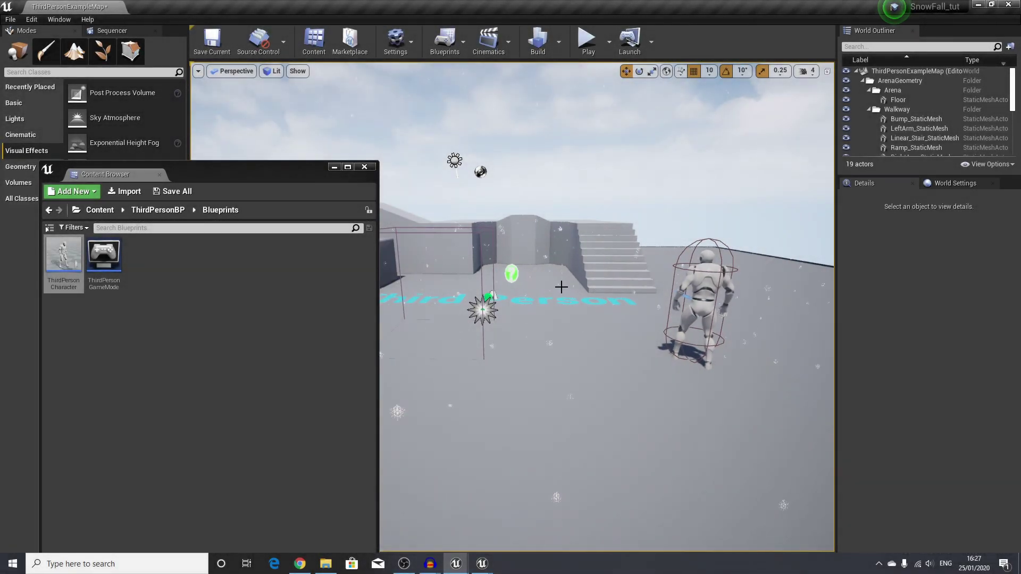
Step: Go to the ThirdPersonBP content folder
click(99, 210)
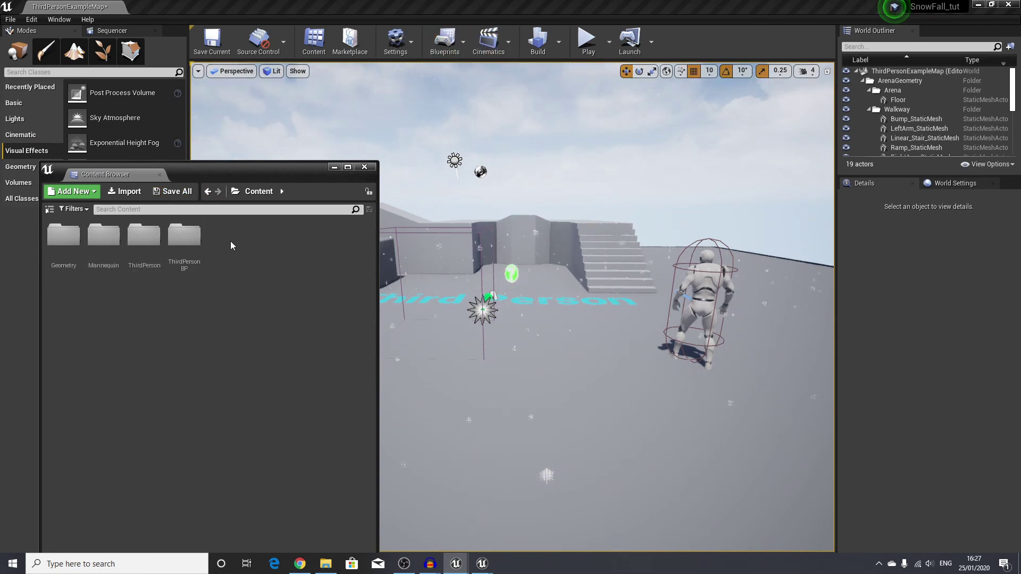
drag(261, 169, 286, 180)
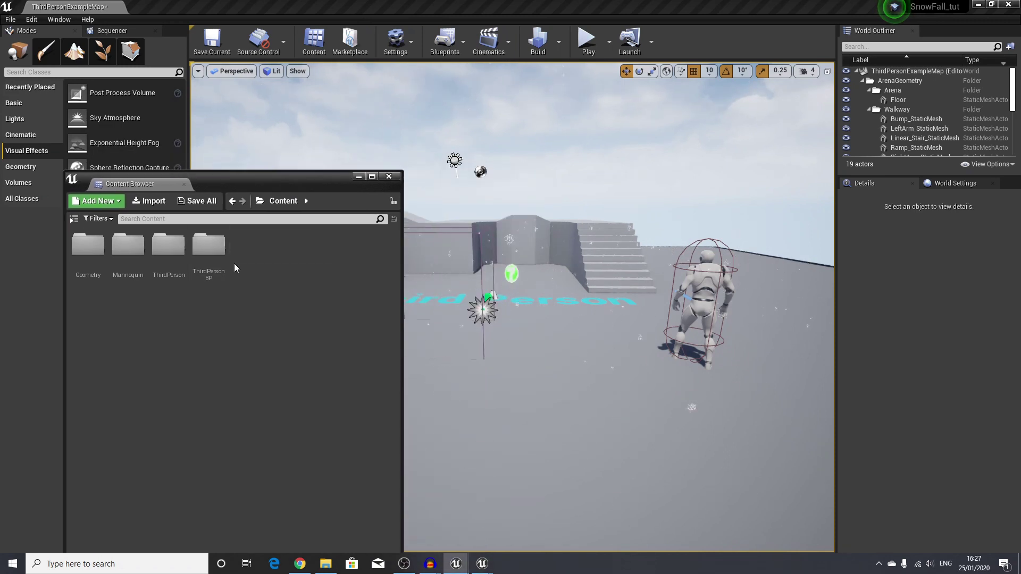
click(242, 201)
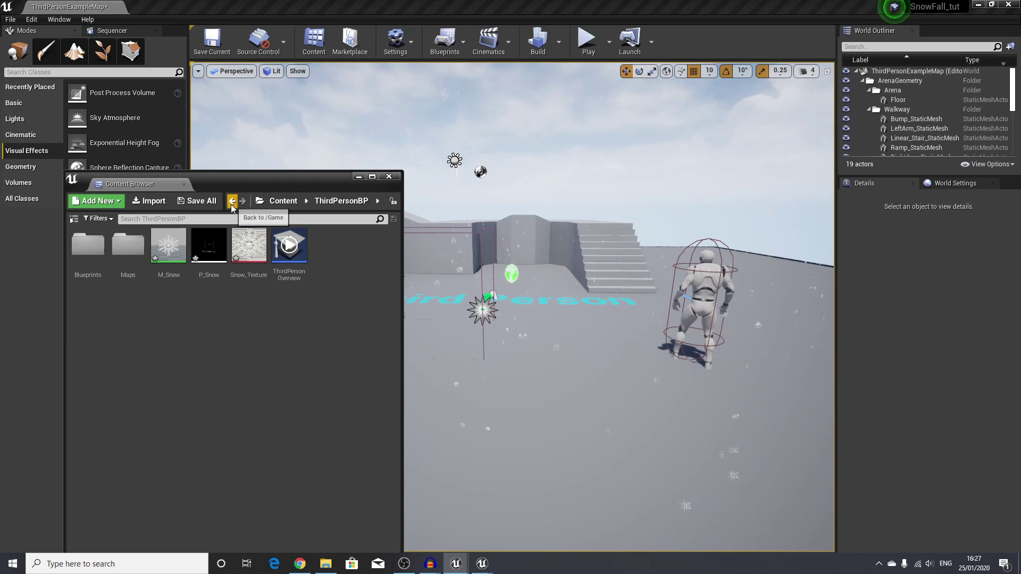
Step: Open the Level Blueprint and position its window so the snow emitter in the level stays accessible
click(453, 52)
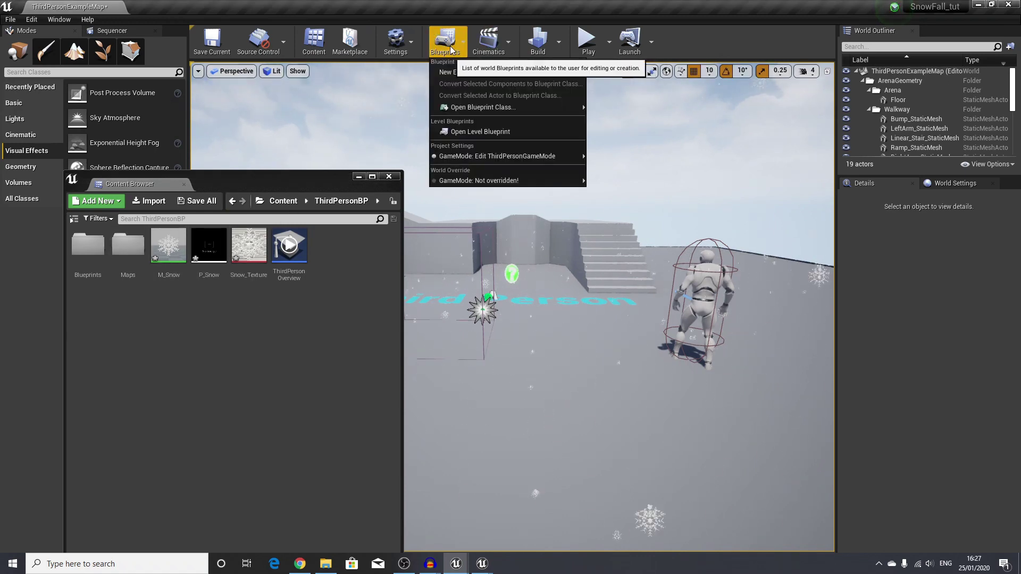
click(489, 131)
drag(446, 160, 318, 314)
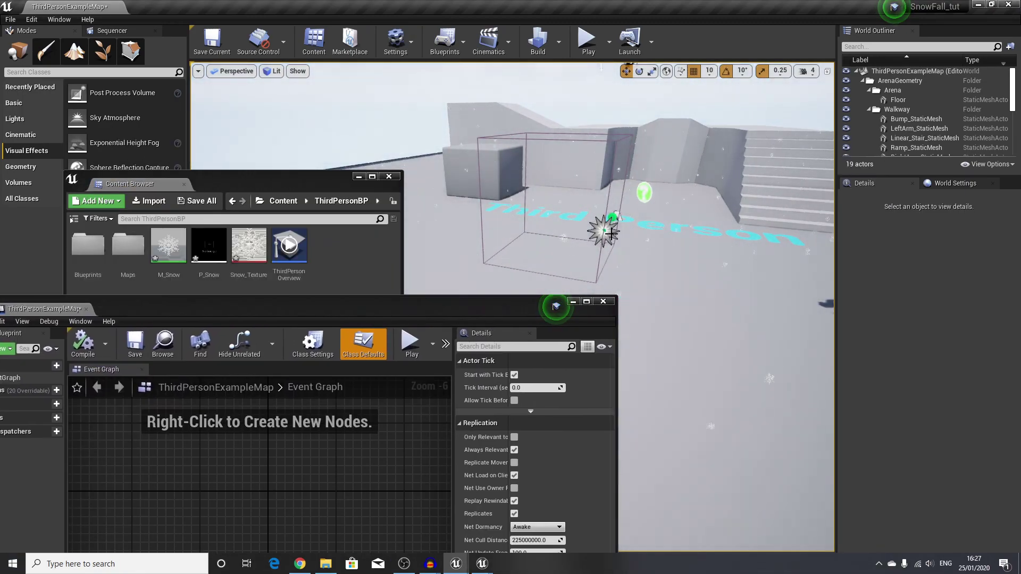
Step: Select the P_Snow emitter in the level and create a reference to it in the Event Graph
click(611, 233)
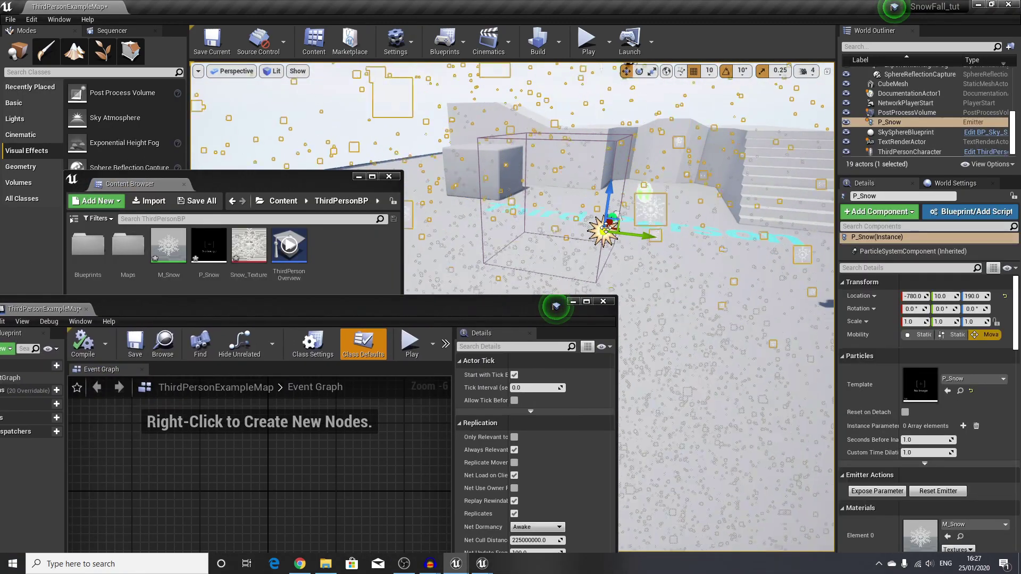
drag(418, 308, 427, 236)
right_click(154, 399)
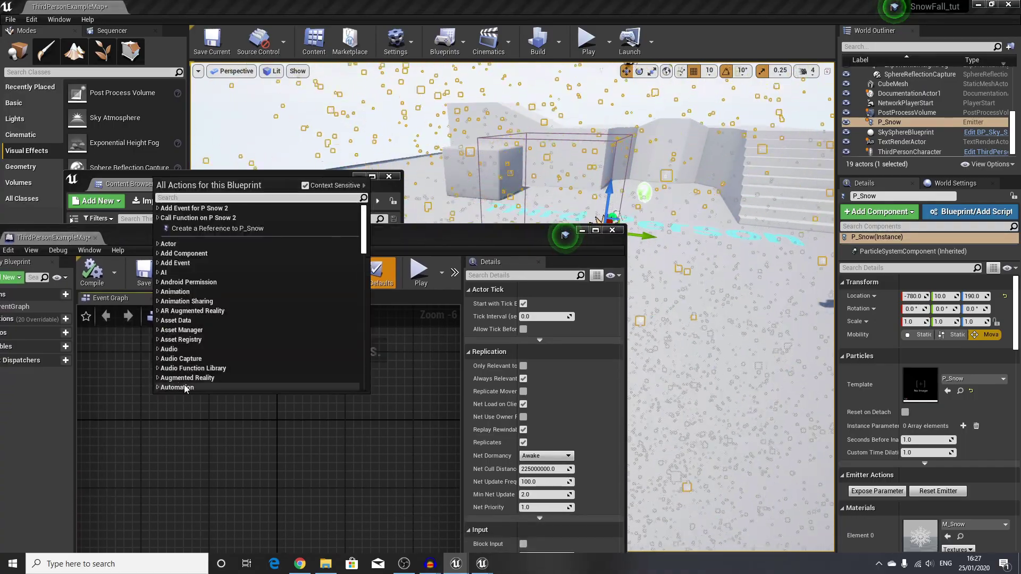
click(212, 233)
scroll(144, 394, up, 3)
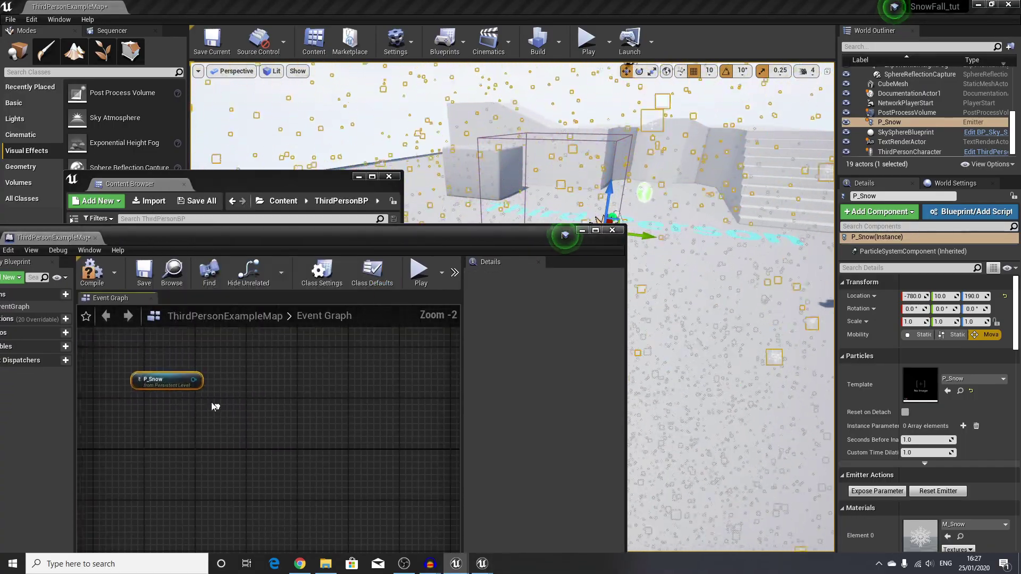
Step: Add a GetActorLocation node with the P_Snow reference as its target
drag(266, 409, 266, 409)
text(ge)
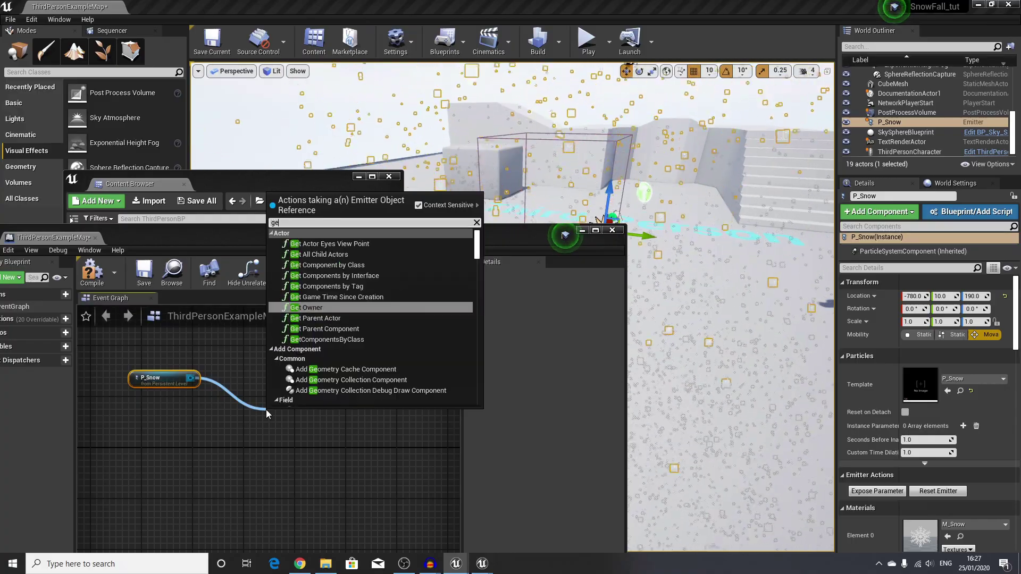
text(t actor loca)
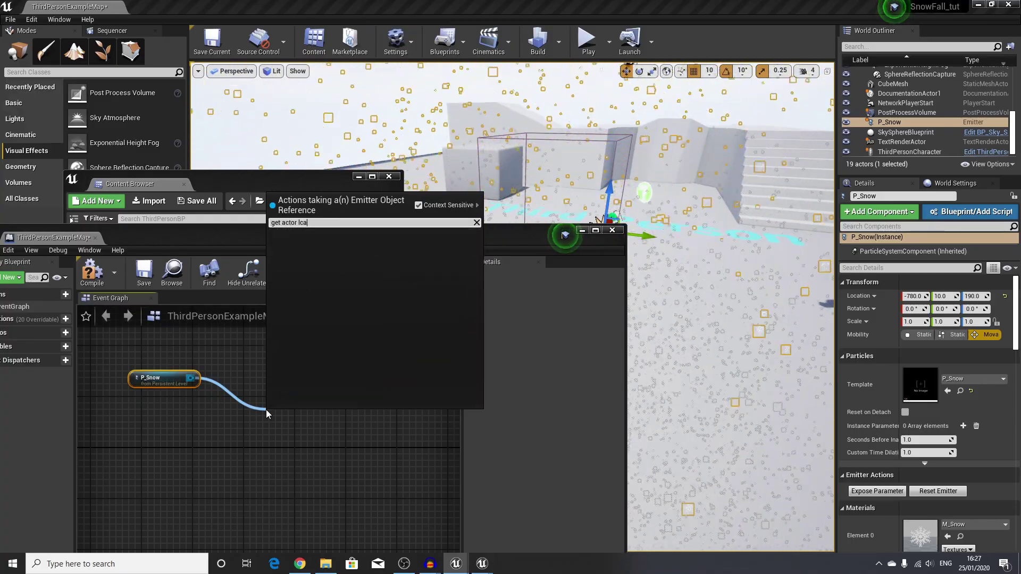
key(Return)
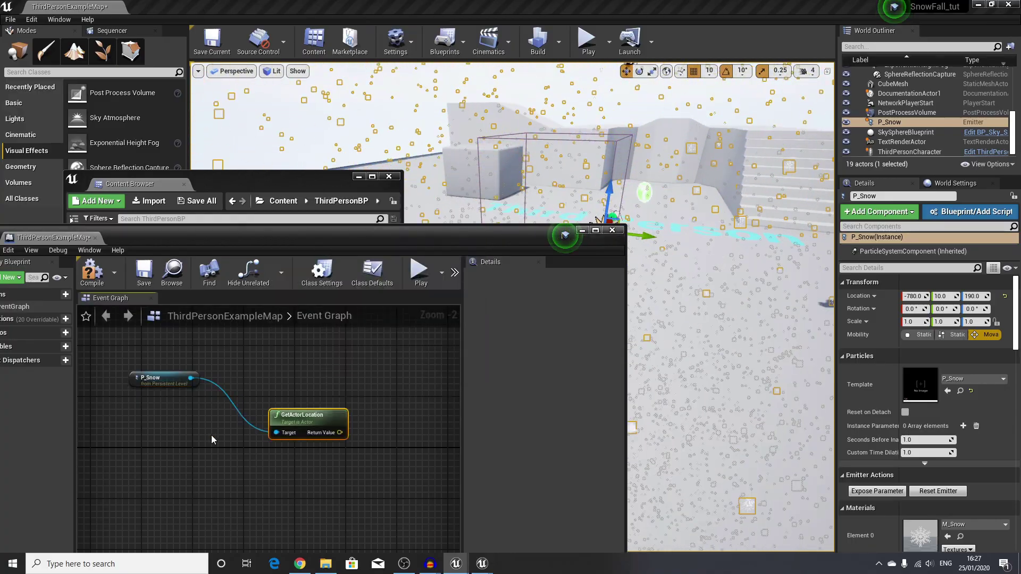
Step: Add a Get Player Character node below the P_Snow reference
right_drag(658, 319, 585, 314)
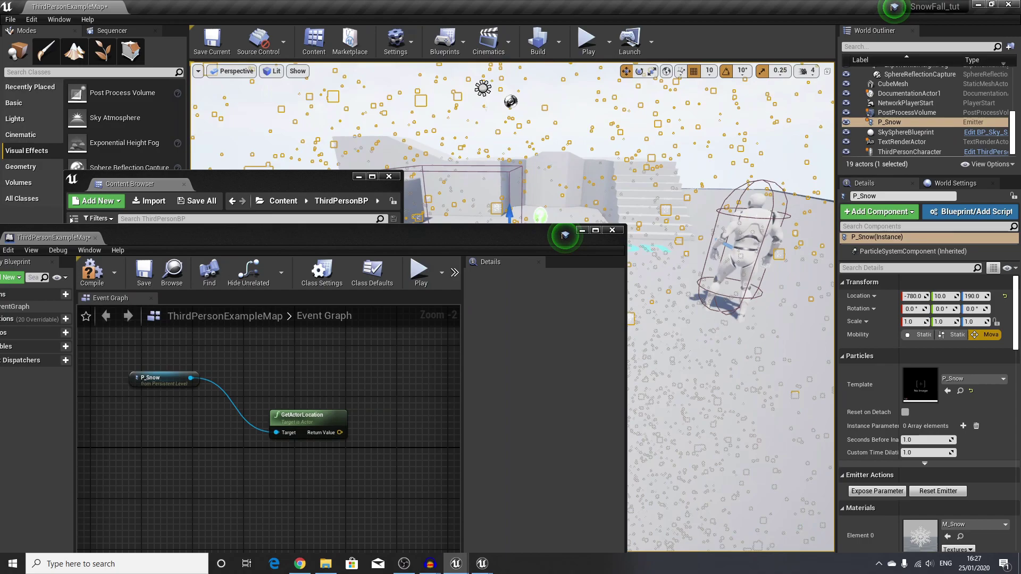
right_click(138, 476)
text(get player)
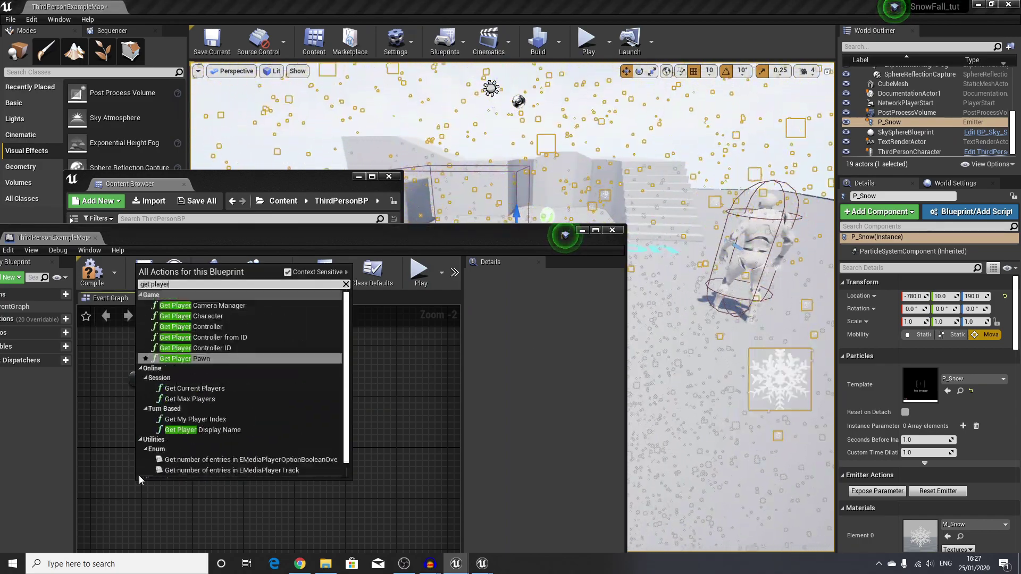
text( character)
key(Return)
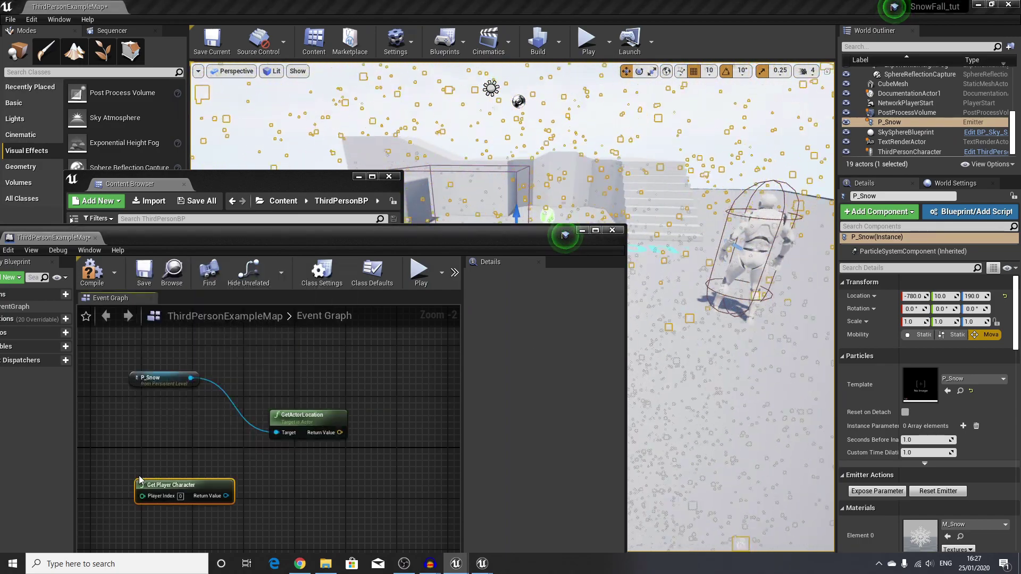
Step: Add a second GetActorLocation node targeting the Get Player Character return value
drag(226, 496, 295, 488)
text(get)
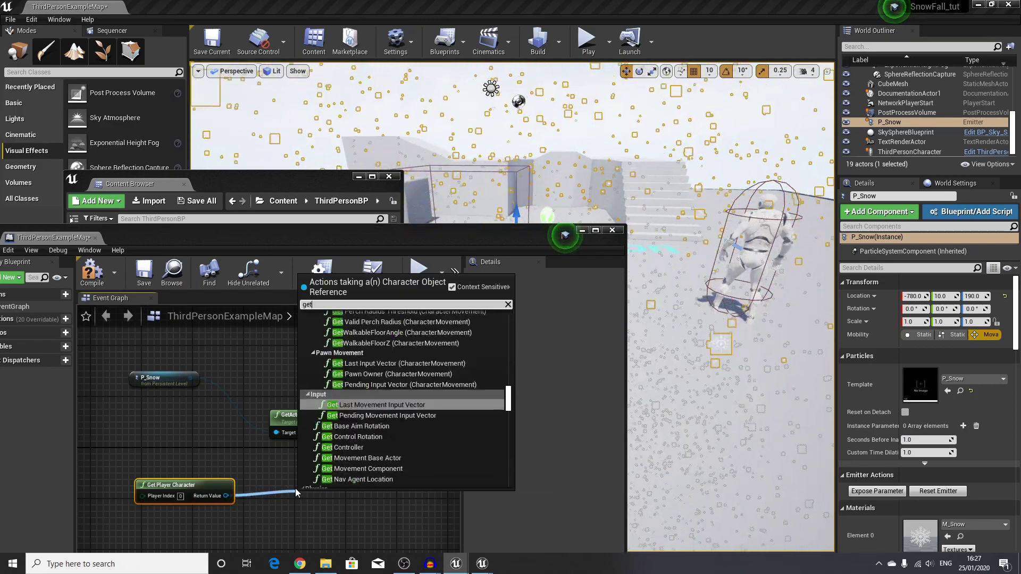
text( actor locait)
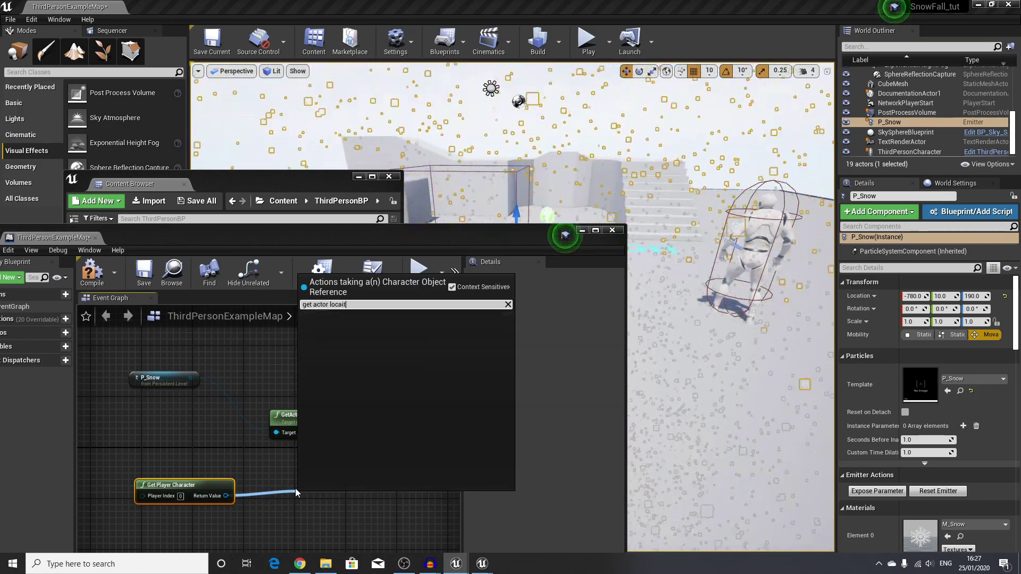
text(on)
key(BackSpace)
key(BackSpace)
key(BackSpace)
key(BackSpace)
text(tion)
key(Return)
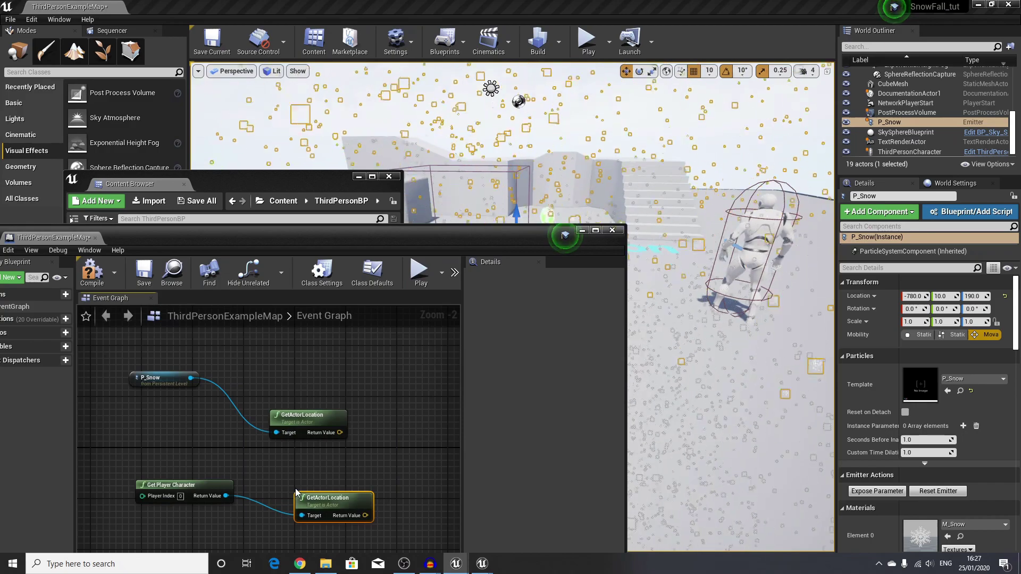
Step: Arrange the player character nodes beneath the P_Snow nodes, leaving free graph space beside both GetActorLocation nodes
drag(329, 498, 304, 468)
drag(170, 484, 151, 459)
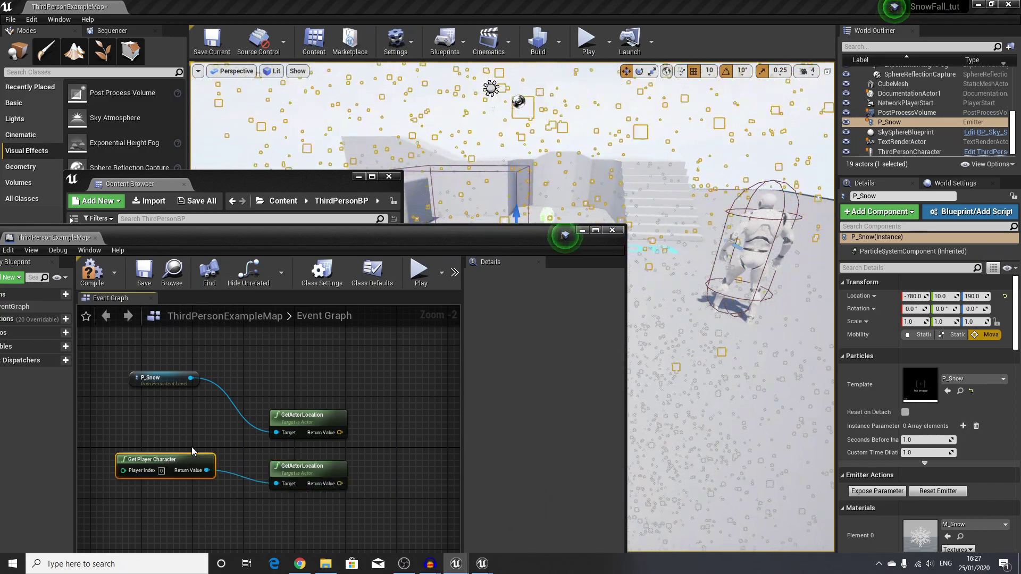
click(294, 408)
scroll(273, 402, down, 2)
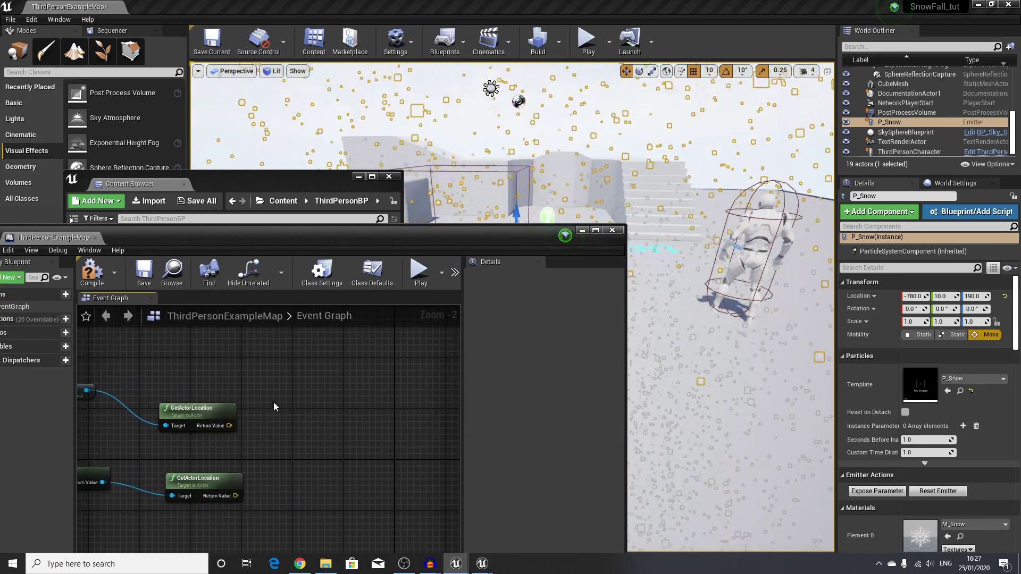
Step: Add an Event Tick node above the two GetActorLocation nodes
right_click(215, 368)
text(event tick)
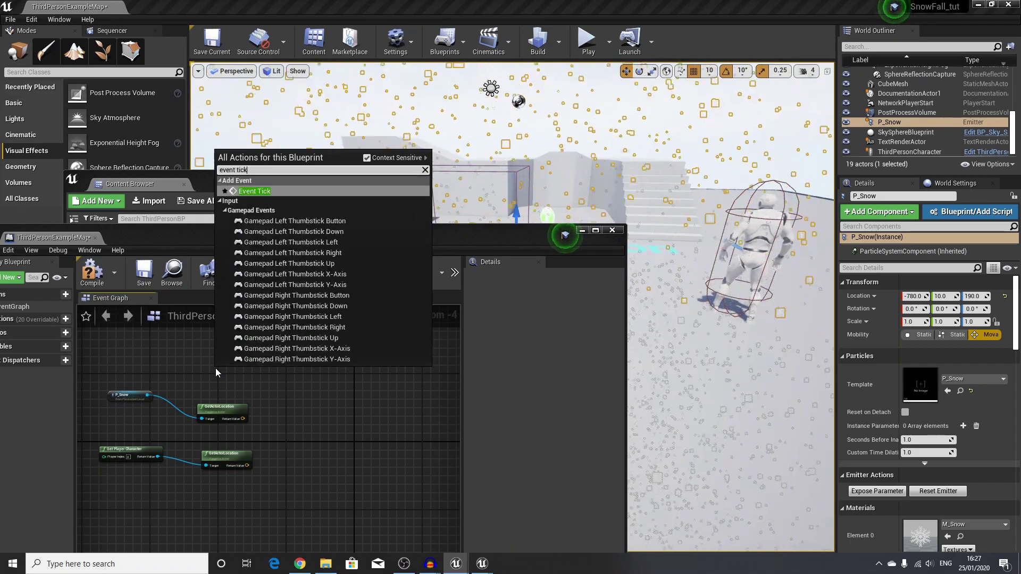
key(Return)
scroll(216, 368, up, 2)
Step: Add a SetActorLocation node executed by Event Tick, with the P_Snow reference as its target
drag(249, 385, 404, 380)
text(set actor loca)
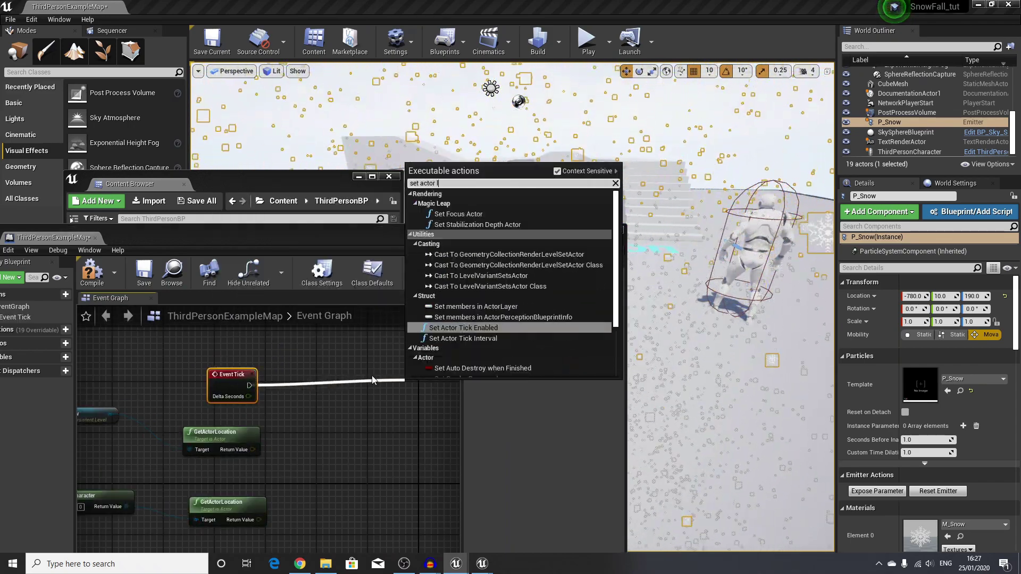
key(BackSpace)
key(BackSpace)
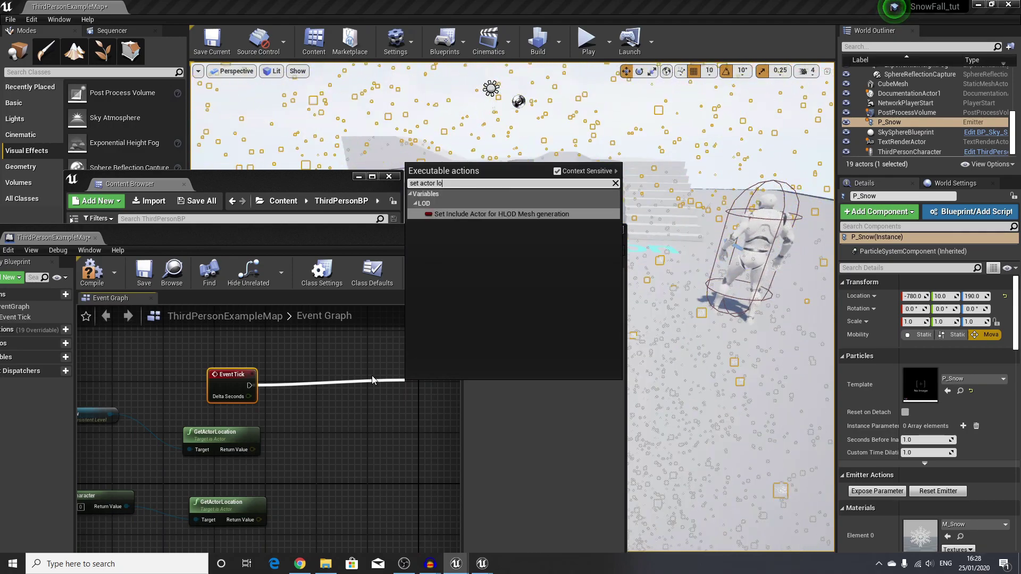
text(cation)
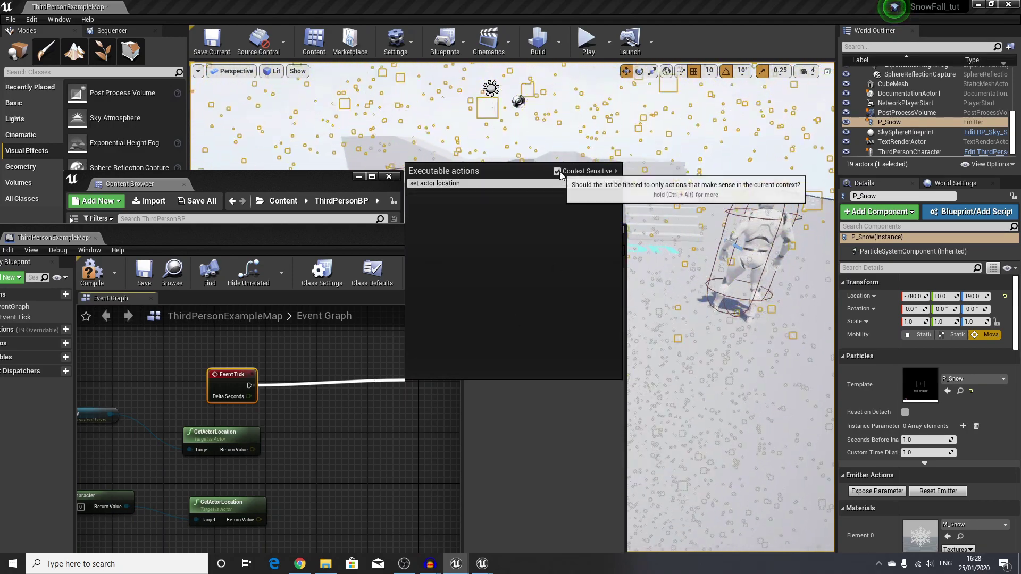
click(557, 171)
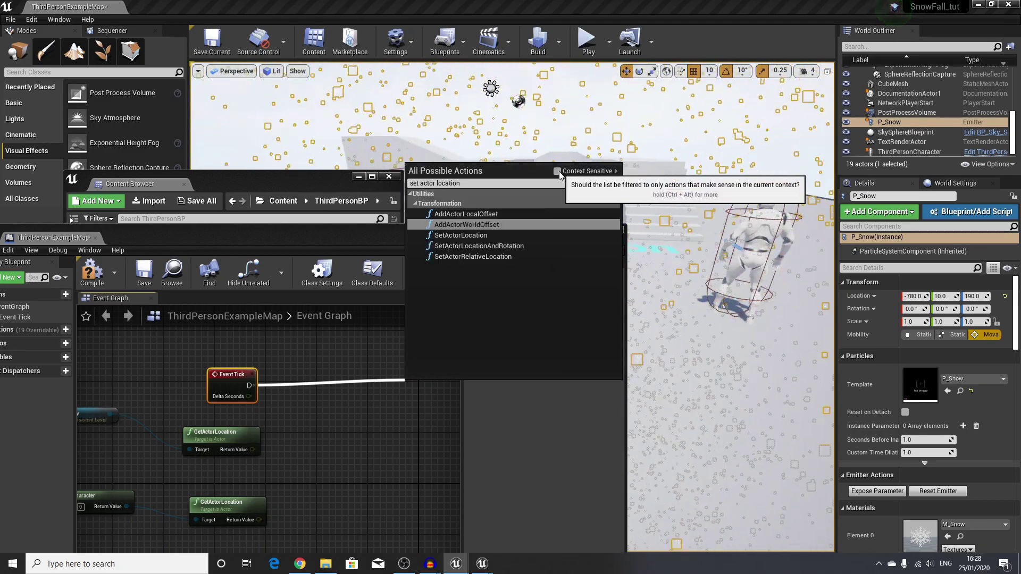
click(477, 235)
right_drag(354, 346, 371, 363)
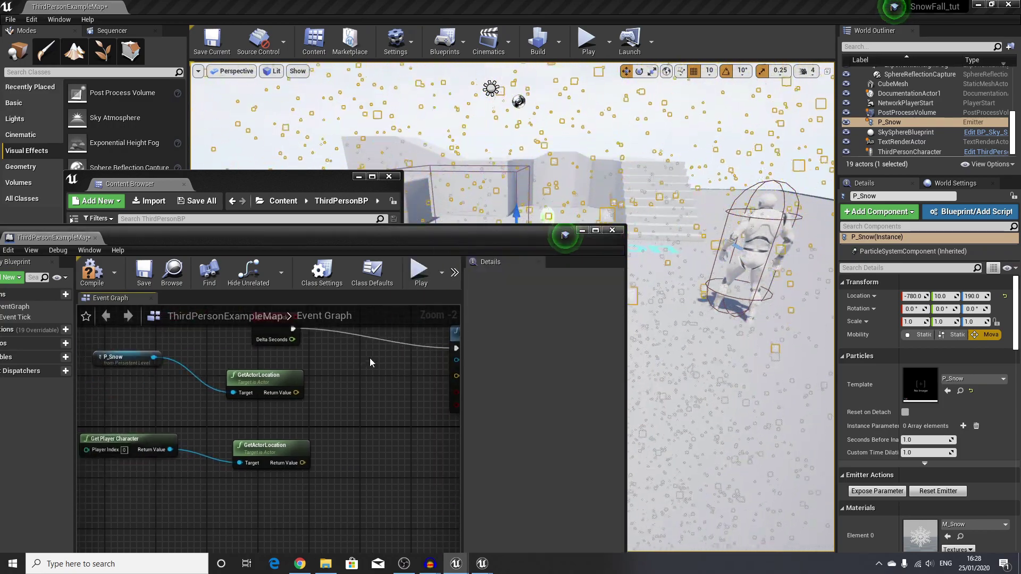
drag(154, 356, 385, 357)
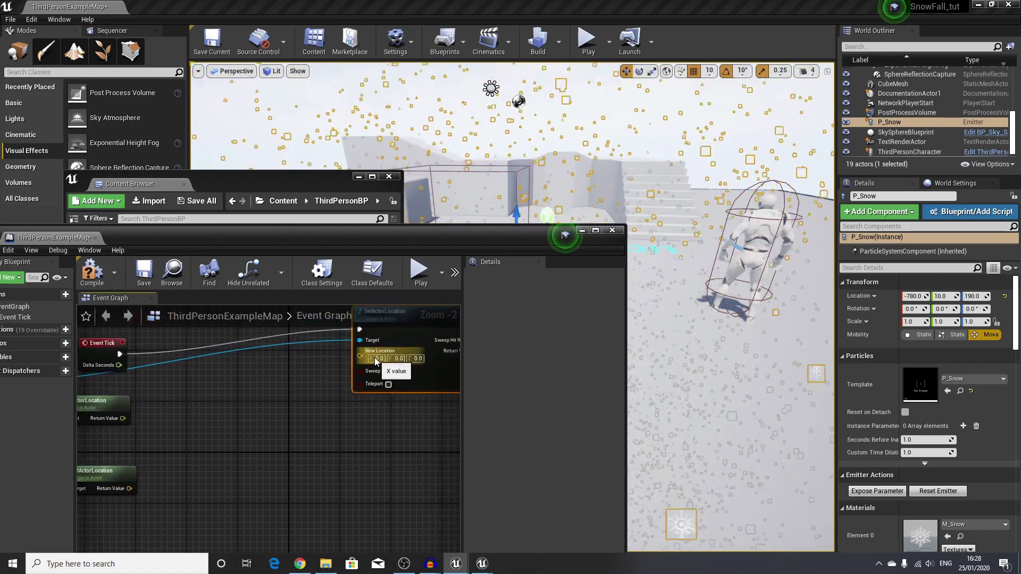
Step: Add a VInterp To node beside the GetActorLocation nodes
right_drag(211, 401, 313, 378)
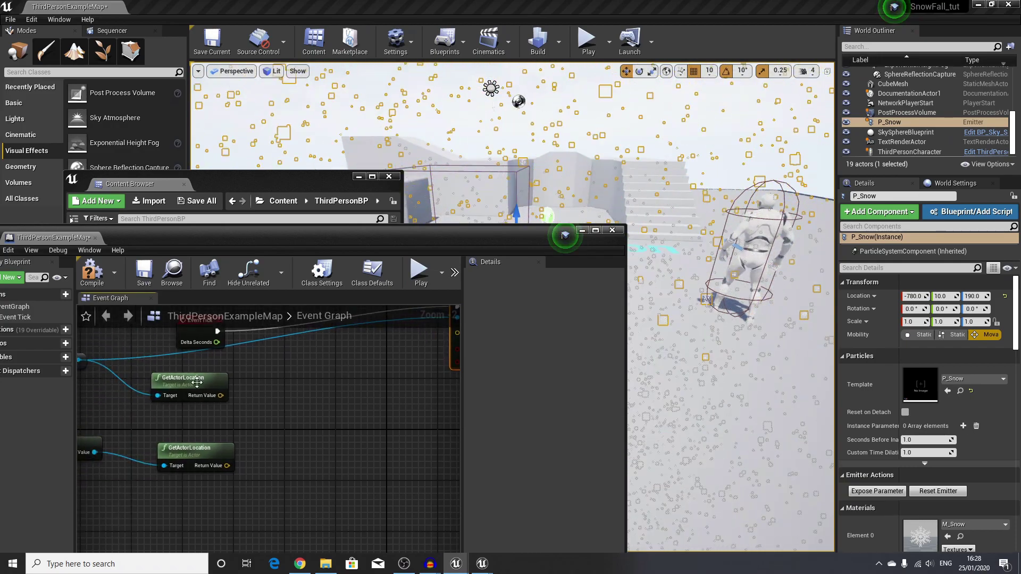
right_click(284, 374)
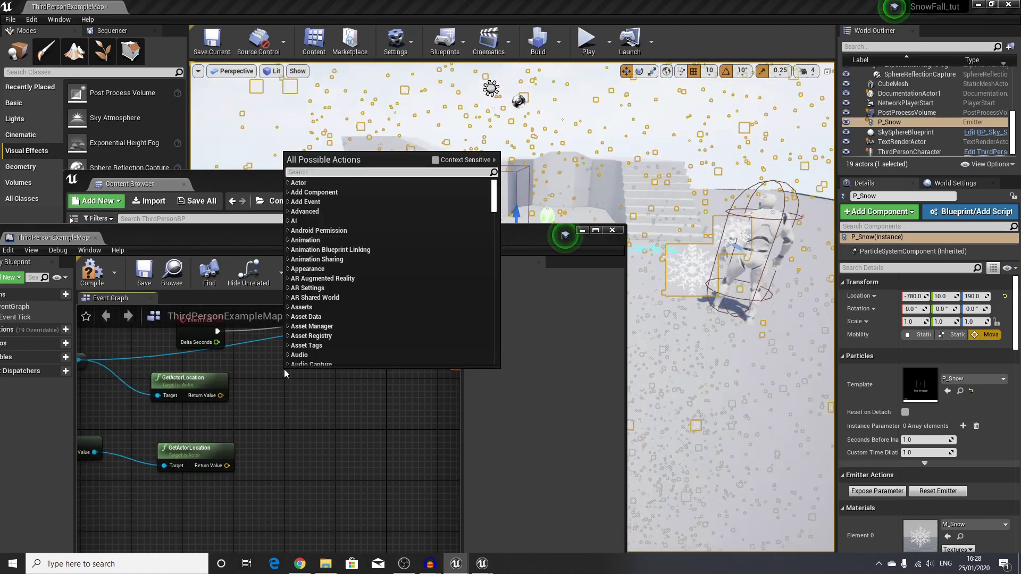
text(interp)
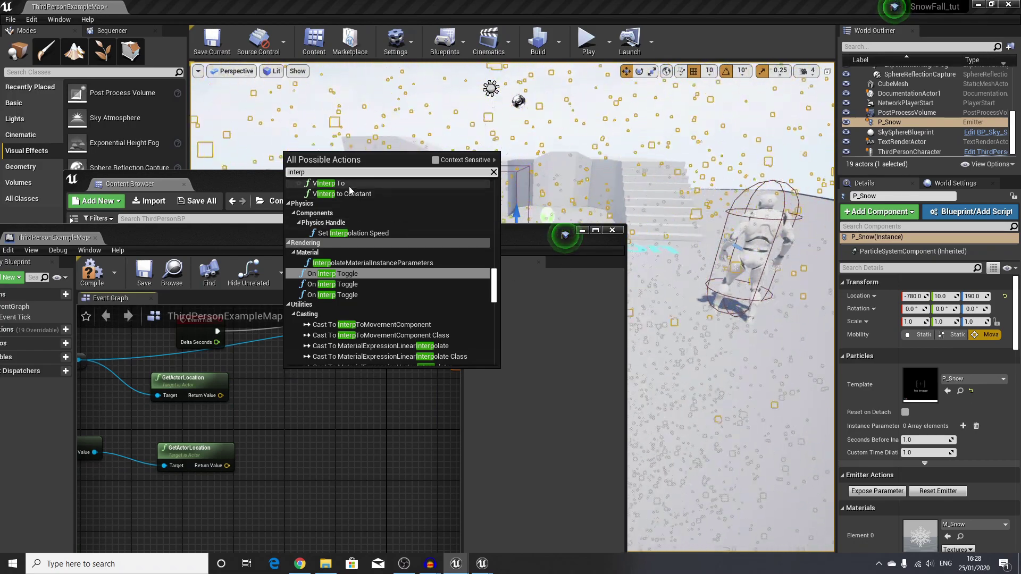
click(436, 161)
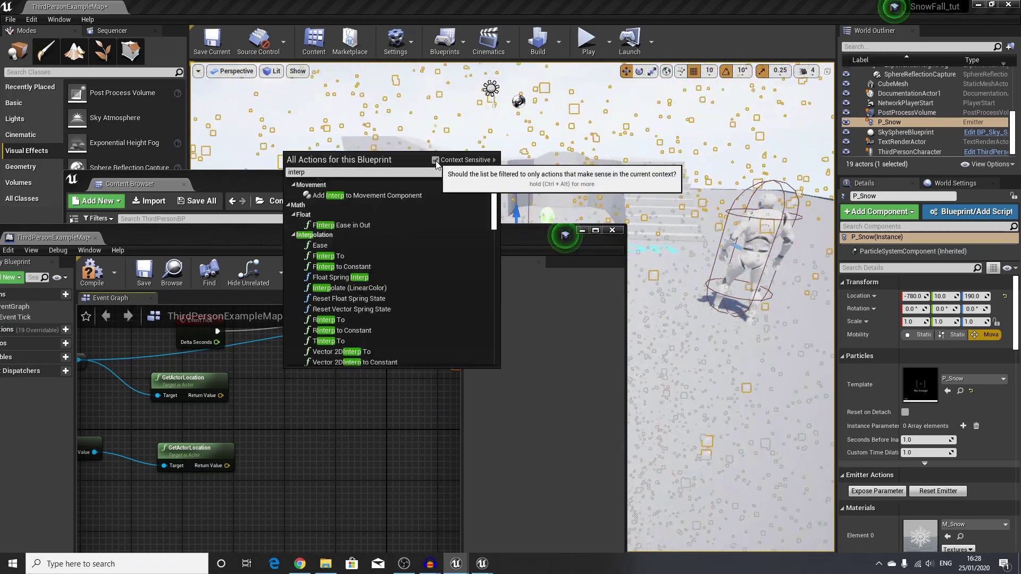
click(435, 161)
click(343, 187)
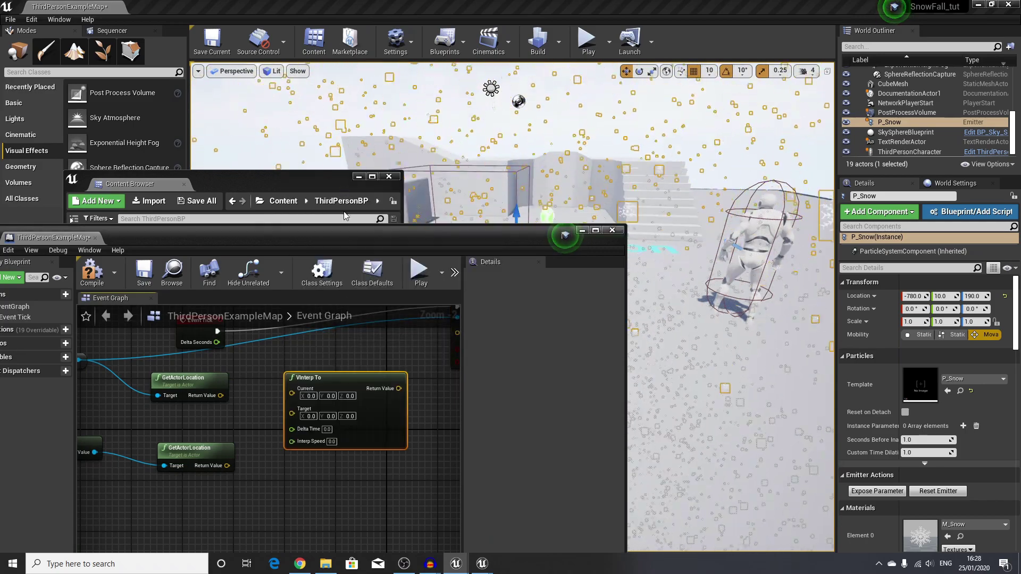
Step: Tidy the nodes and wire P_Snow's location into VInterp To's Current and the player's location into its Target
right_drag(166, 379, 241, 384)
drag(274, 369, 279, 362)
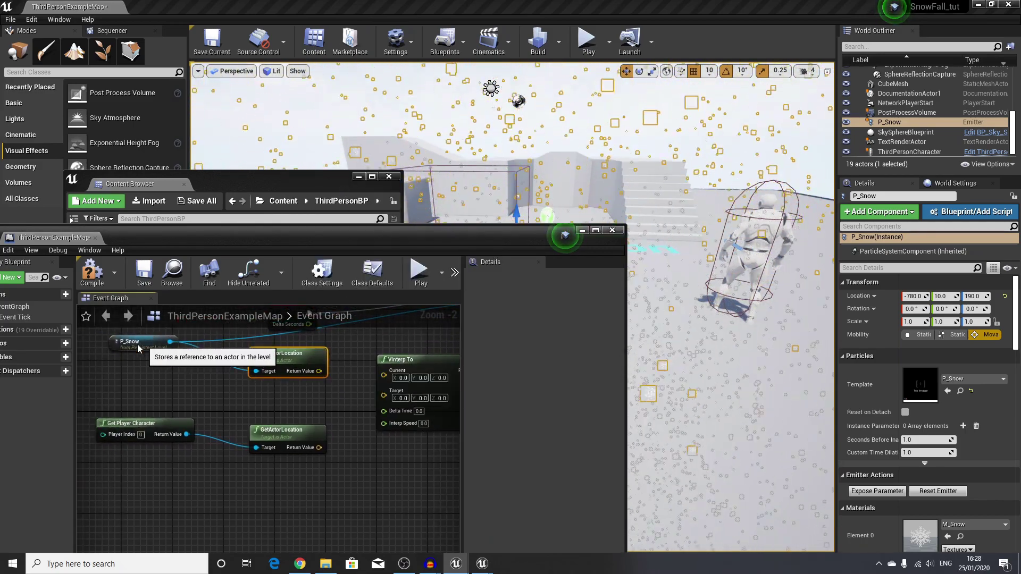
drag(137, 348, 99, 348)
drag(319, 371, 383, 381)
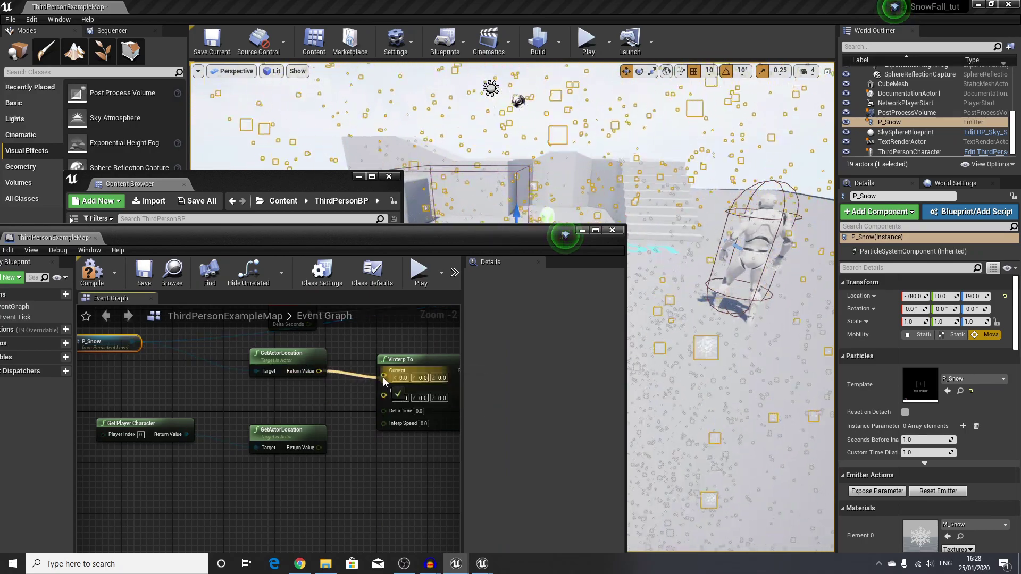
right_drag(333, 397, 306, 391)
click(256, 412)
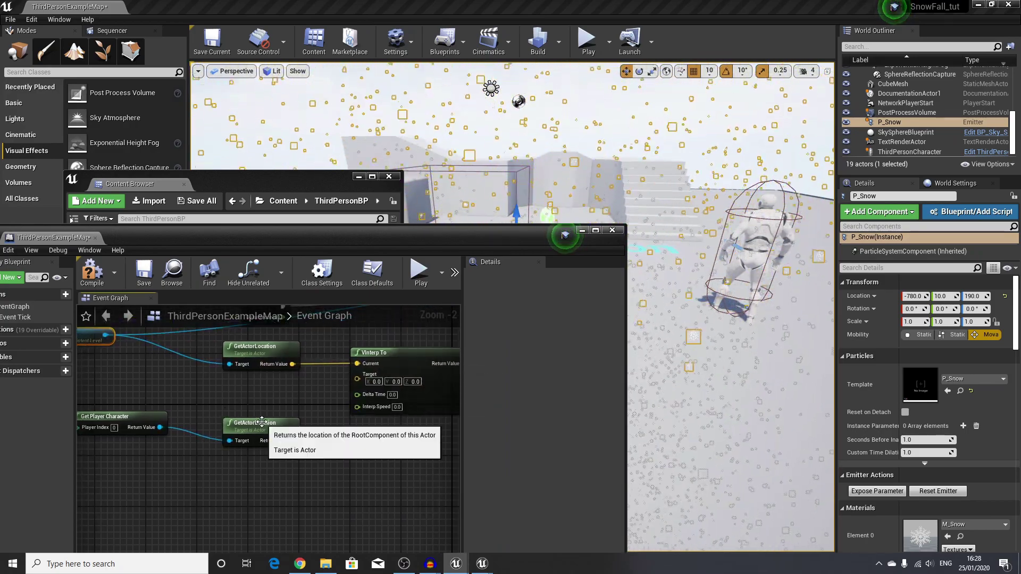
drag(257, 412, 429, 382)
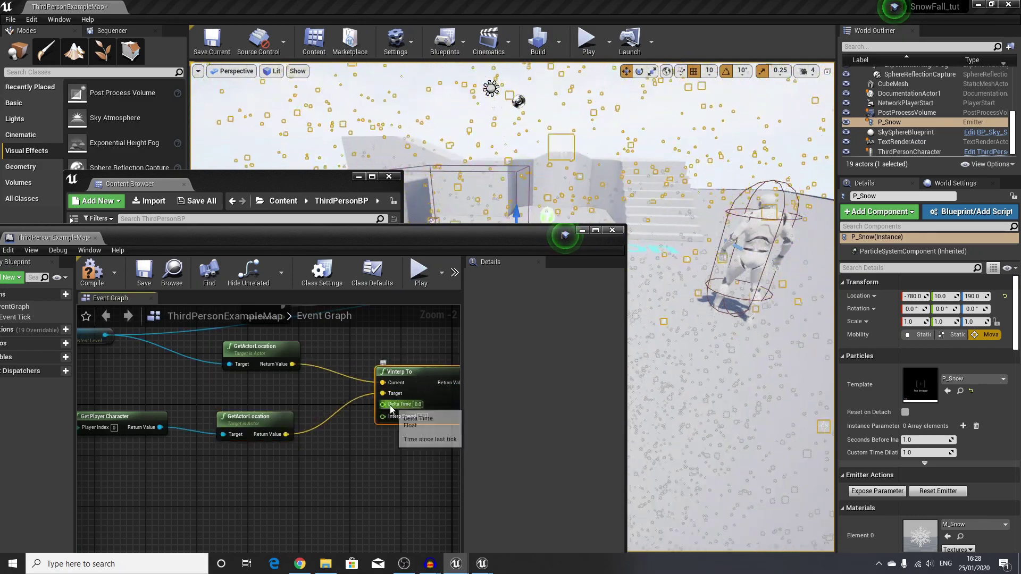
Step: Feed VInterp To's Delta Time from a Get Game Time in Seconds node placed below the player's GetActorLocation
drag(293, 464, 288, 466)
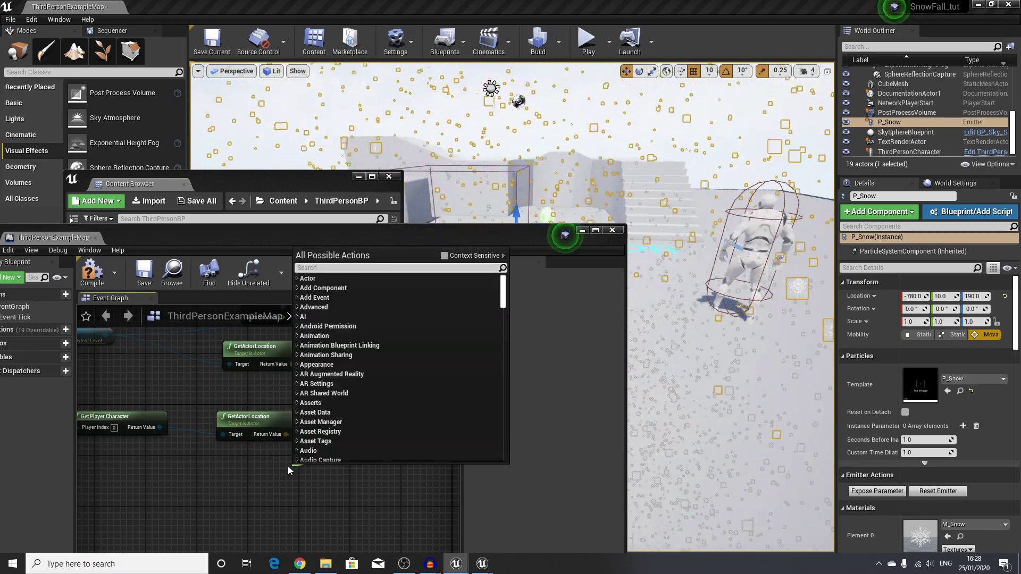
text(get gam)
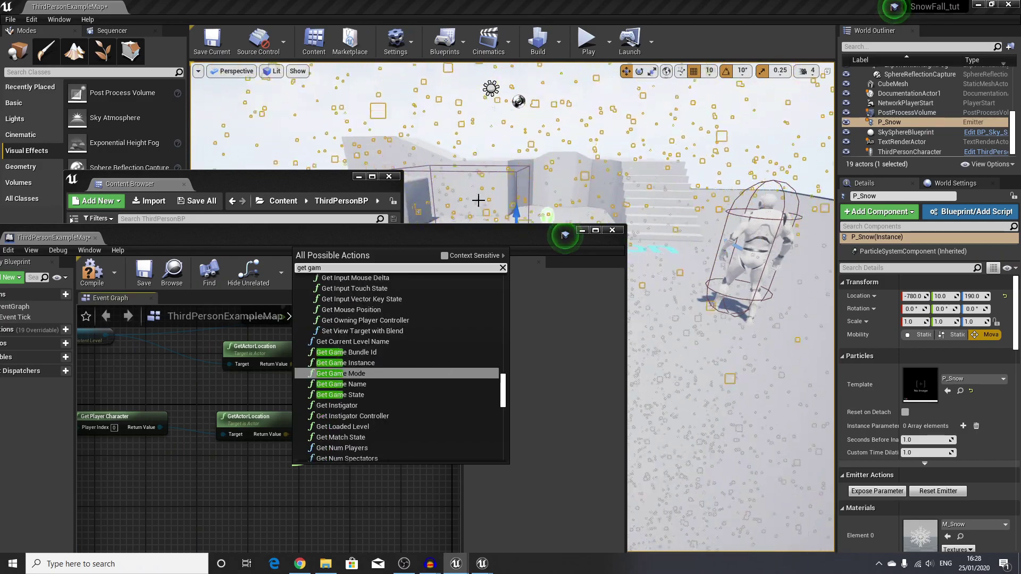
click(445, 256)
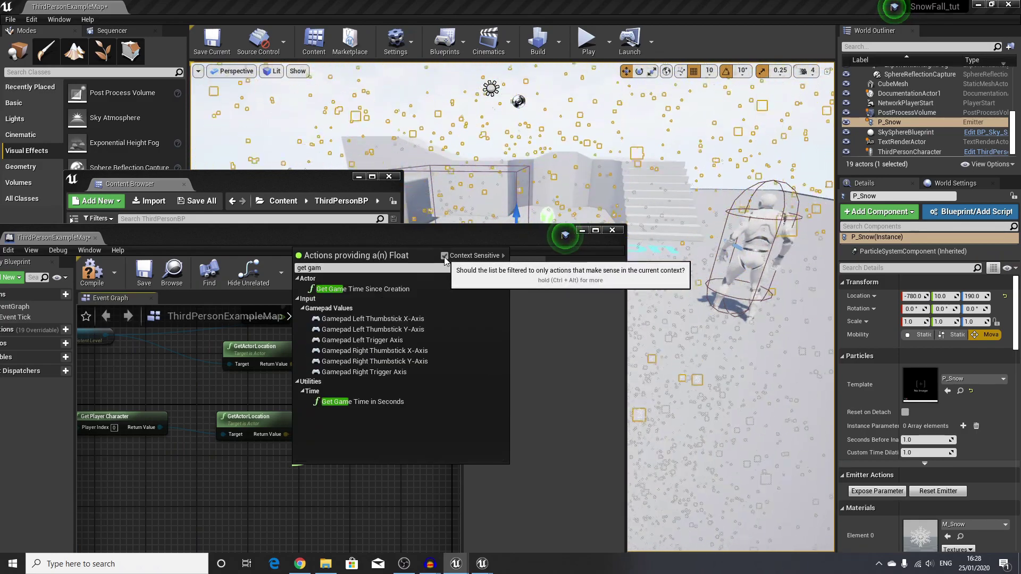
click(373, 402)
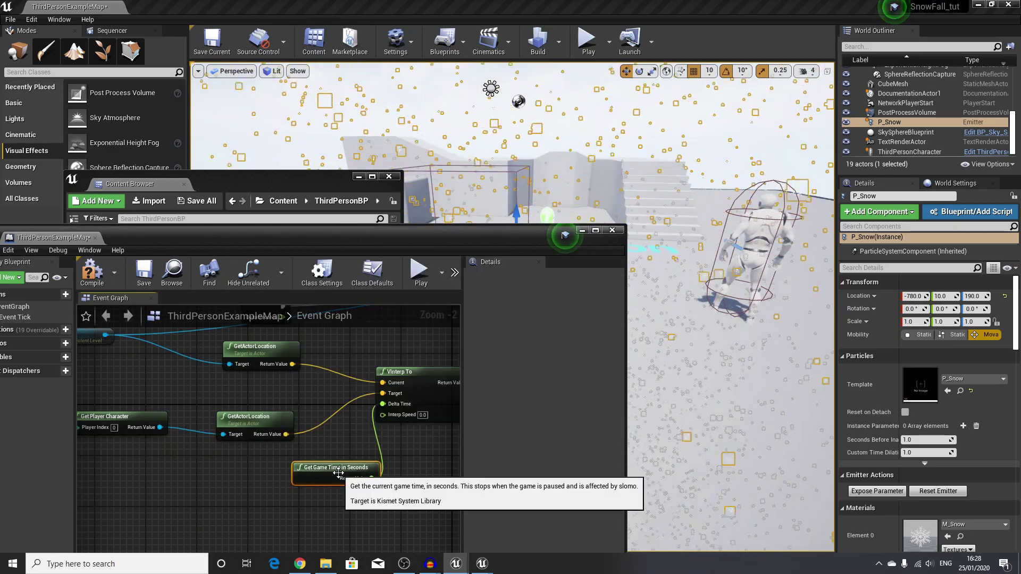
drag(338, 473, 249, 466)
Step: Set VInterp To's Interp Speed to 5 and connect its Return Value to SetActorLocation's New Location
click(423, 415)
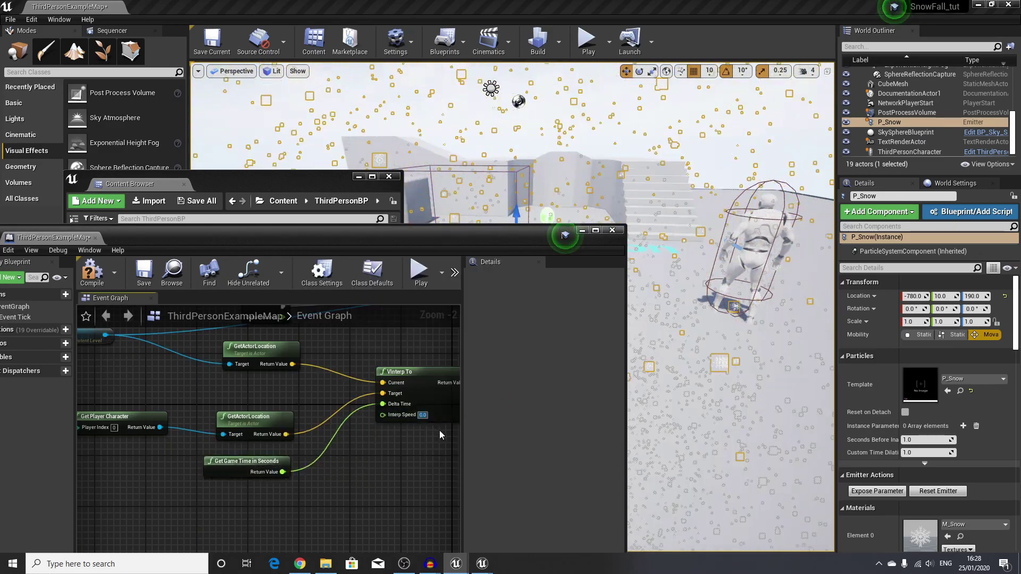
text(5)
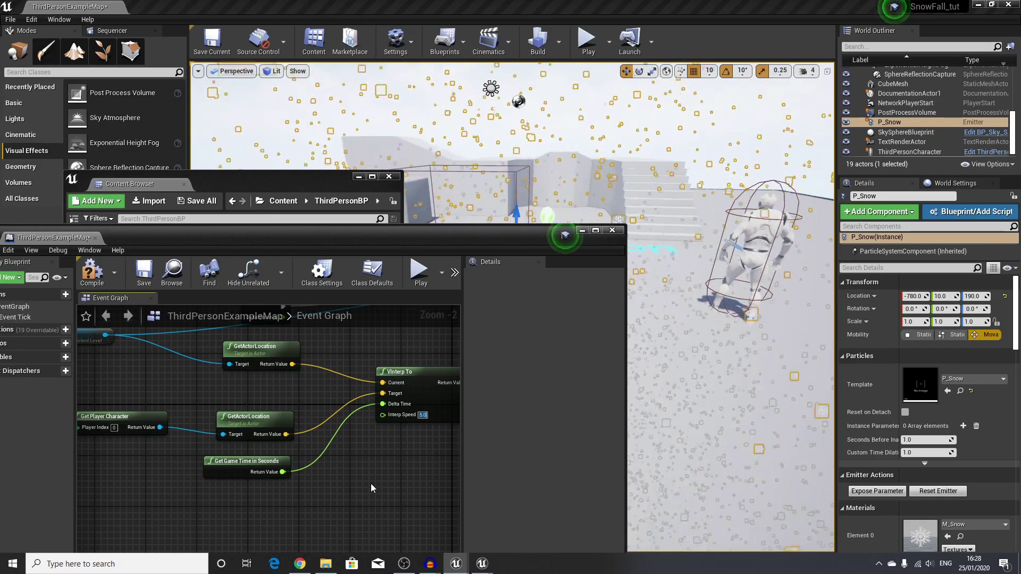
key(Return)
right_drag(357, 395, 259, 440)
scroll(250, 405, up, 1)
drag(283, 462, 349, 376)
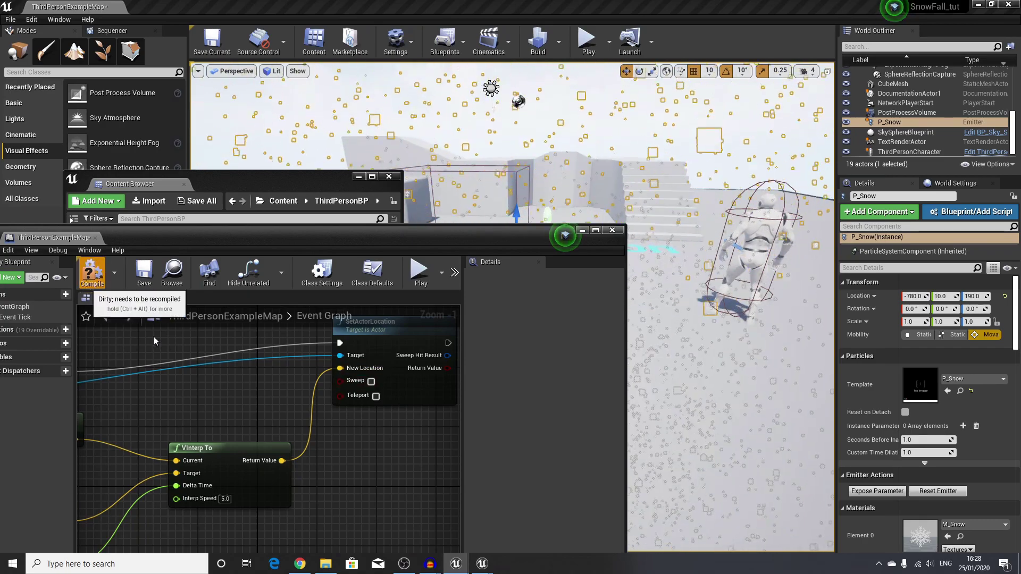
Step: Enclose all the graph nodes in a comment box titled "Snow Follows Player"
scroll(113, 345, down, 4)
drag(91, 334, 423, 514)
key(c)
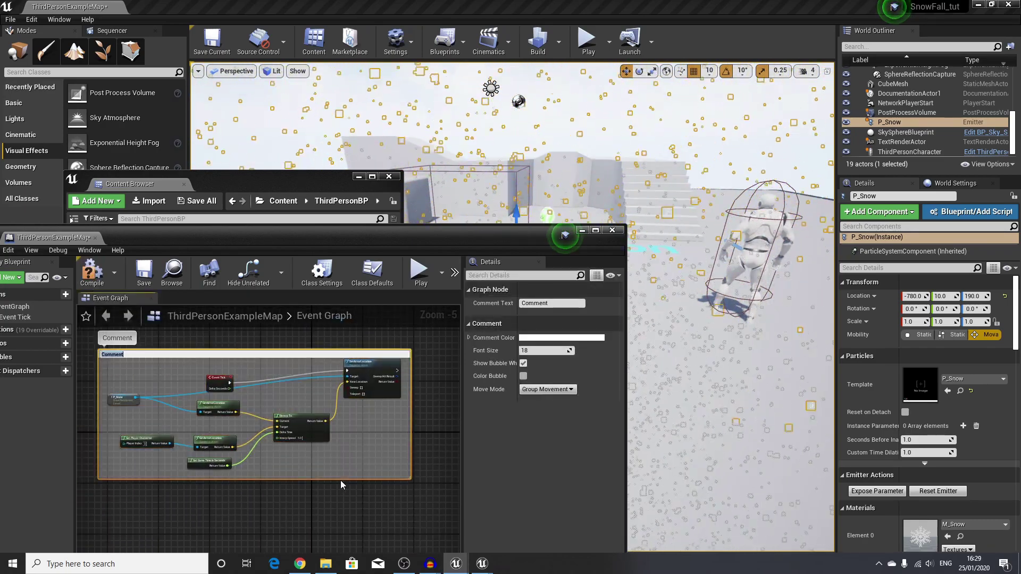
text(Snow Floo)
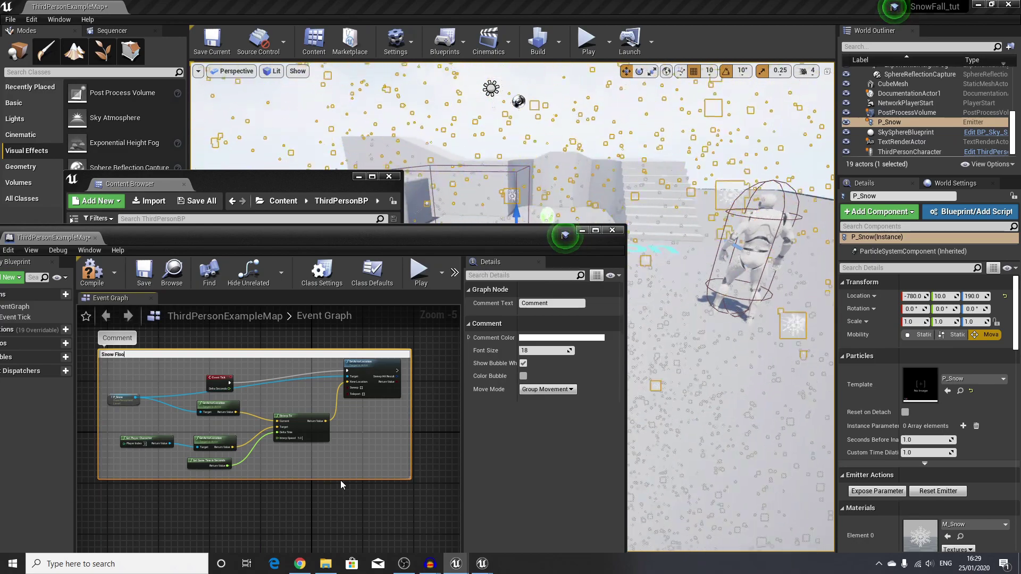
key(BackSpace)
key(BackSpace)
key(BackSpace)
text(ollows P)
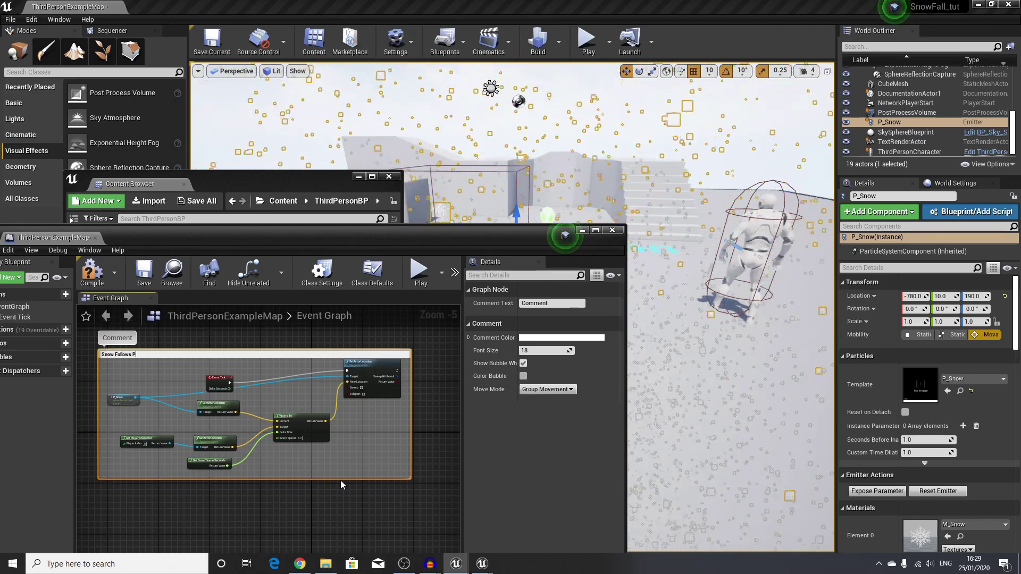
text(layer)
key(Return)
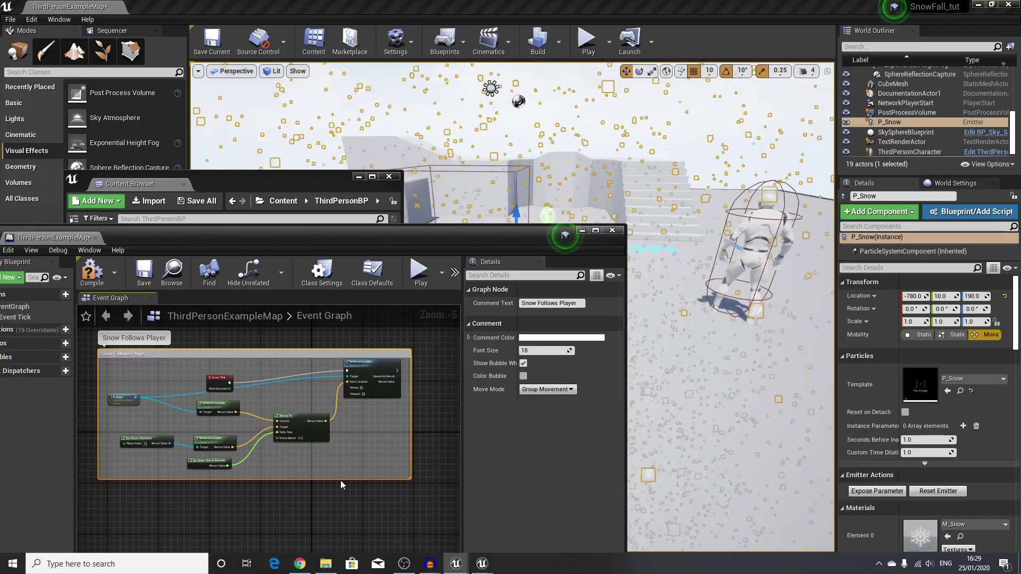
Step: Compile and save the Level Blueprint, and clear its window and the Content Browser off the viewport
click(91, 271)
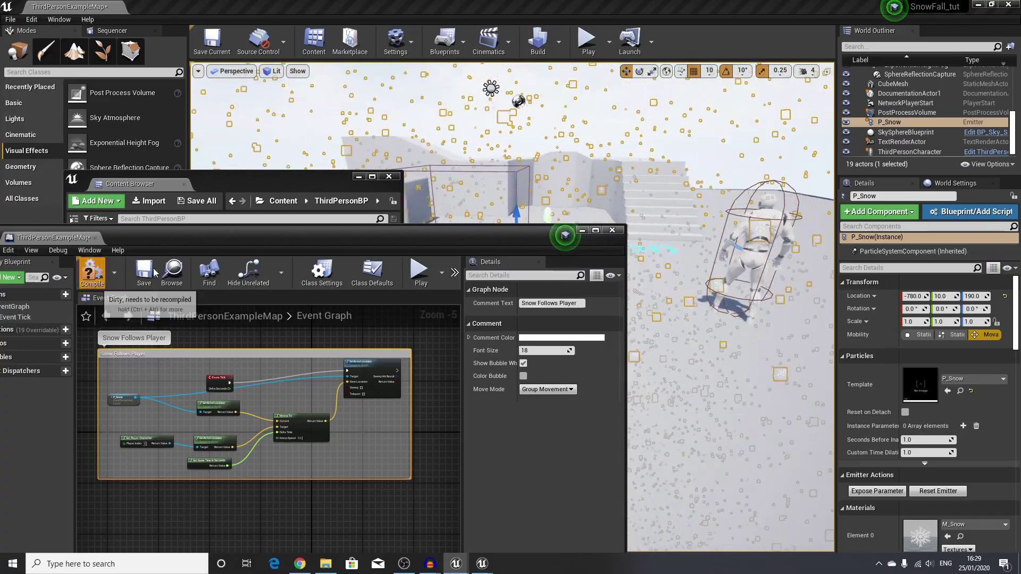
click(582, 230)
click(389, 177)
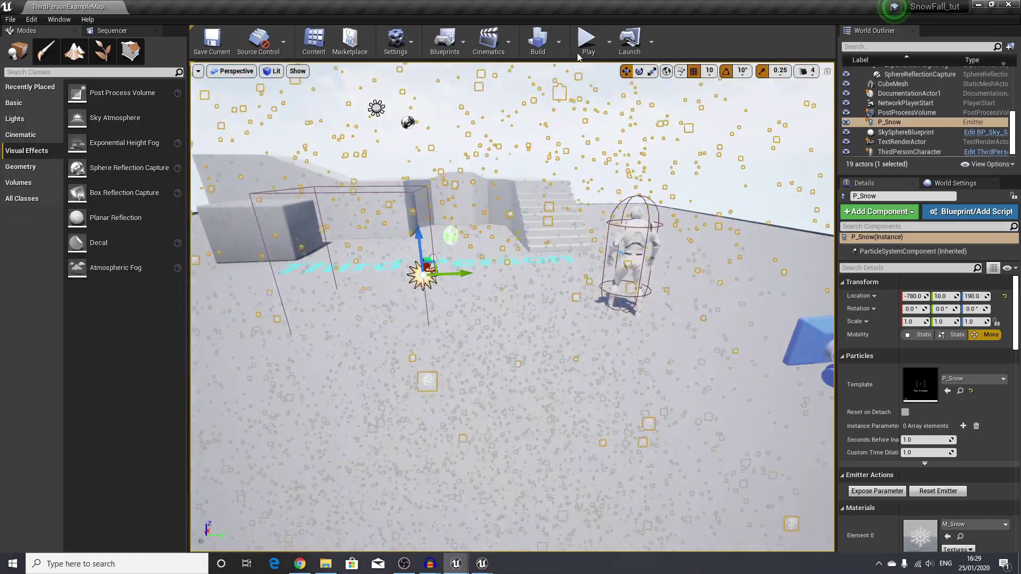
Step: Play the level and run the character around to check that the snow follows, and stop the play session
click(583, 50)
key(w)
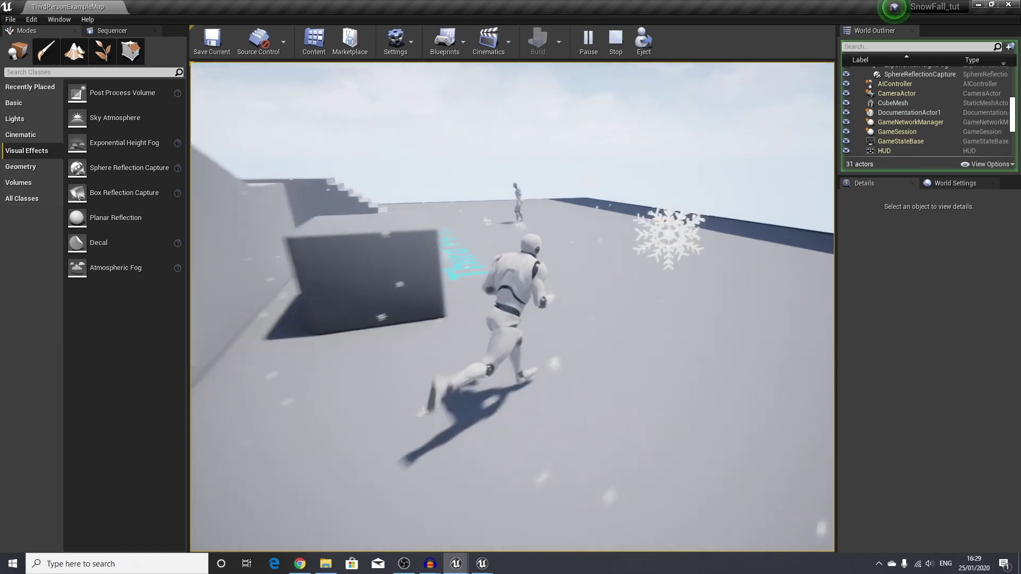
key(Escape)
Step: Delete the ThirdPersonCharacter placed in the level
right_drag(492, 250, 526, 278)
click(508, 271)
key(Delete)
Step: Enlarge the Floor mesh by setting its X and Y scale to 10
click(568, 324)
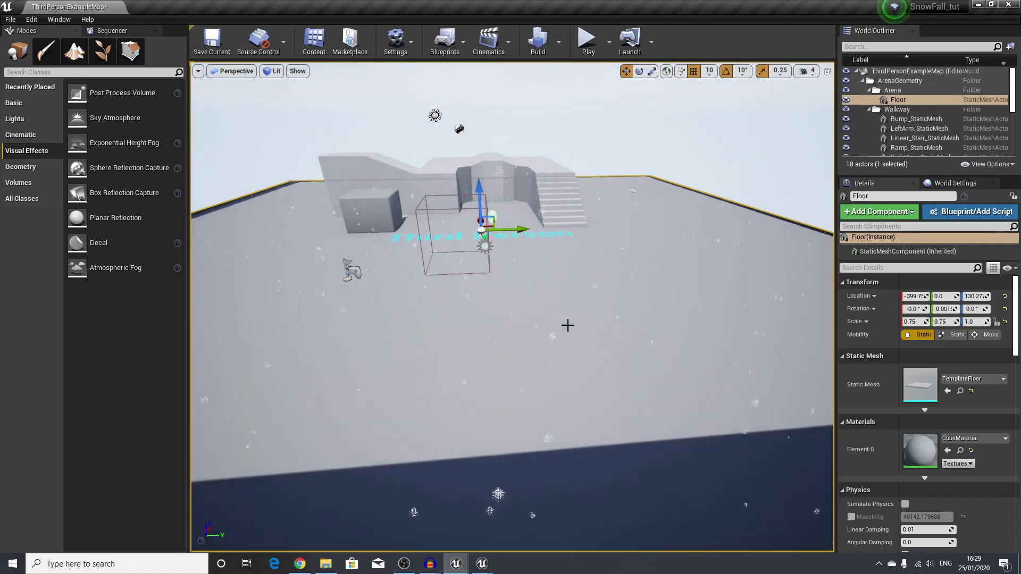
right_drag(568, 324, 567, 323)
key(f)
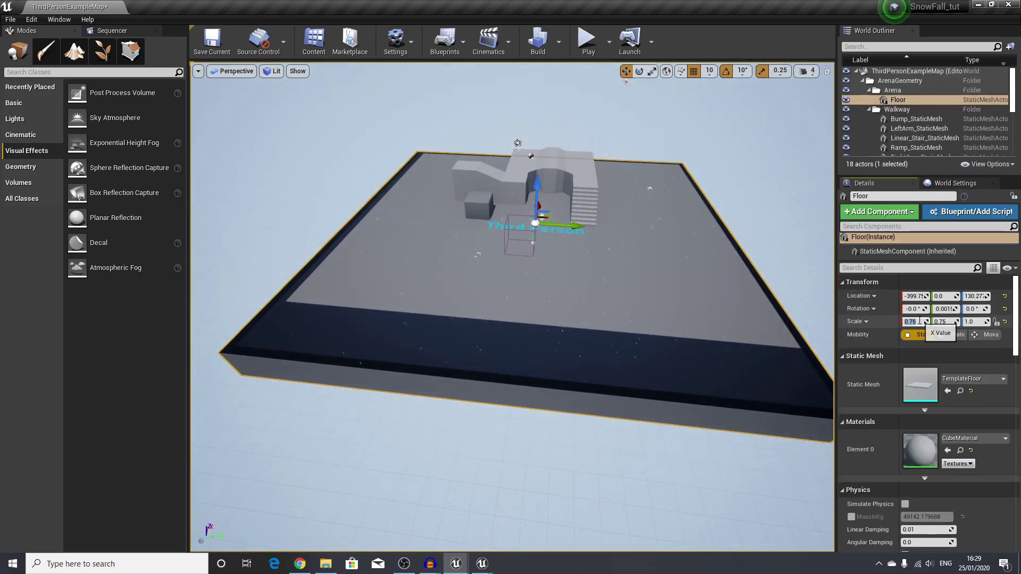
key(Return)
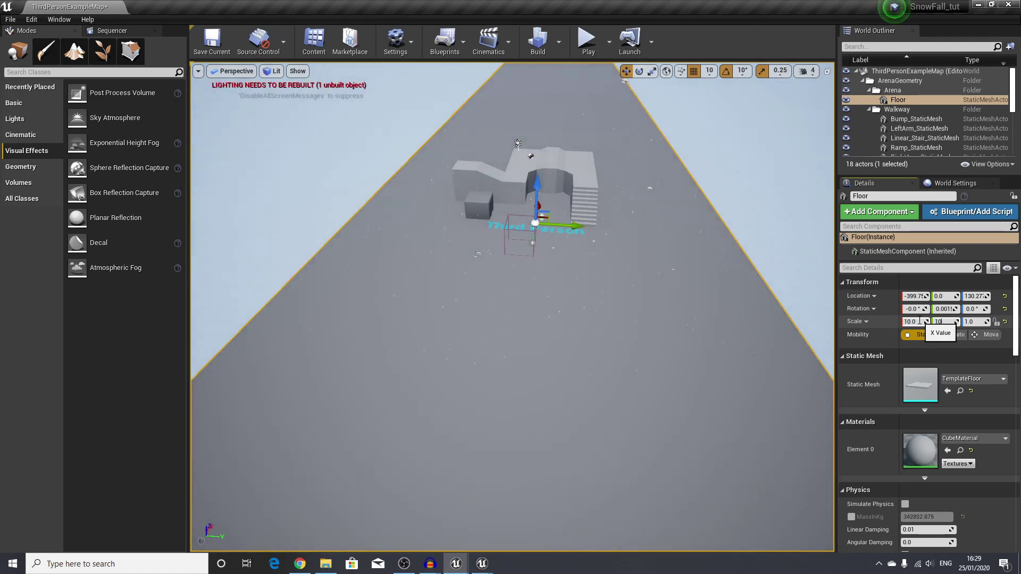
text(10)
key(Return)
Step: Play the level again and run across the enlarged floor to check the snow around the player
scroll(642, 147, up, 5)
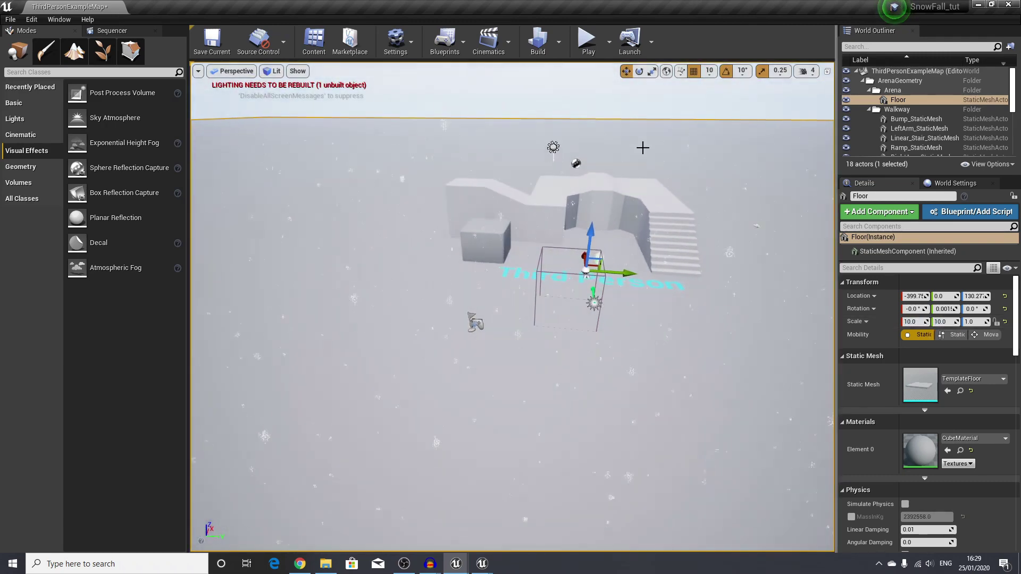
right_drag(642, 147, 478, 125)
click(587, 40)
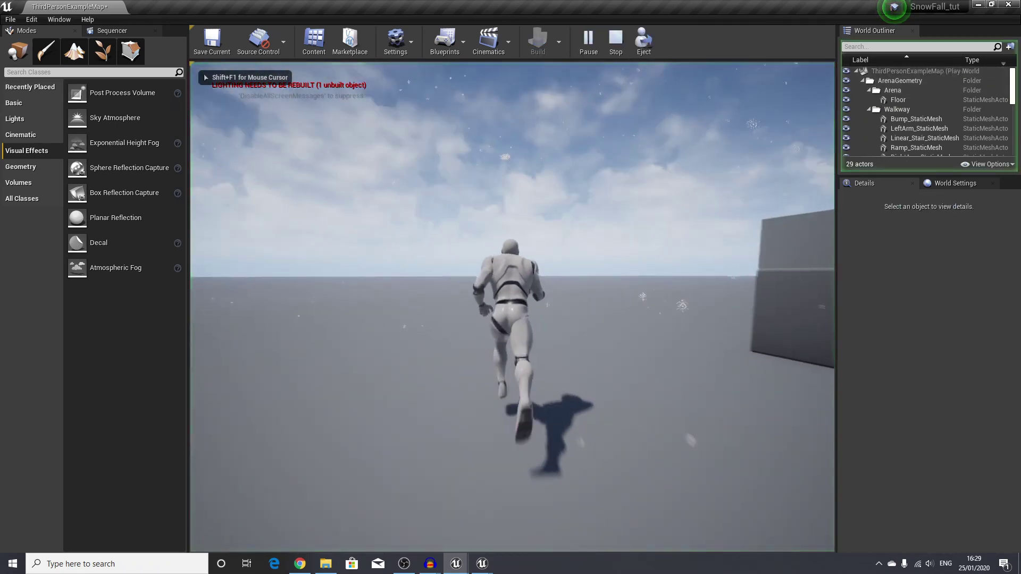
Step: Finish the test run across the enlarged floor by stopping the play session, and save the current level
key(w)
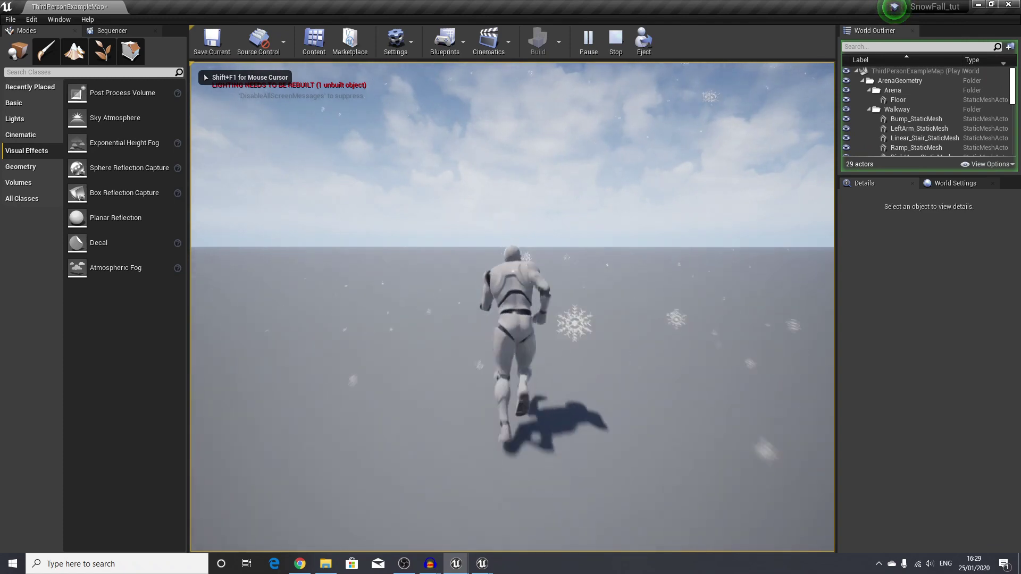
key(w)
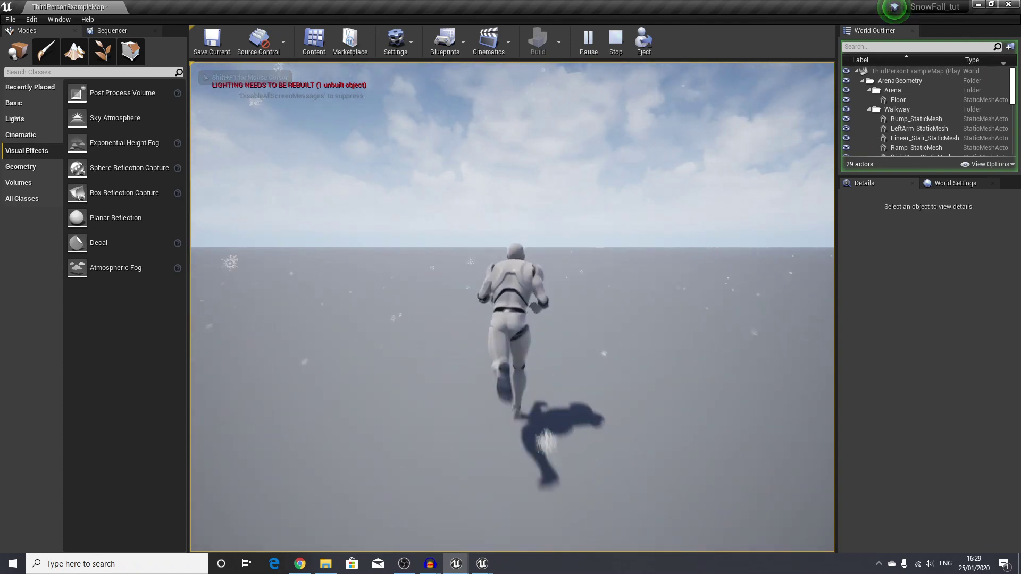
key(a)
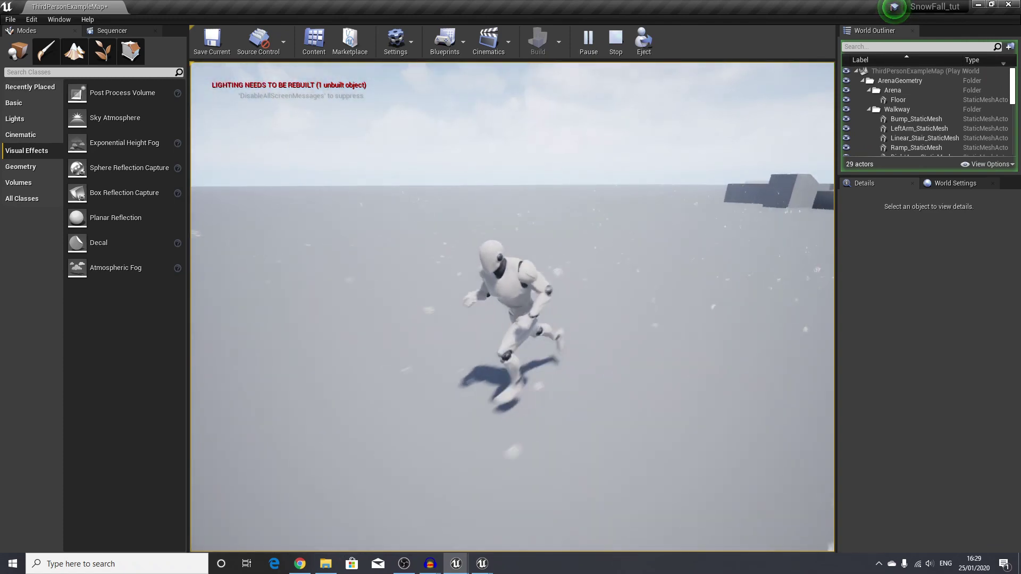
key(a)
key(Escape)
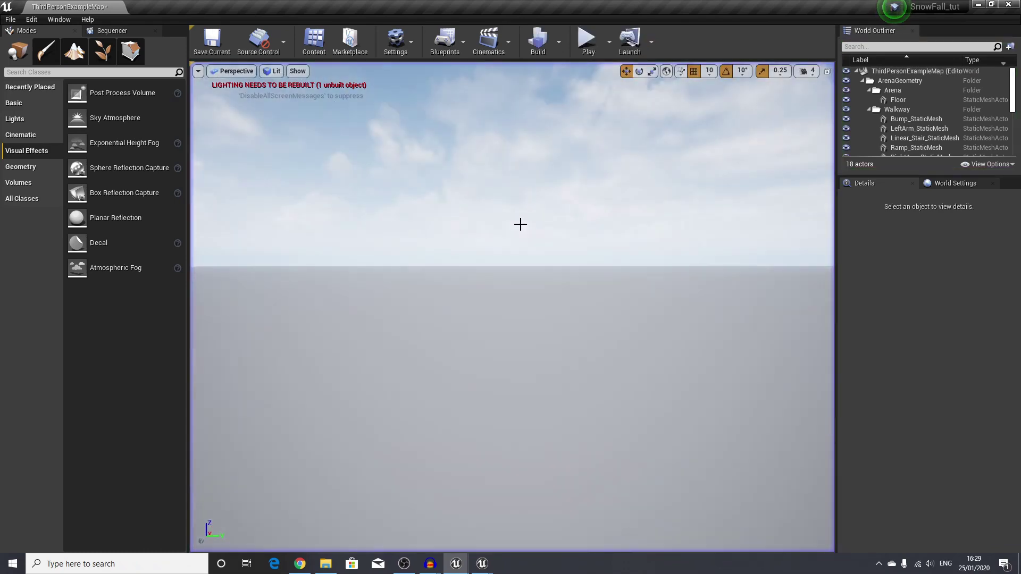
click(214, 48)
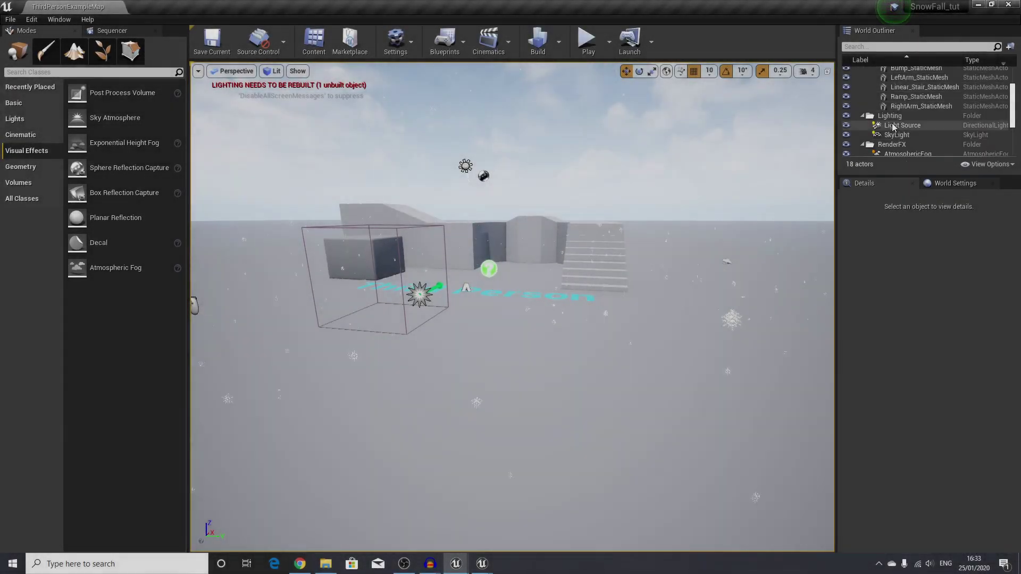
Step: Set the AtmosphericFog actor's Sun Multiplier to 20 and its Fog Multiplier to 10
scroll(893, 127, down, 2)
mouse_move(558, 250)
right_down()
mouse_move(468, 251)
mouse_move(558, 250)
right_up()
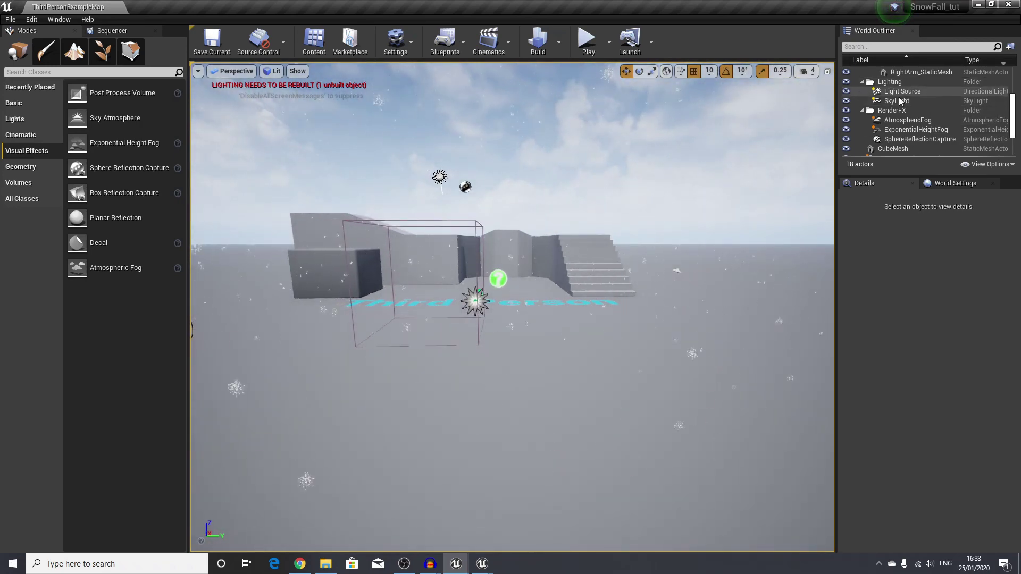
click(907, 120)
right_drag(799, 190, 761, 172)
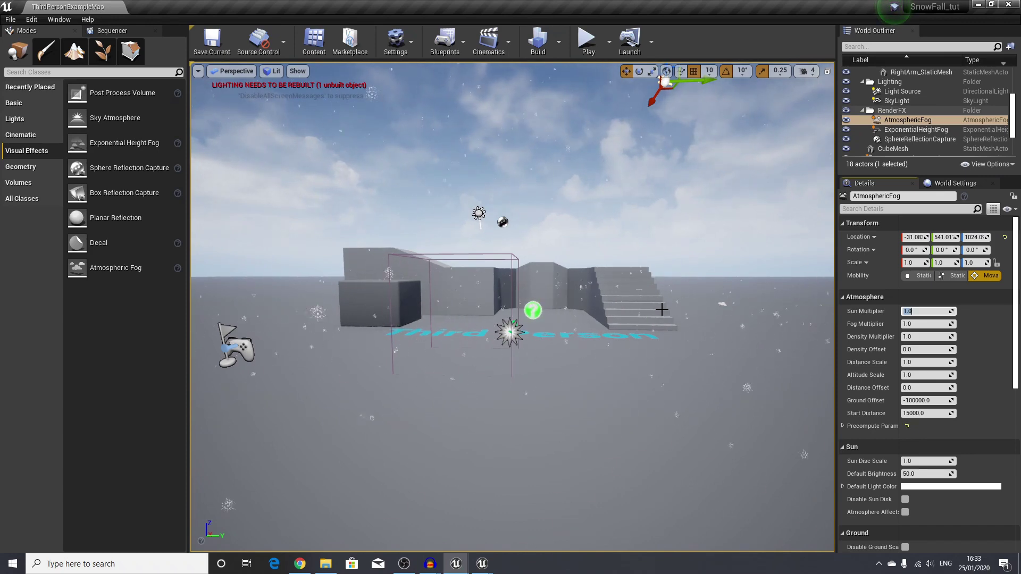
text(0)
key(Return)
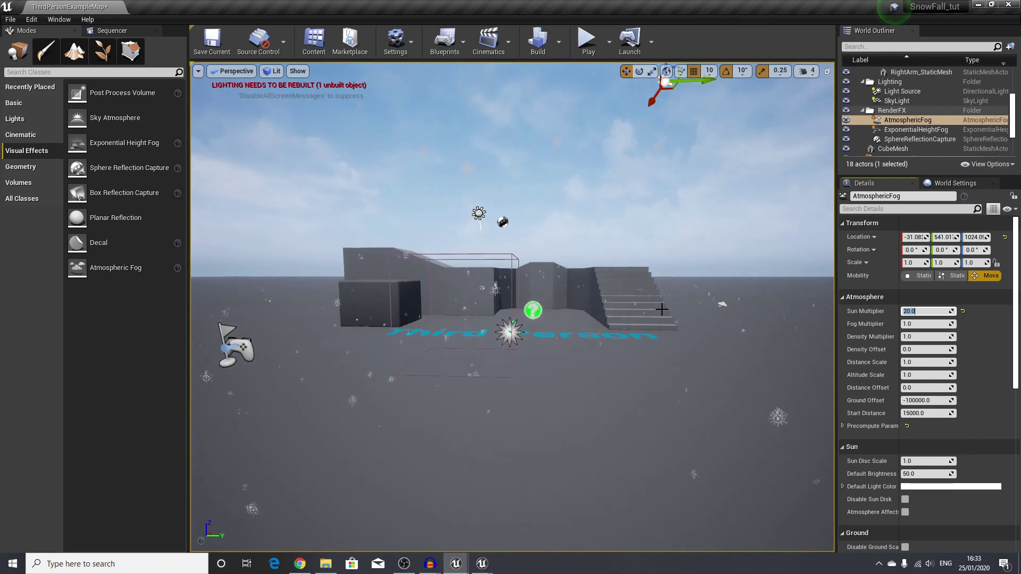
click(914, 325)
text(10)
key(Return)
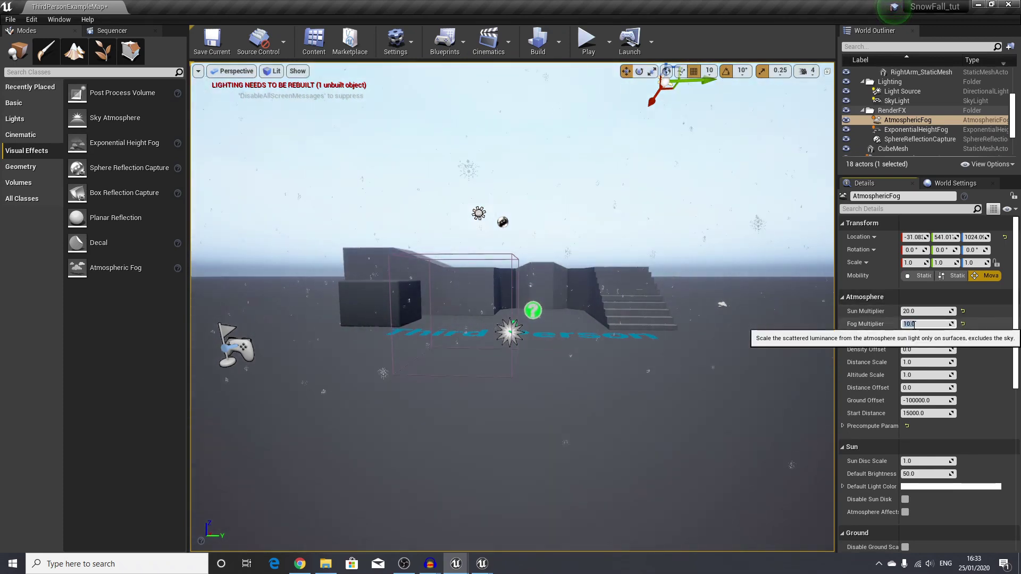
Step: Set the atmospheric fog's Density Multiplier to 10 and its Density Offset to 0.5
click(914, 338)
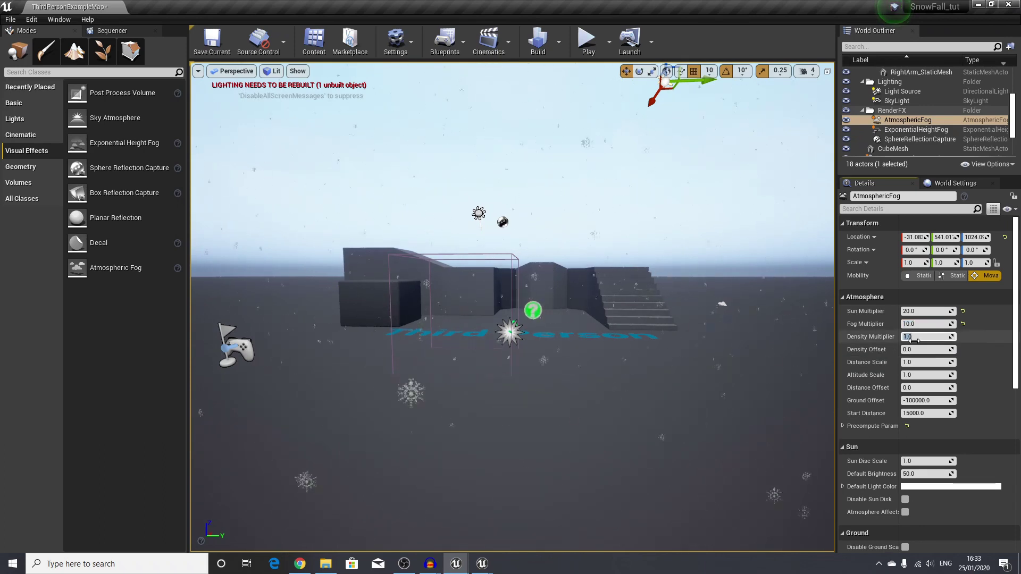
text(10)
key(Return)
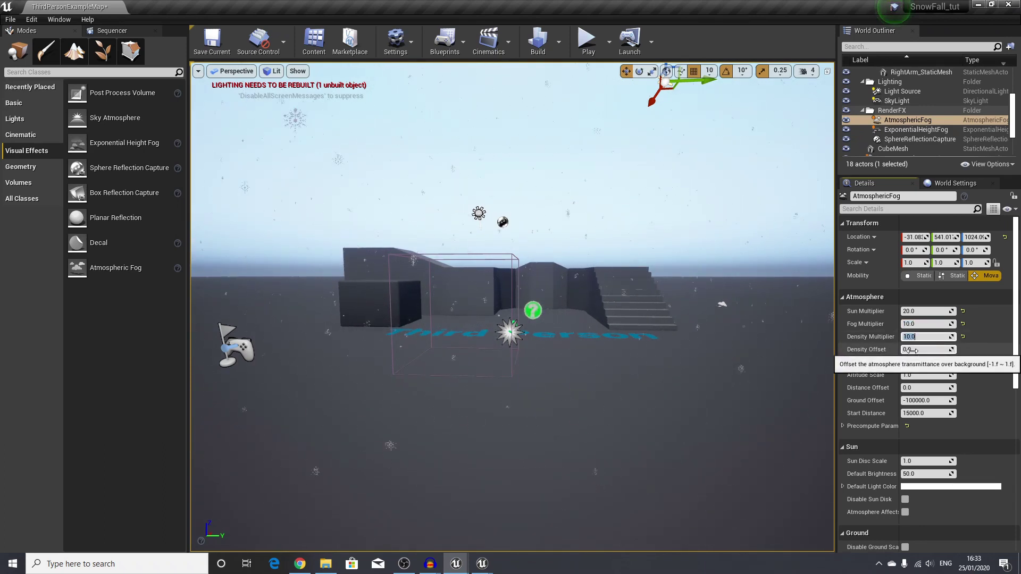
click(910, 349)
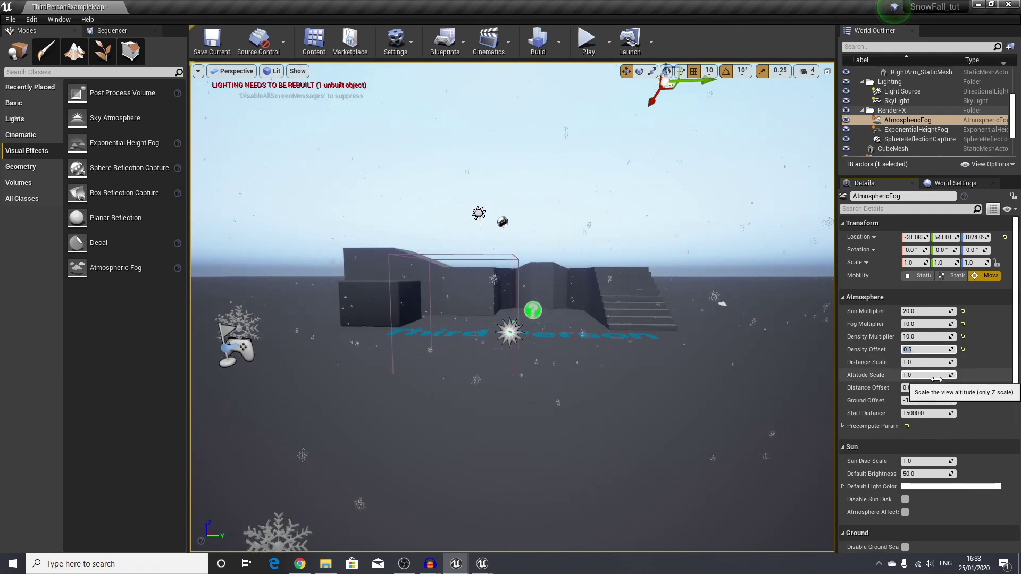
Step: Try a Start Distance of 100 for the atmospheric fog and settle on 200
click(925, 413)
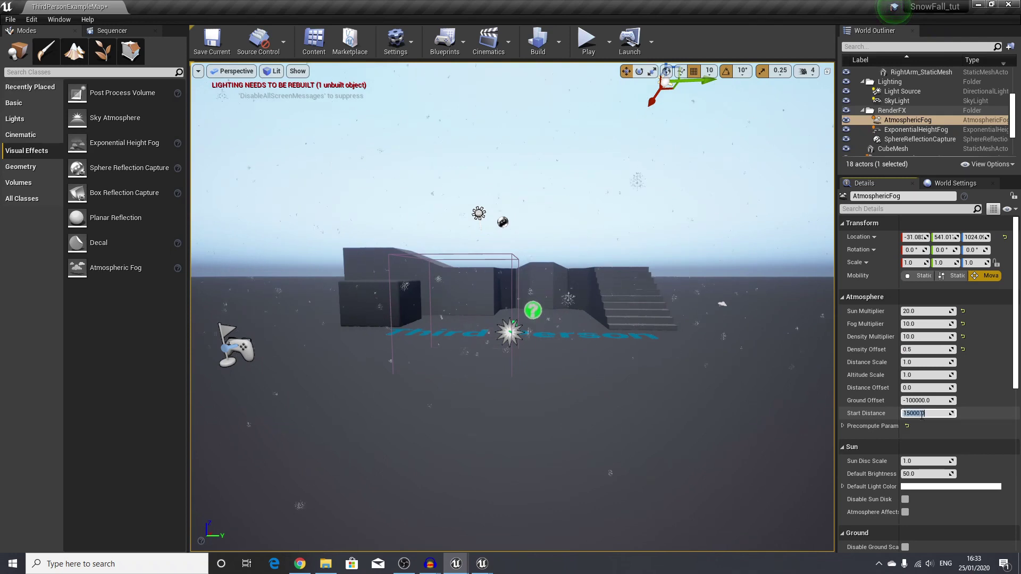
text(100)
key(Return)
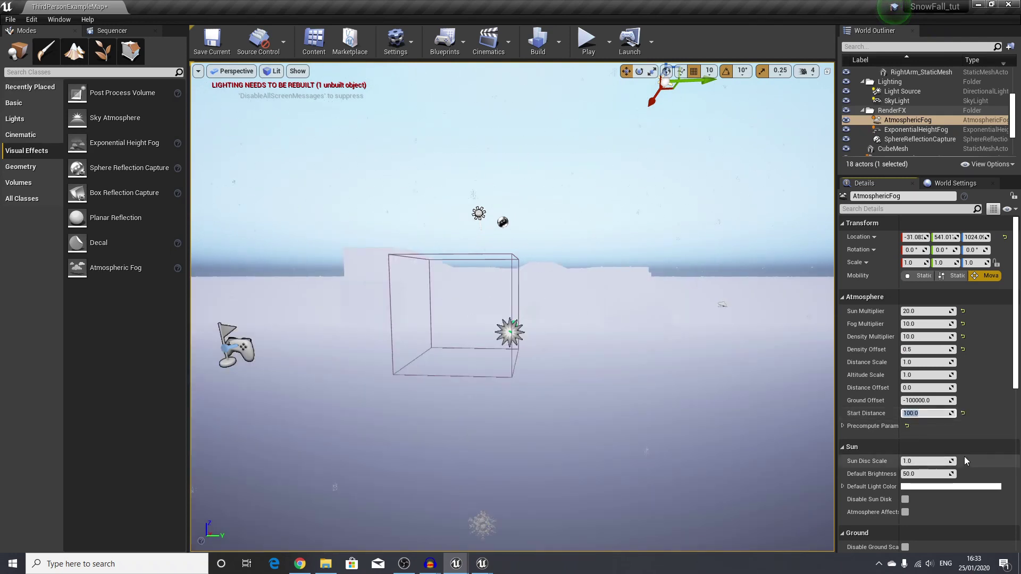
text(200)
key(Return)
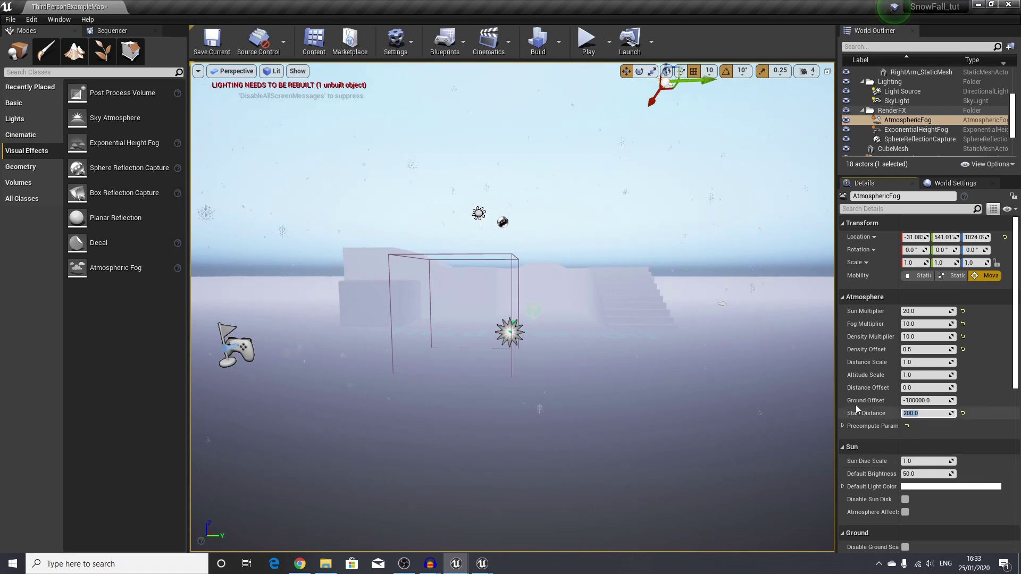
scroll(909, 405, down, 1)
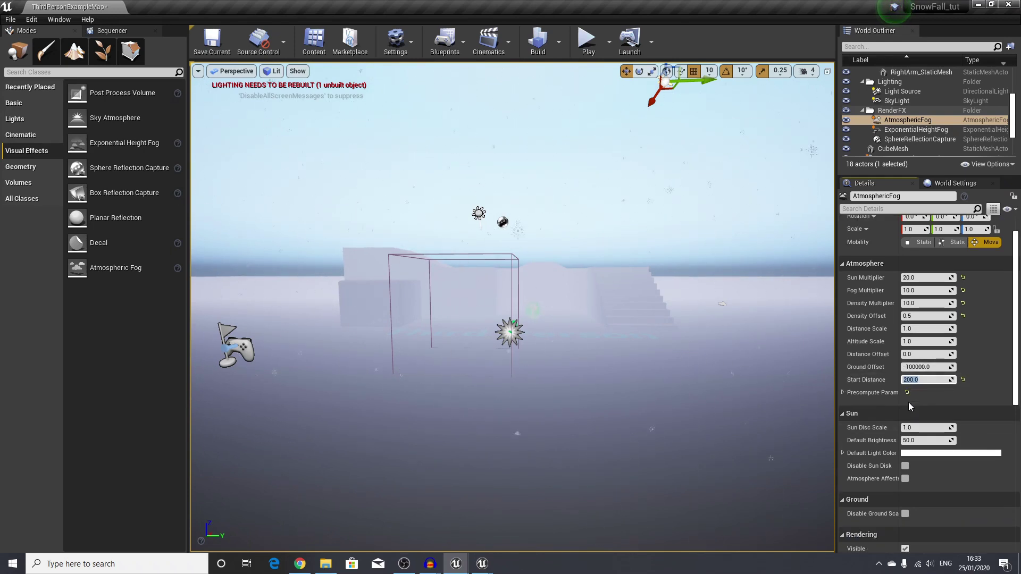
scroll(908, 402, up, 1)
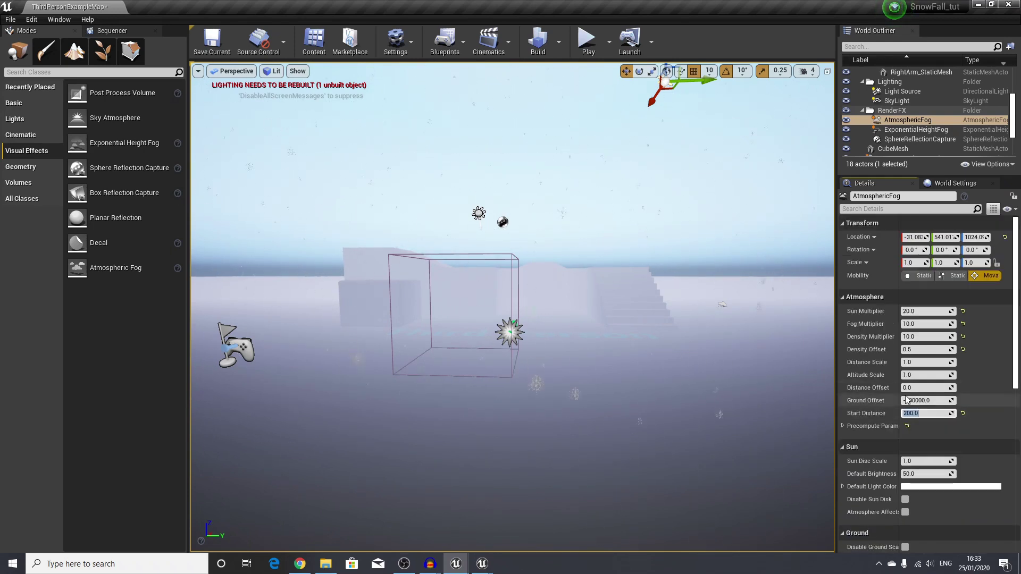
Step: Set the ExponentialHeightFog actor's Fog Density to 0.05 and its Fog Height Falloff to 0.001
click(907, 130)
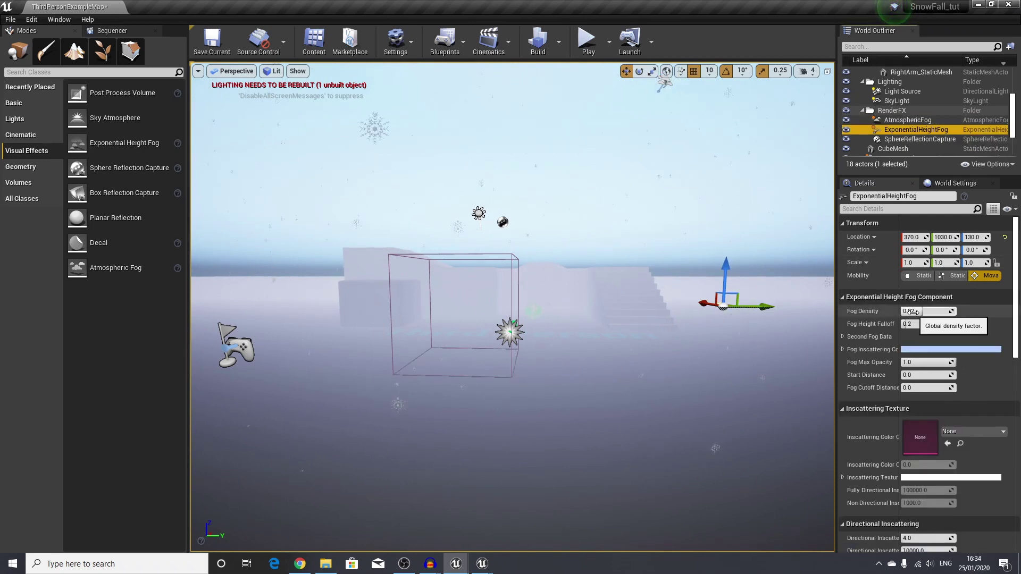
drag(913, 312, 927, 312)
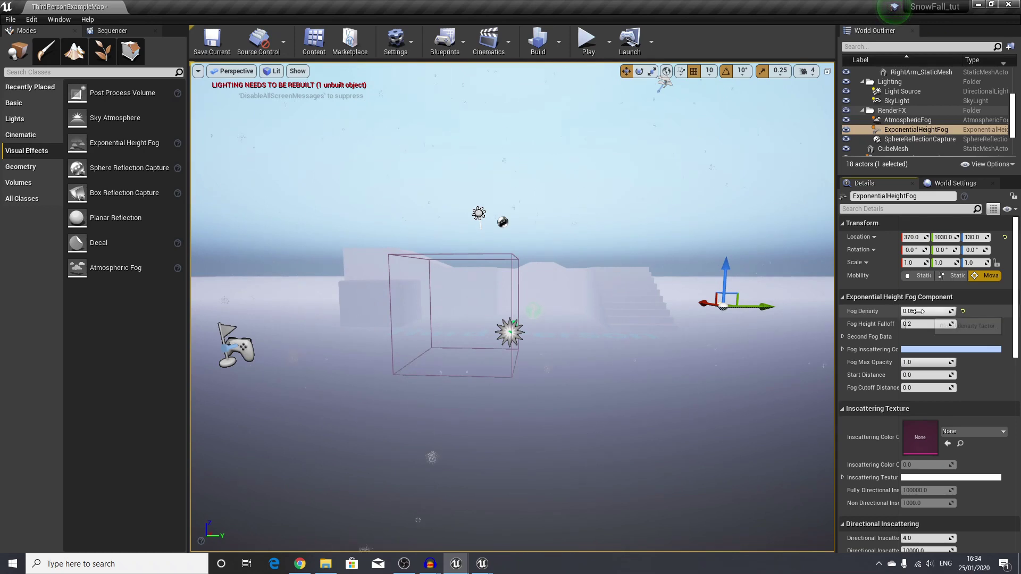
click(920, 326)
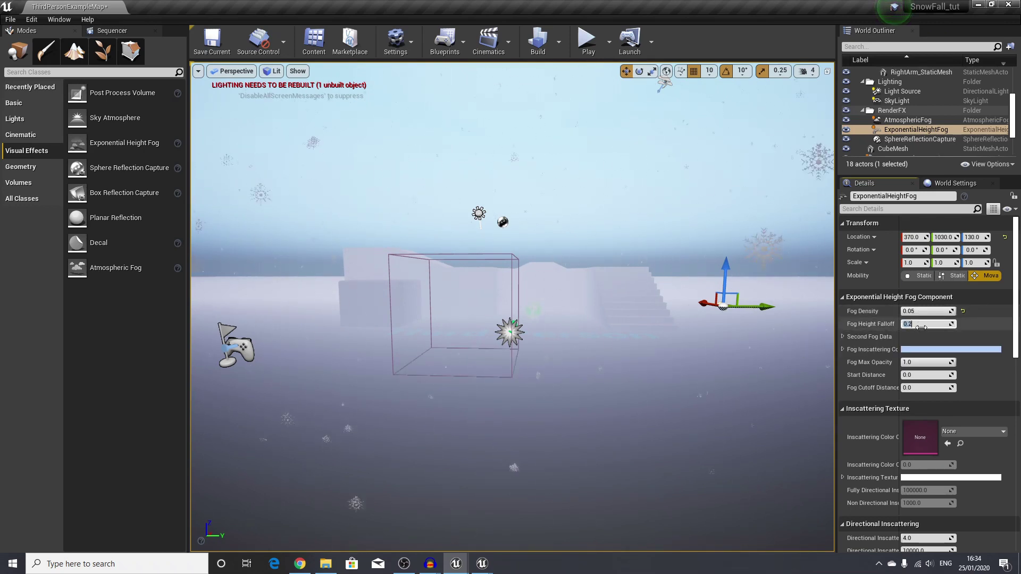
text(0.001)
key(Return)
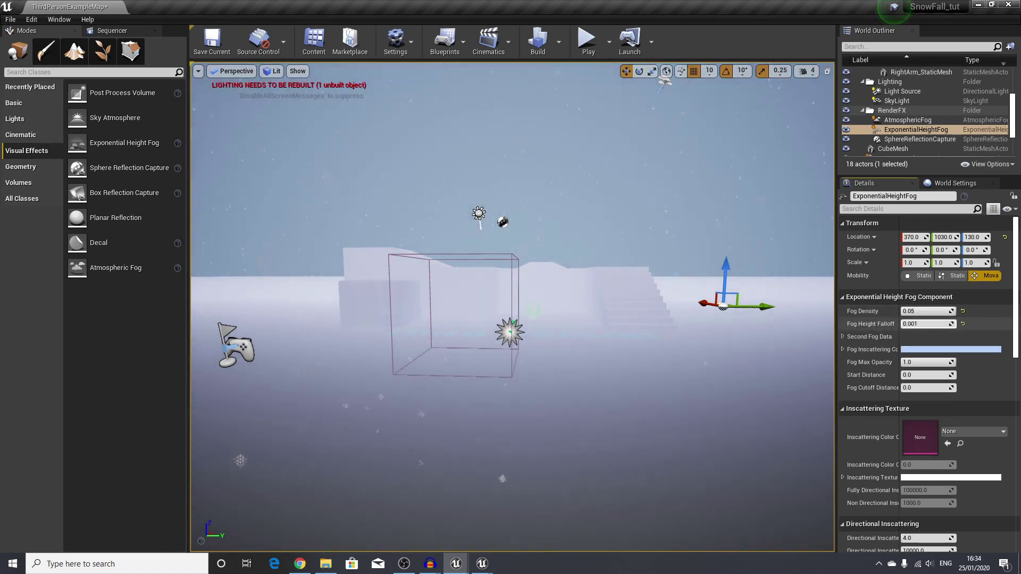
Step: Change the exponential height fog's inscattering color to white by removing all its saturation
click(955, 351)
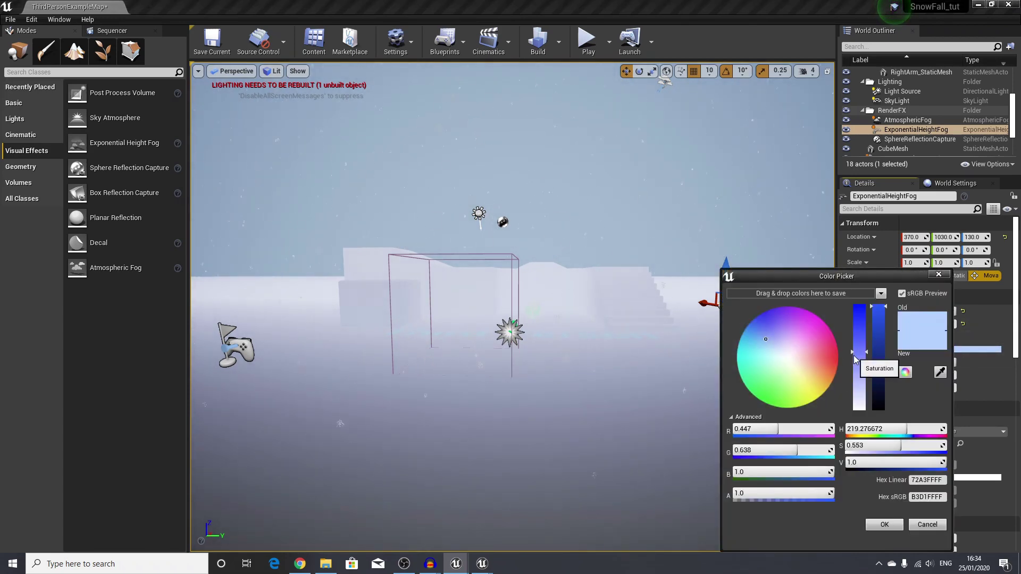
drag(854, 356, 859, 424)
click(880, 524)
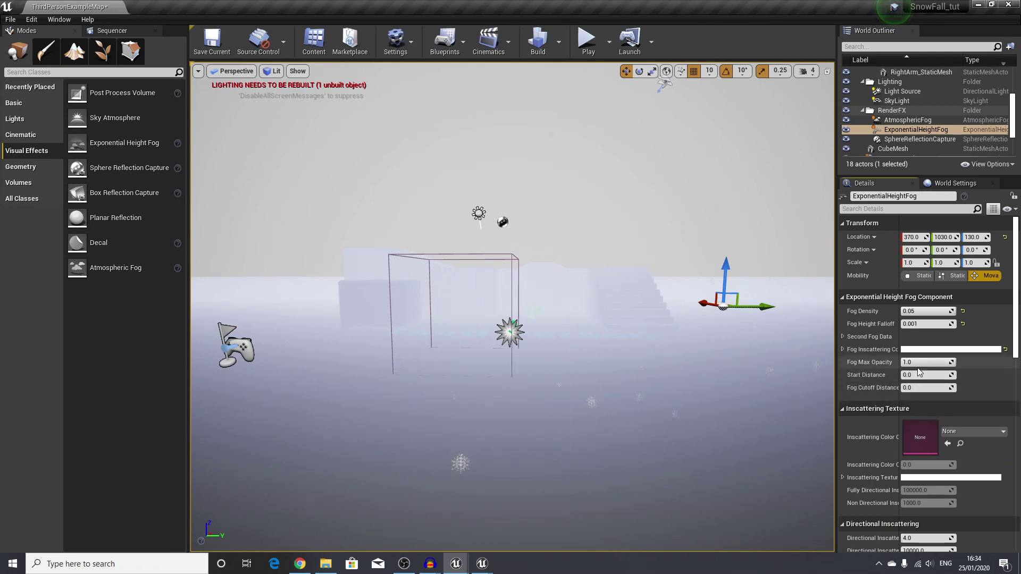
scroll(917, 380, down, 2)
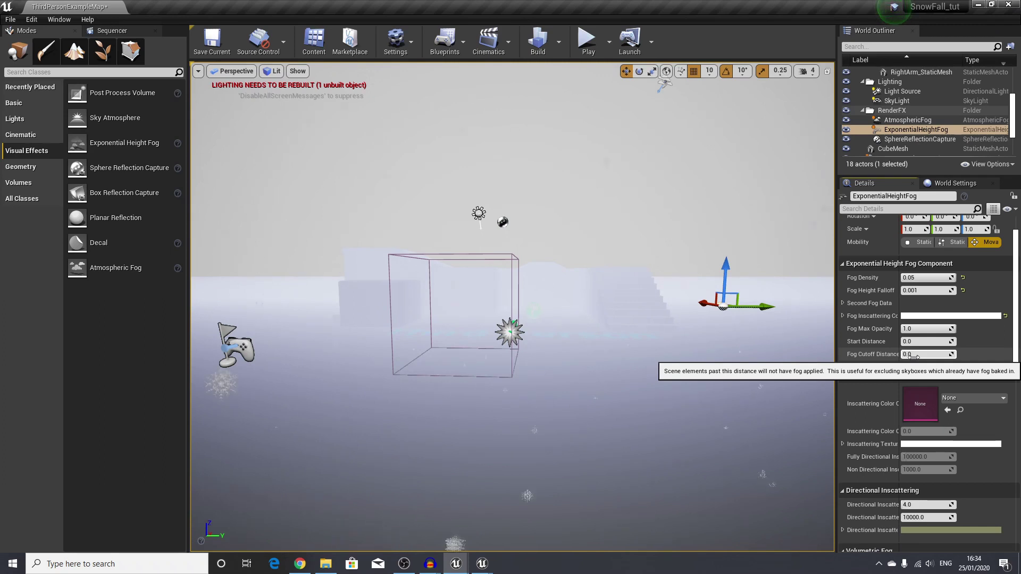
scroll(915, 352, up, 2)
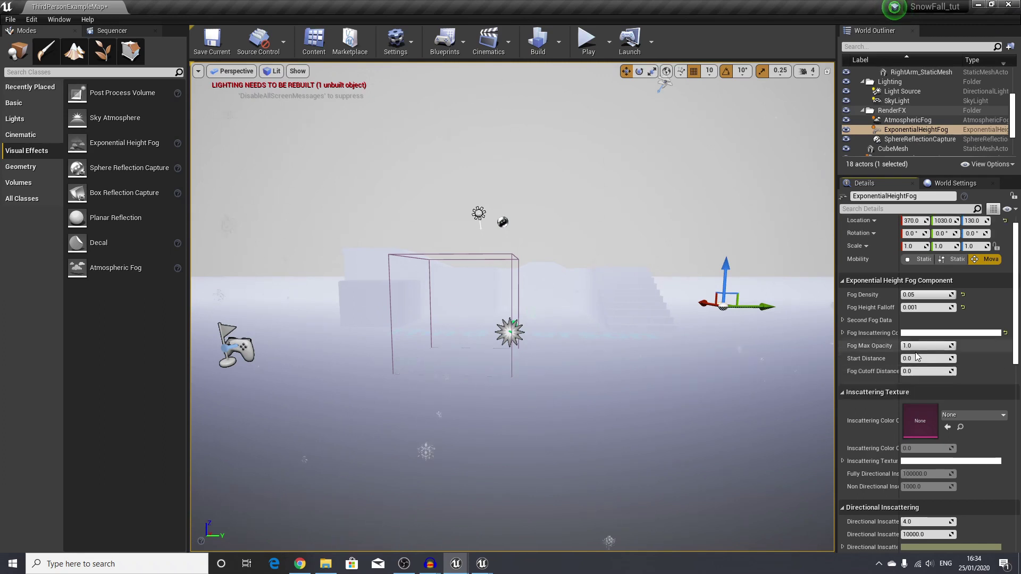
Step: Make the directional Light Source movable and set its intensity to 0.5 lux
click(909, 92)
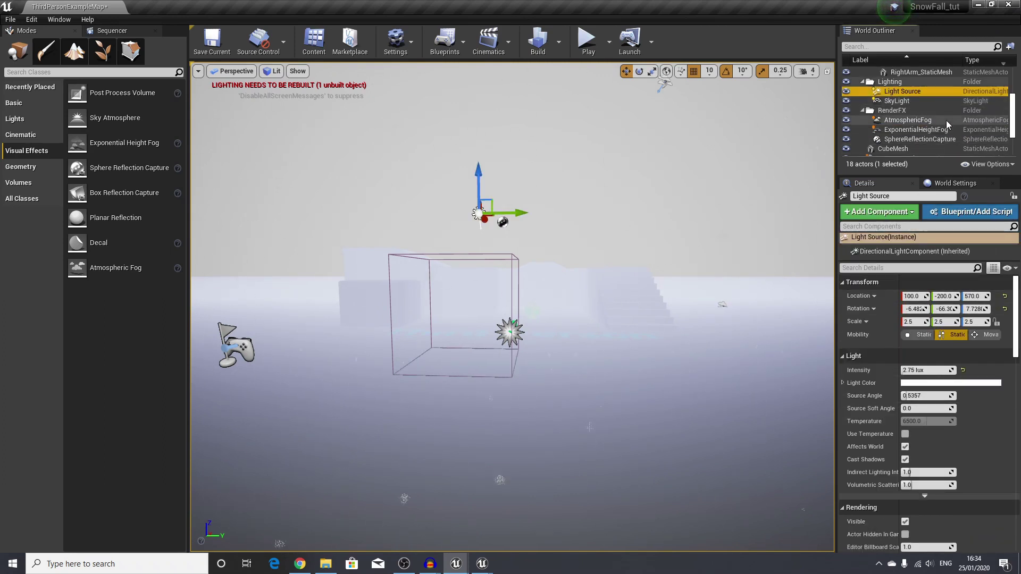
click(985, 334)
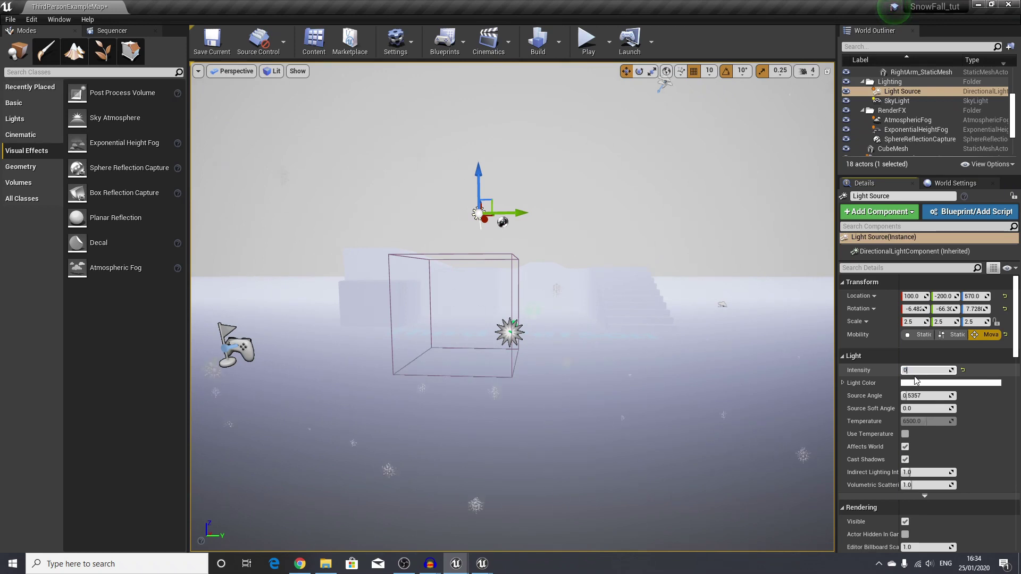
key(Return)
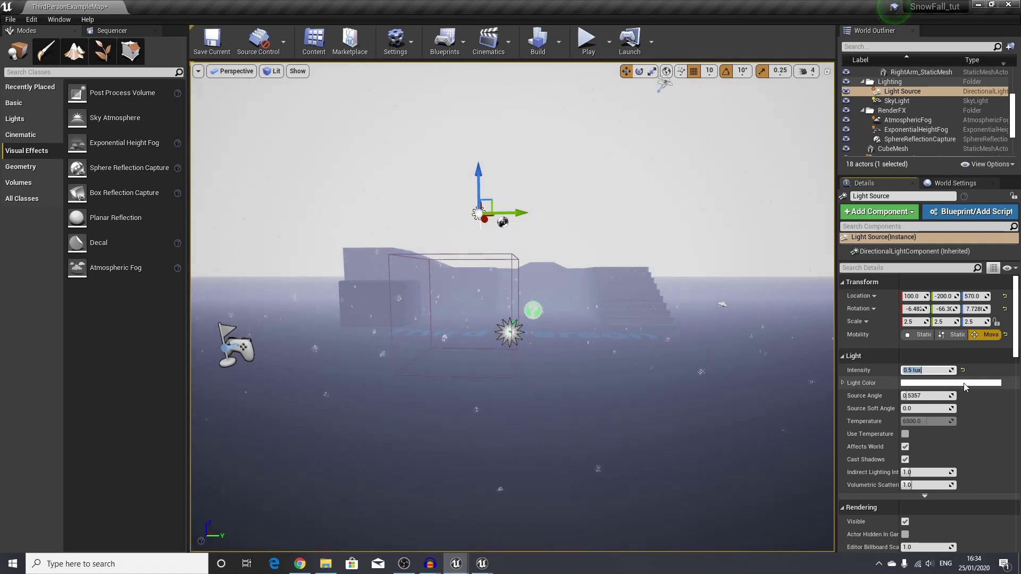
right_drag(759, 304, 785, 305)
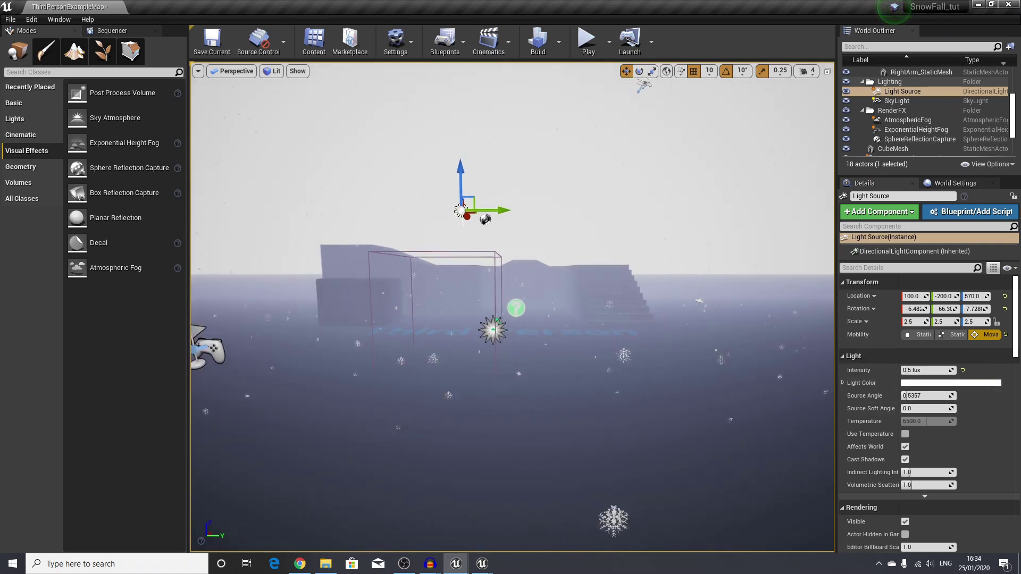
Step: Enable Infinite Extent (Unbound) on the PostProcessVolume so that it covers the whole level
scroll(885, 120, down, 1)
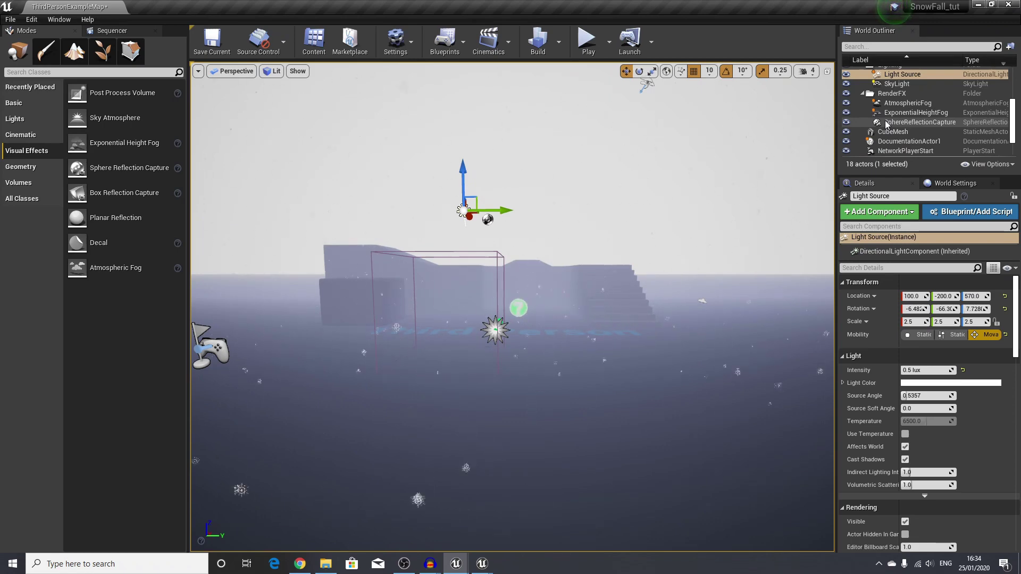
scroll(885, 121, down, 2)
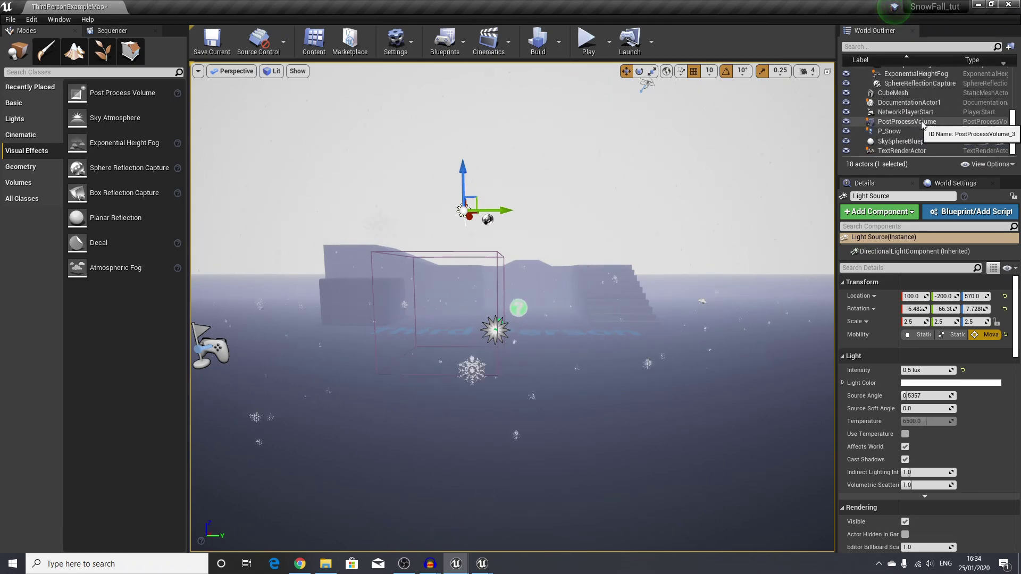
click(922, 123)
scroll(926, 428, down, 10)
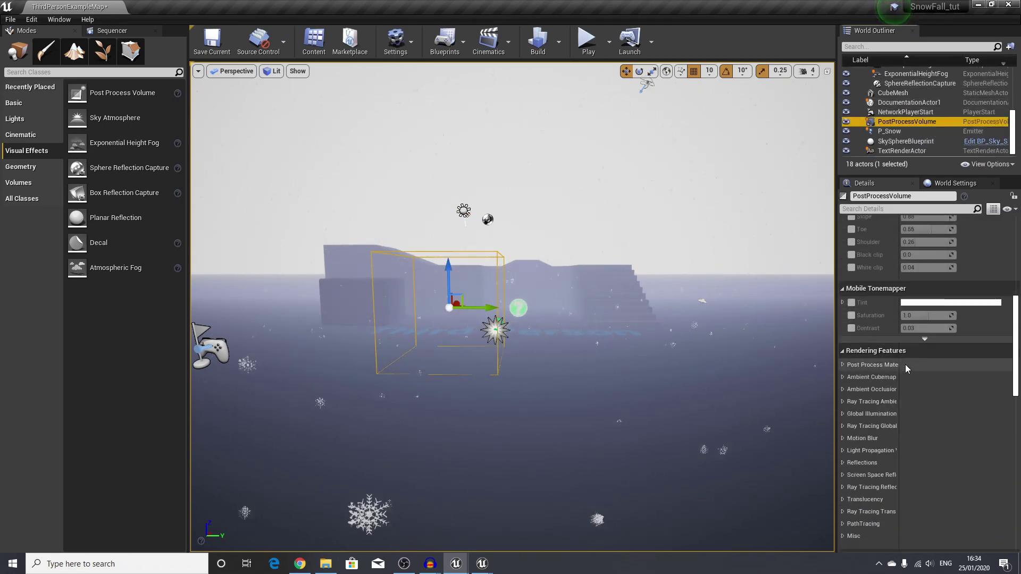
scroll(905, 364, down, 6)
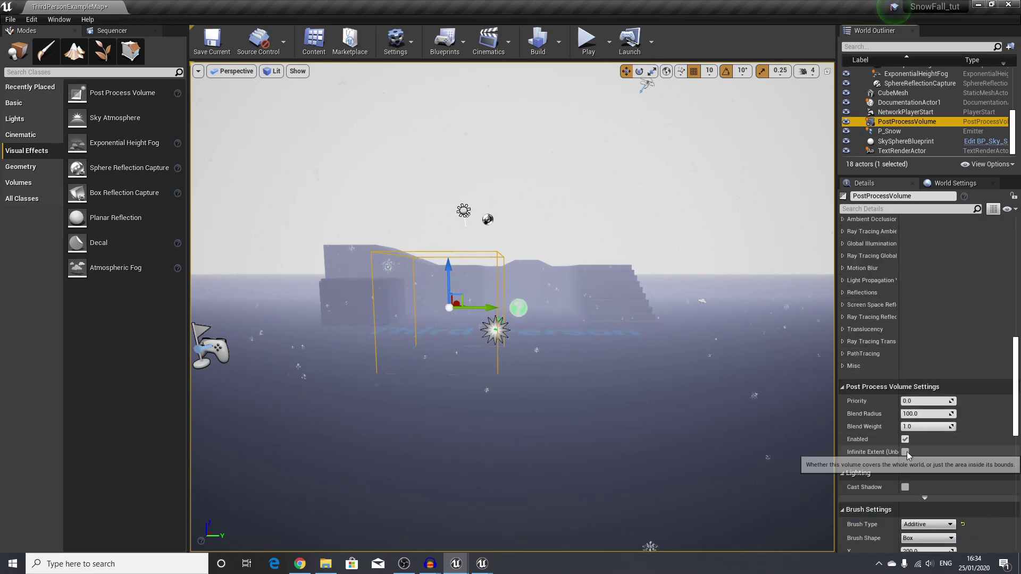
click(905, 452)
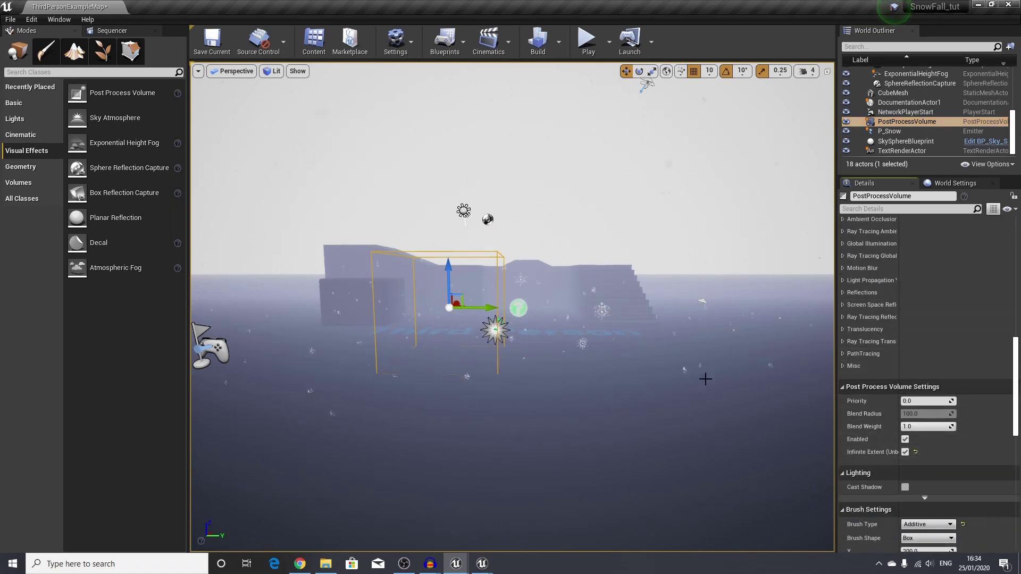
scroll(918, 366, up, 11)
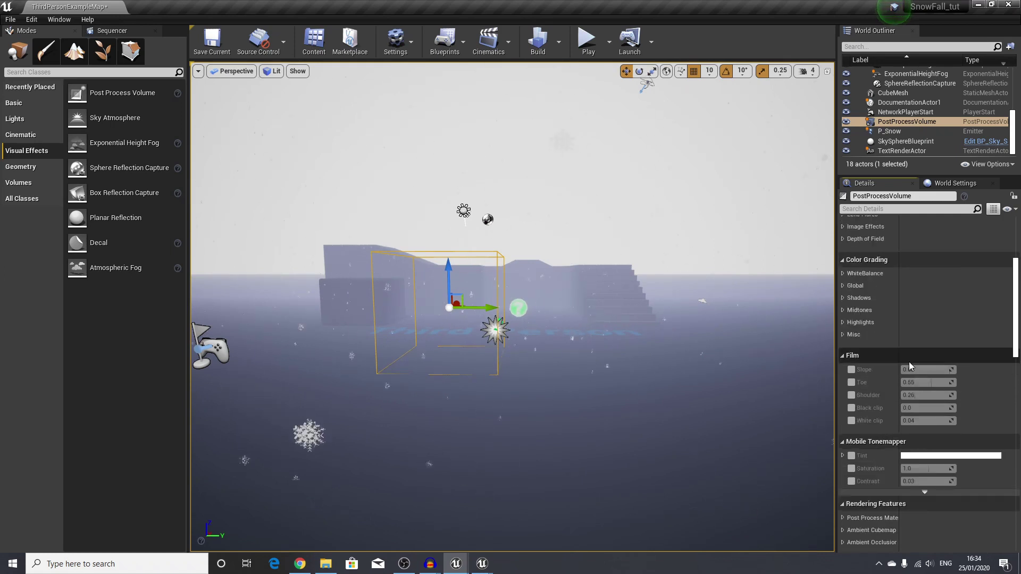
Step: Enable the PostProcessVolume's Bloom Method and Intensity overrides, keeping the Standard method, and set the bloom intensity to 2.0
scroll(906, 359, up, 5)
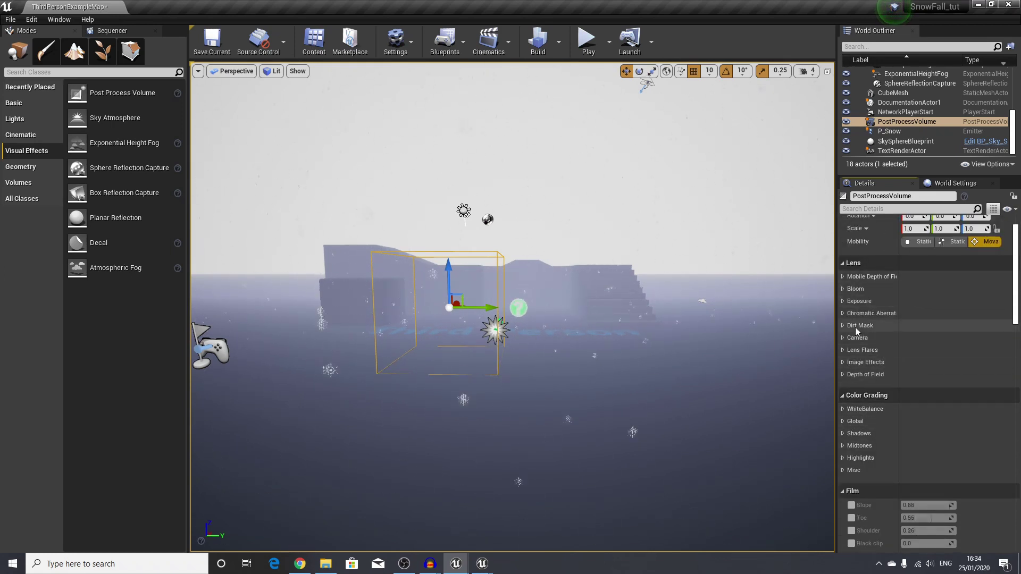
click(844, 289)
click(857, 301)
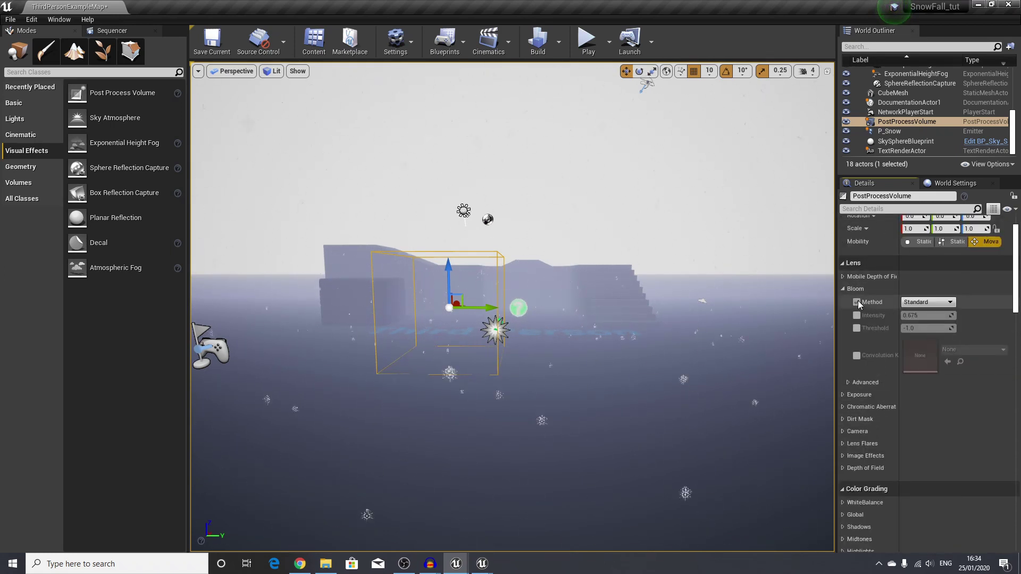
click(858, 314)
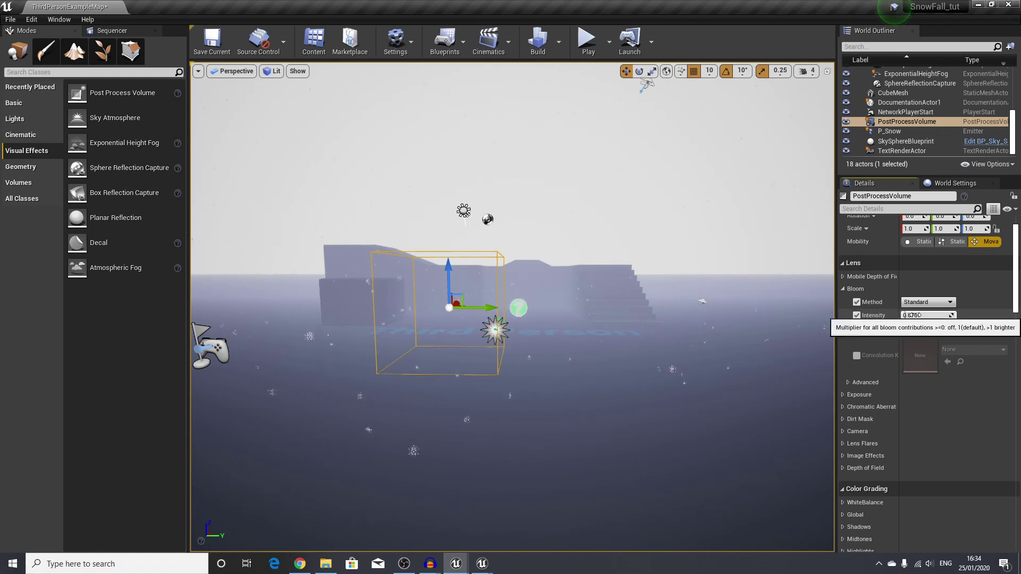
click(911, 314)
text(2.0)
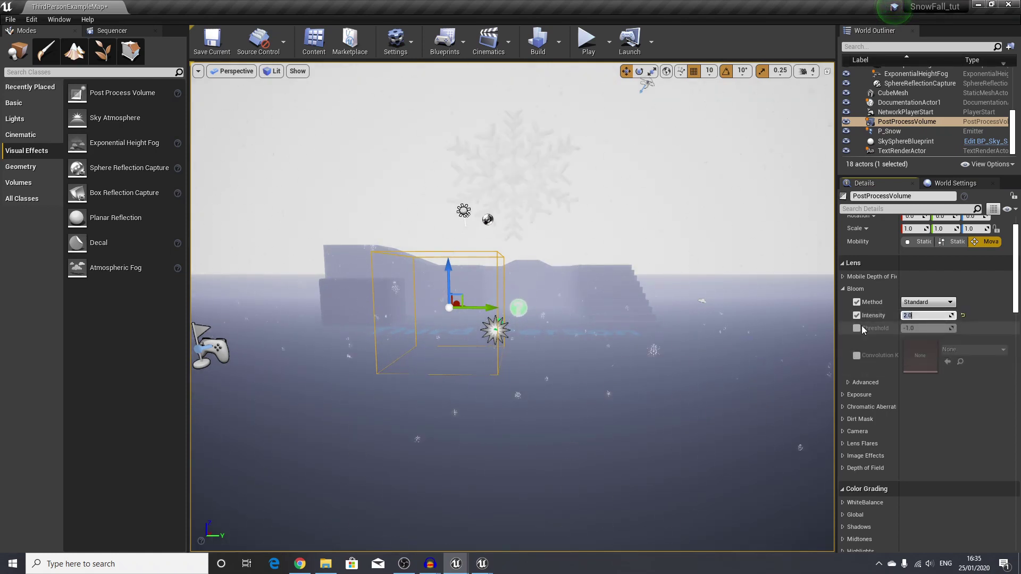
Step: Enable the PostProcessVolume's Dirt Mask Texture override and search the available textures for "noise"
click(843, 419)
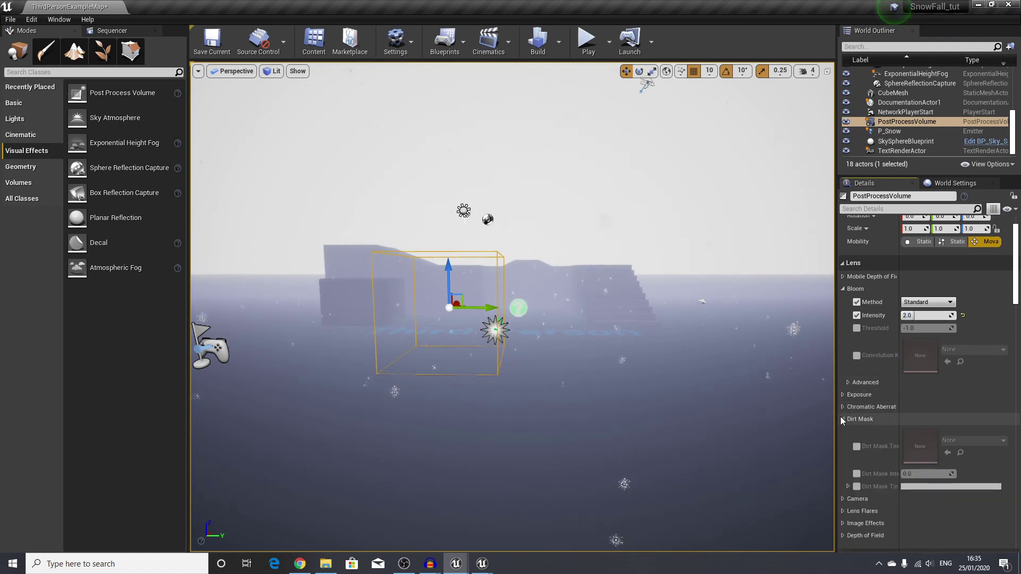
click(856, 445)
click(996, 441)
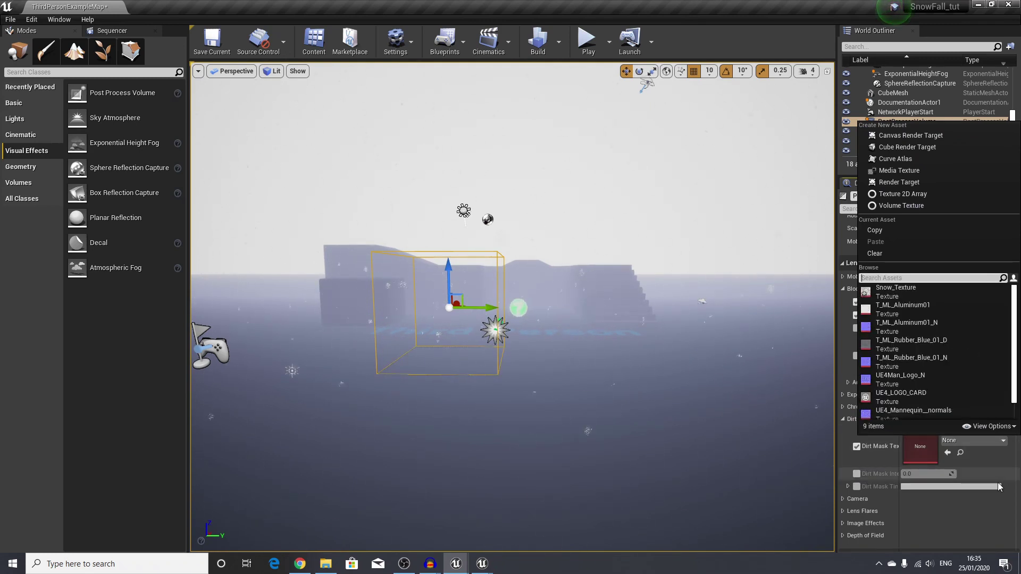
click(960, 511)
click(962, 441)
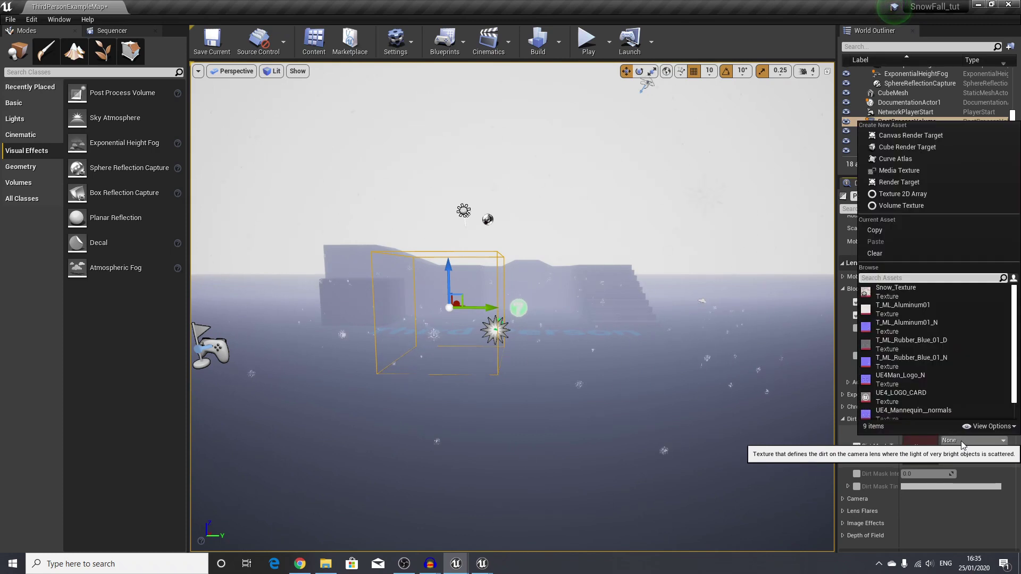
key(BackSpace)
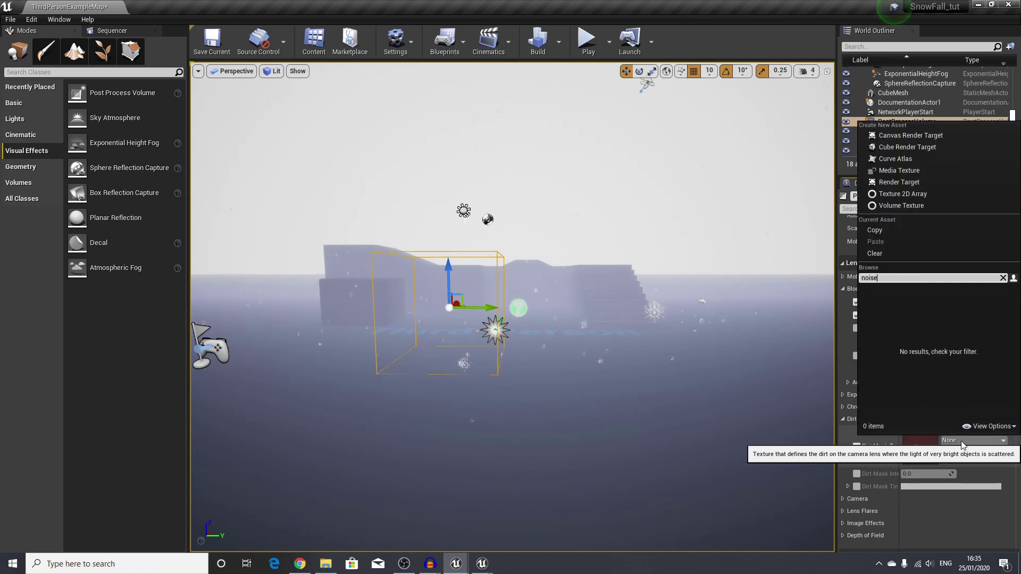
key(BackSpace)
key(BackSpace)
key(BackSpace)
key(BackSpace)
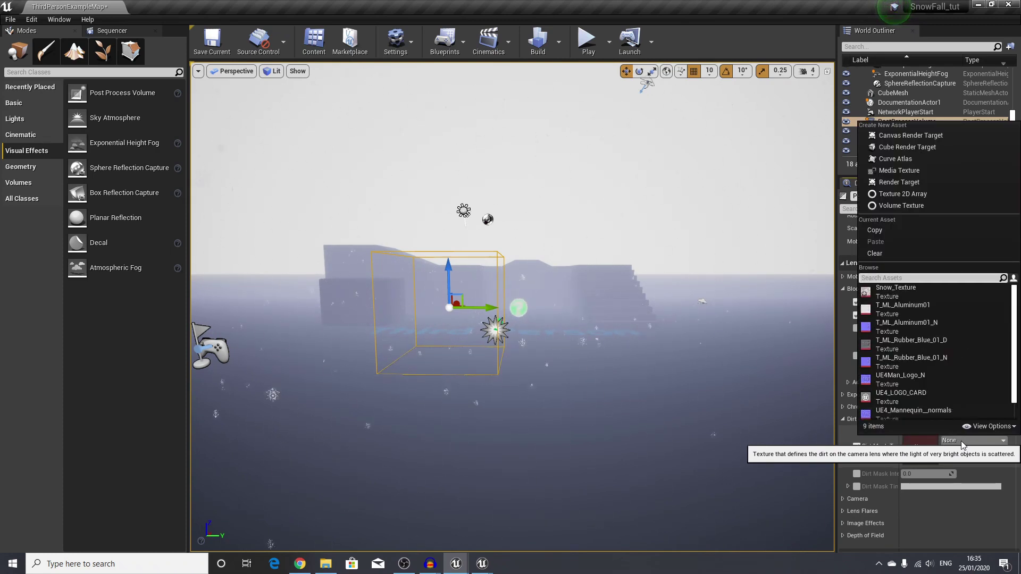
click(923, 466)
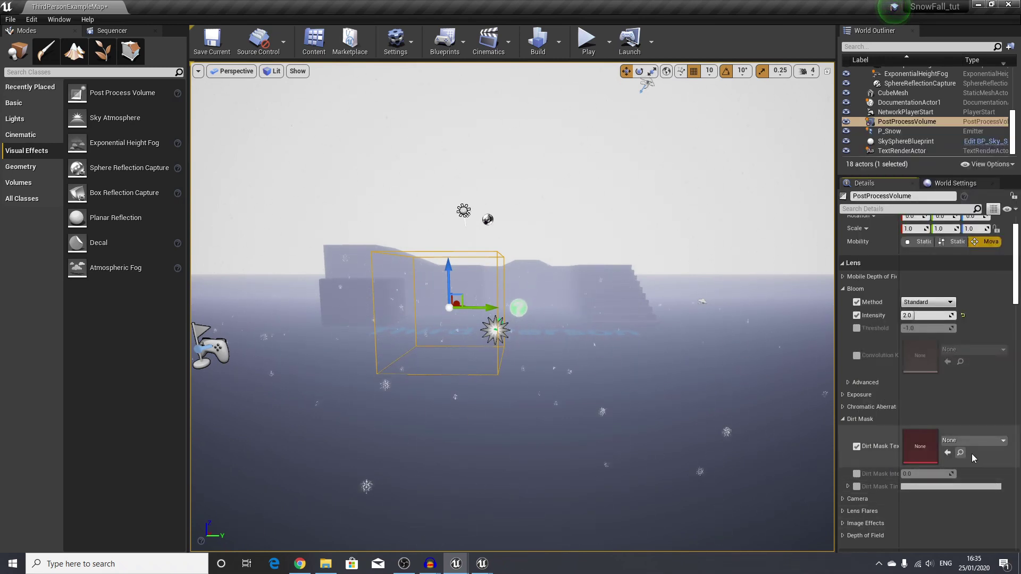
Step: Try Snow_Texture as the dirt mask with a Dirt Mask Intensity of 8.0, and disable both dirt mask overrides
click(857, 473)
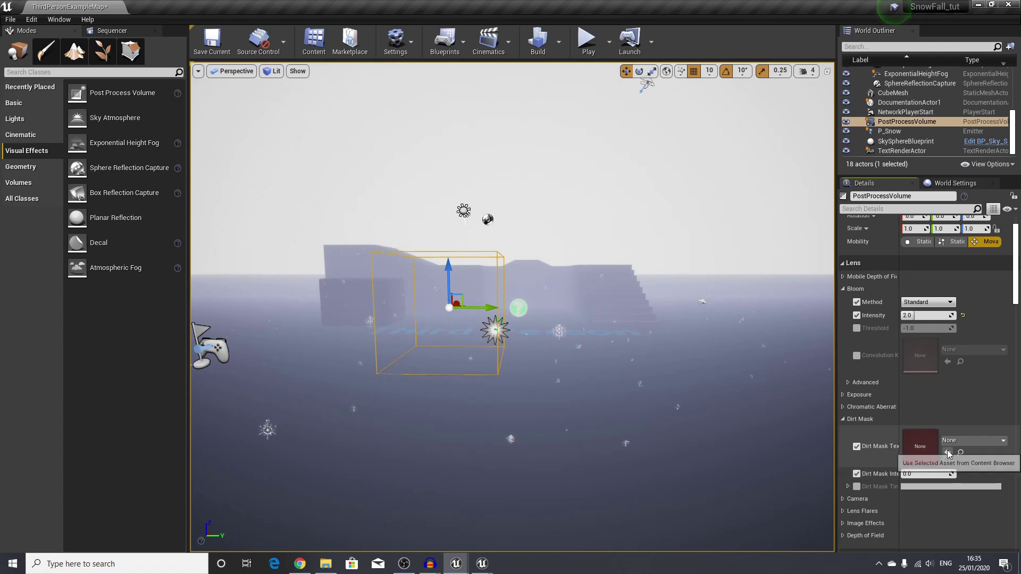
click(962, 440)
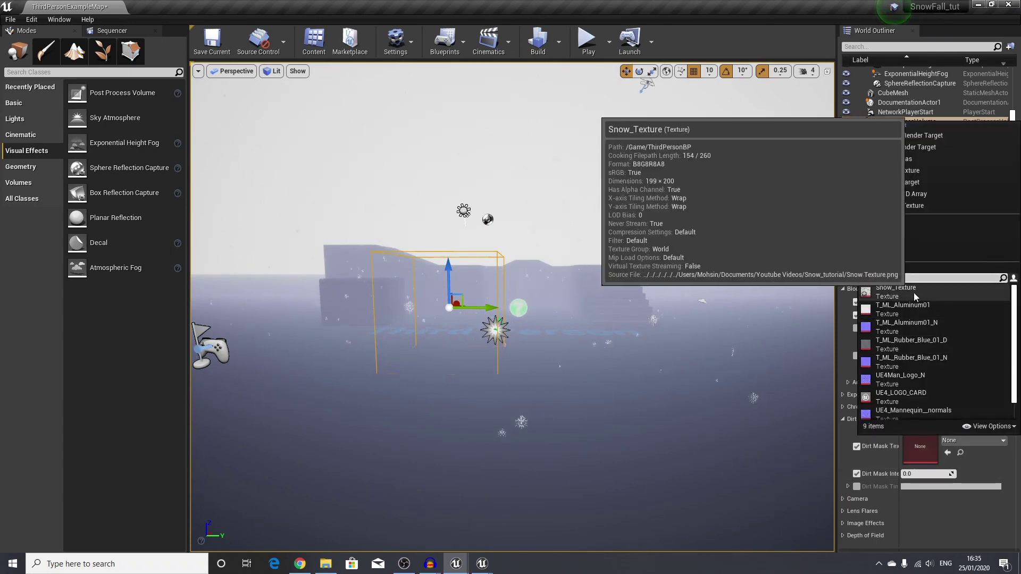
click(907, 291)
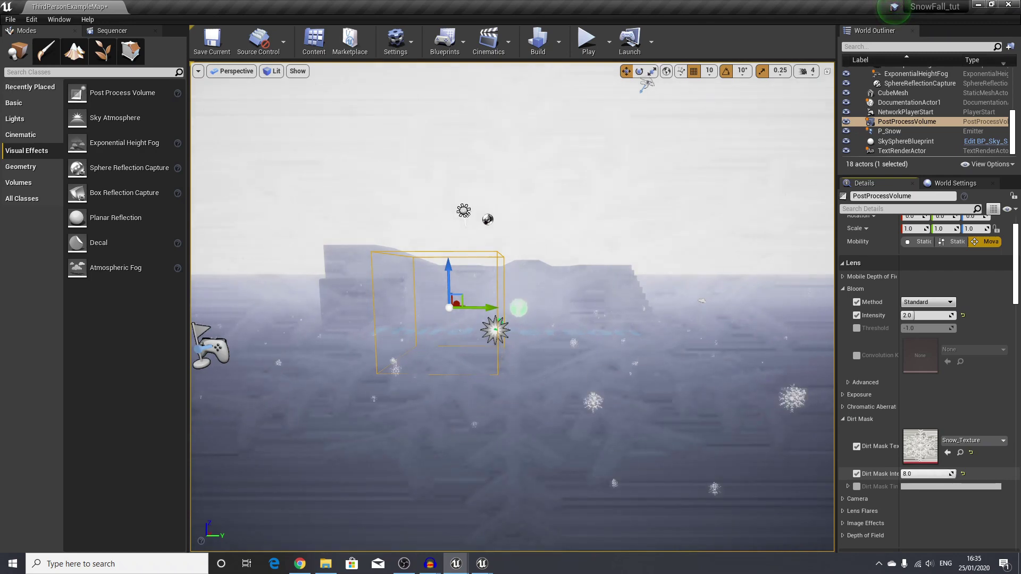
right_drag(623, 236, 576, 250)
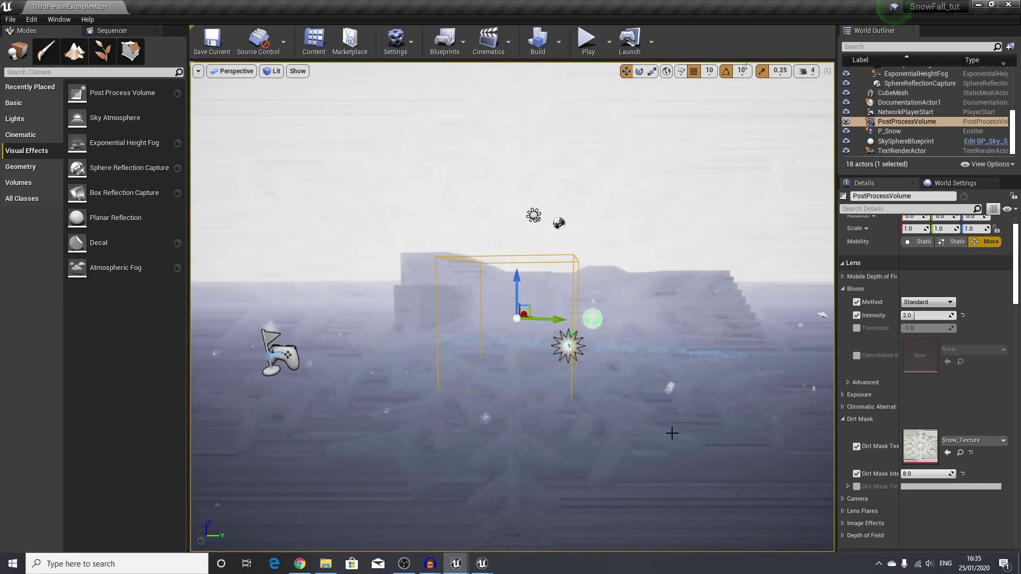
click(857, 446)
click(857, 474)
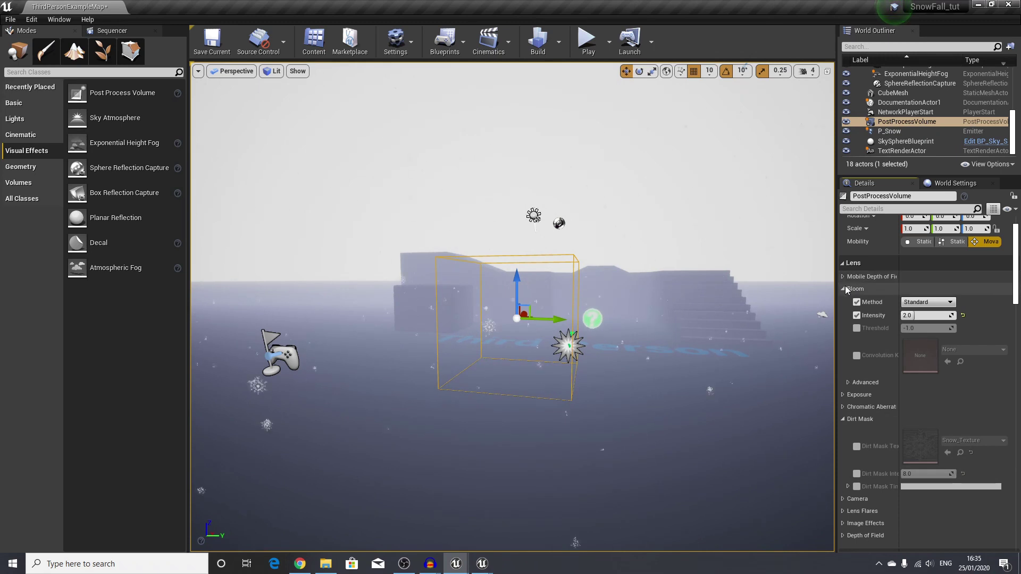
Step: Play-test the level by running the character through the foggy snowfall, end the session and inspect the scene in the viewport
click(586, 40)
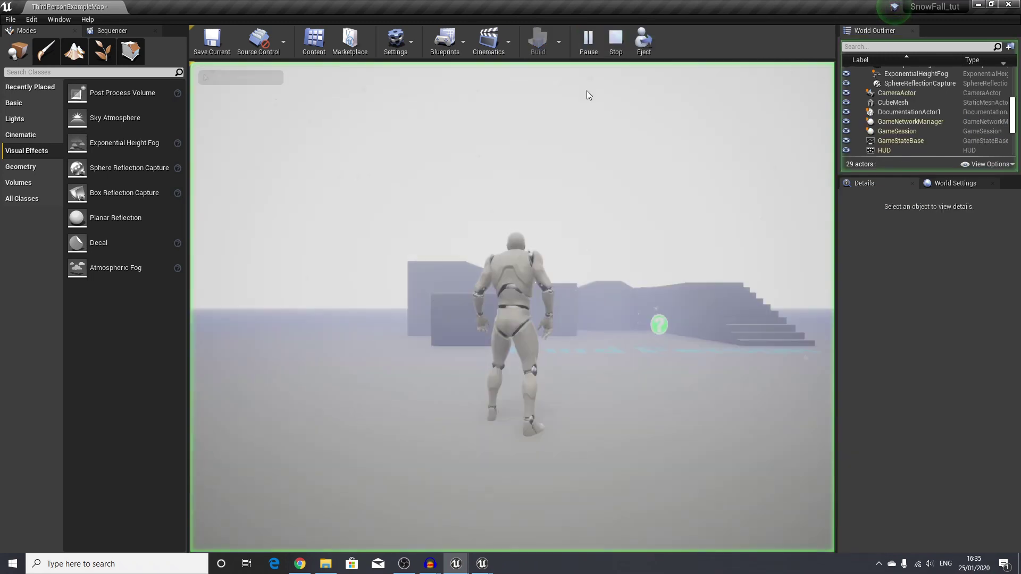
key(w)
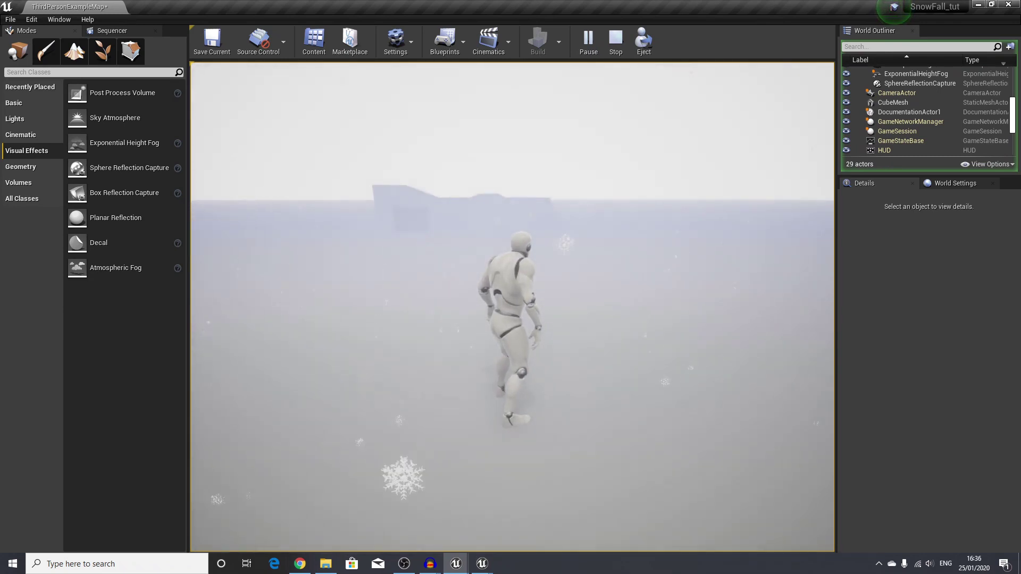
key(Escape)
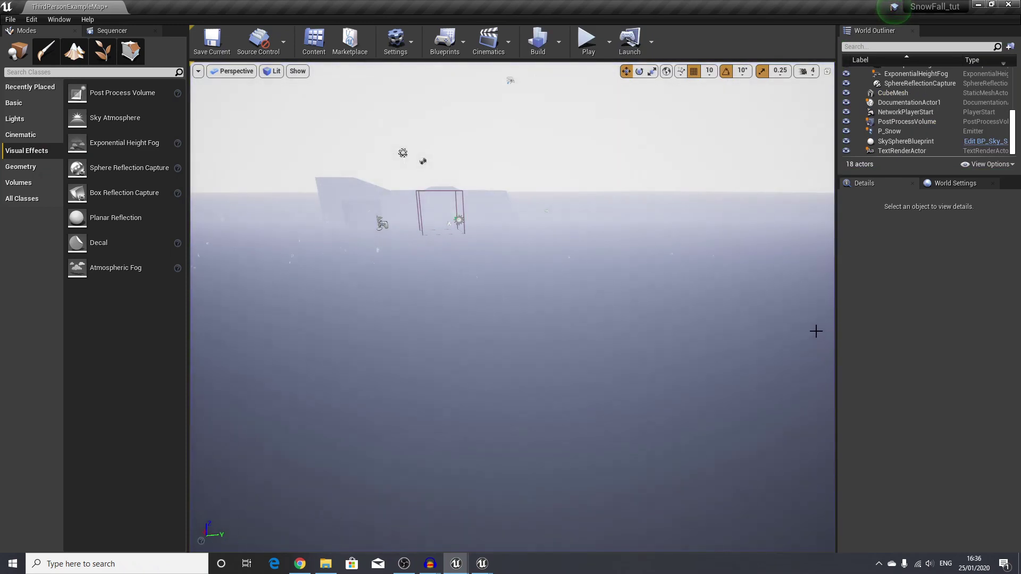
right_drag(550, 247, 526, 228)
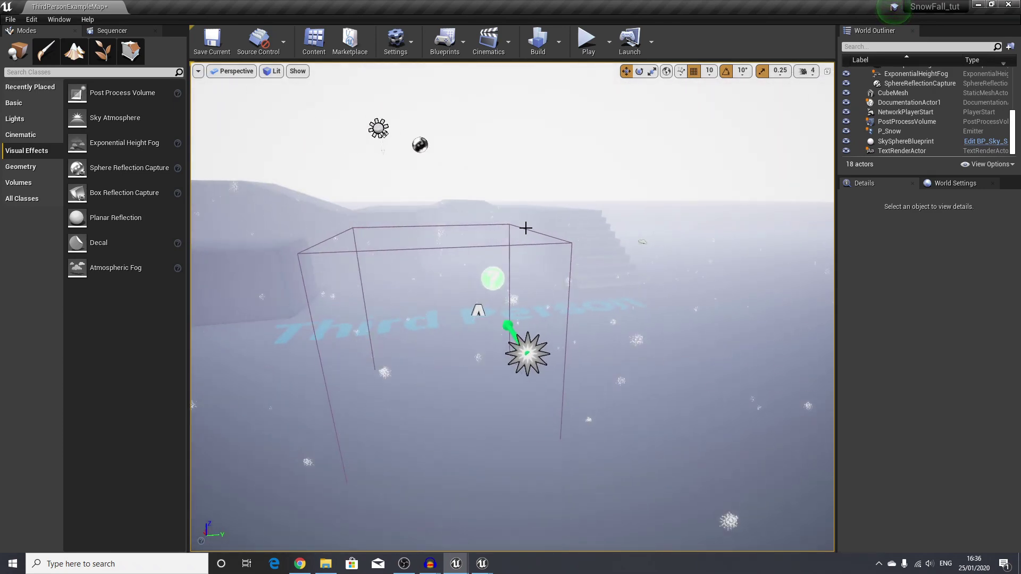